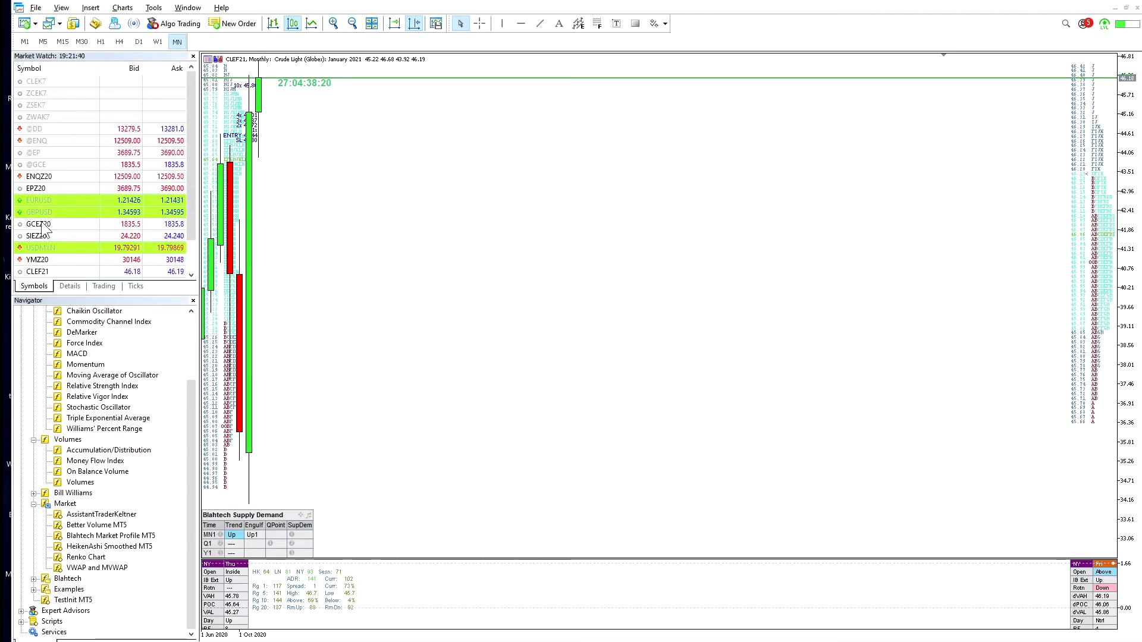
Hide the Market Watch window and show it again.
left_click(61, 8)
left_click(90, 8)
mouse_move(62, 8)
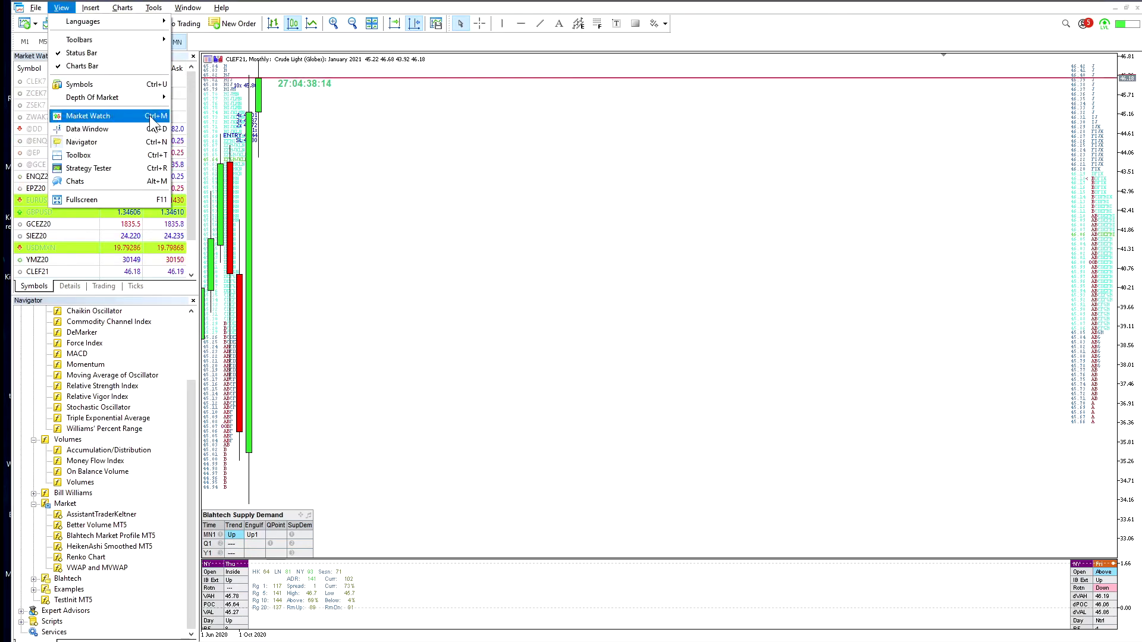
left_click(401, 173)
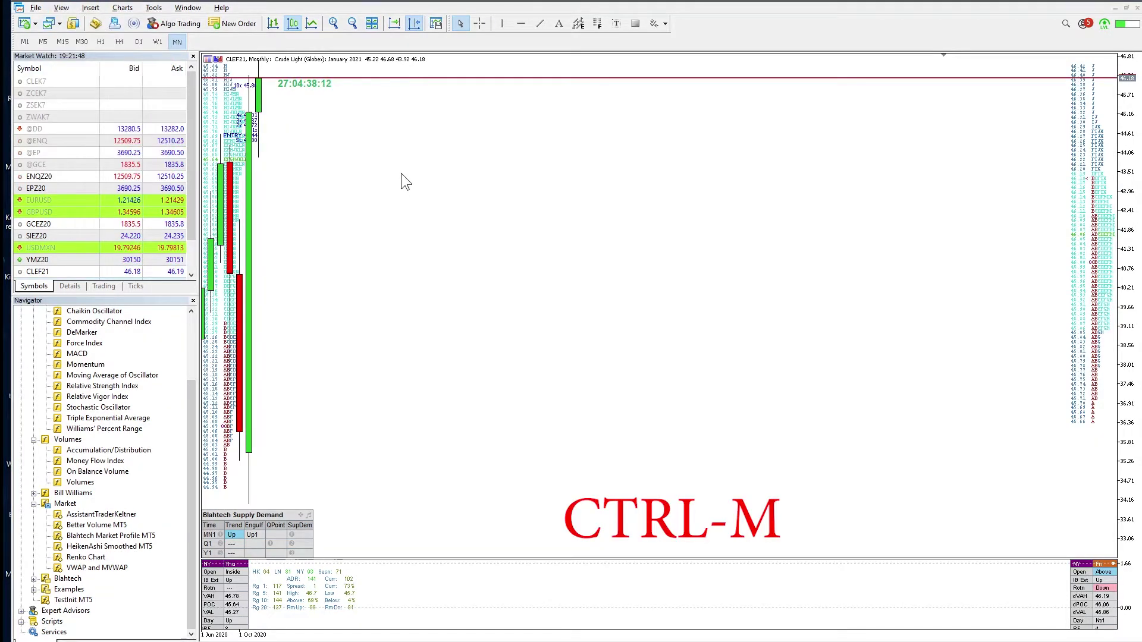
key("ctrl+m")
key("ctrl+m")
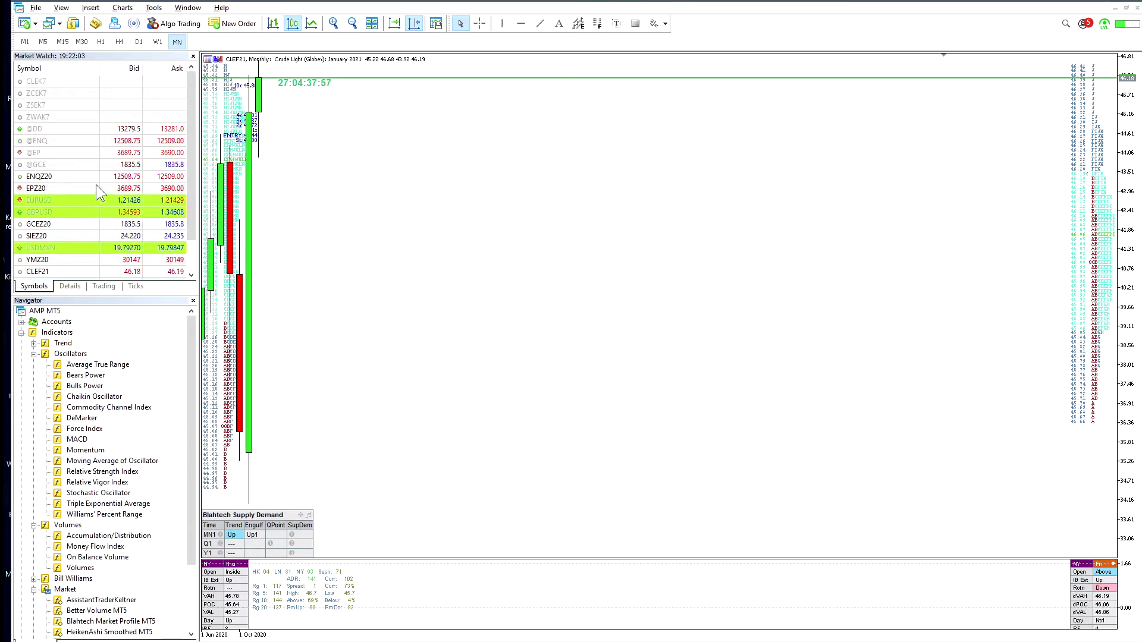
Open the full symbols list from the Market Watch, search for "crude oil" and look through the matching contracts.
scroll(63, 149, "down", 1)
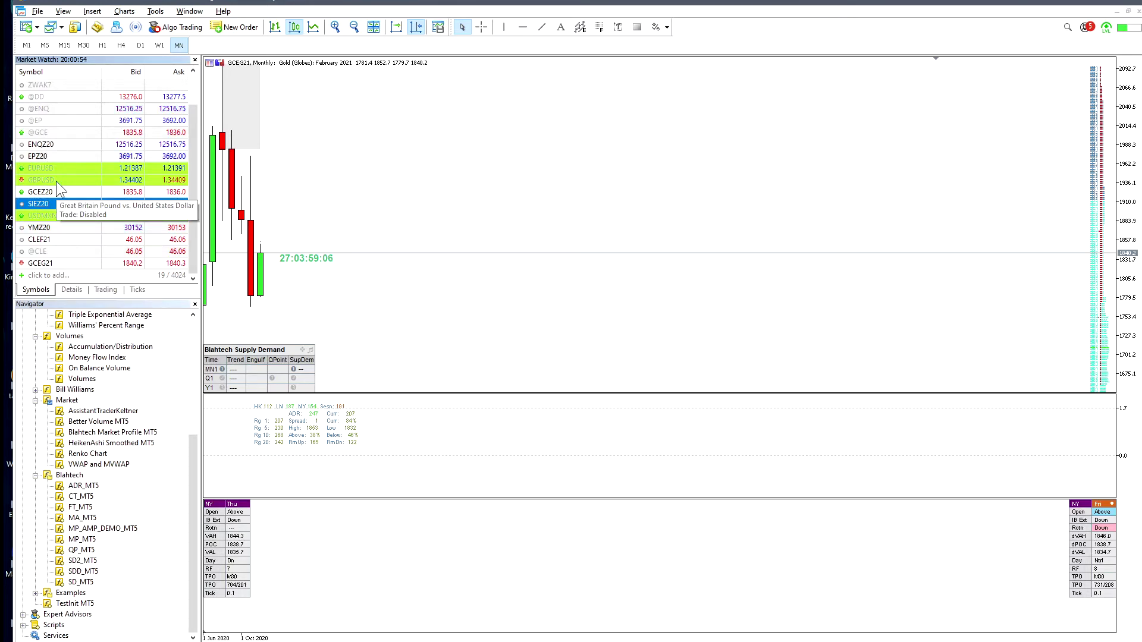
right_click(71, 173)
left_click(121, 317)
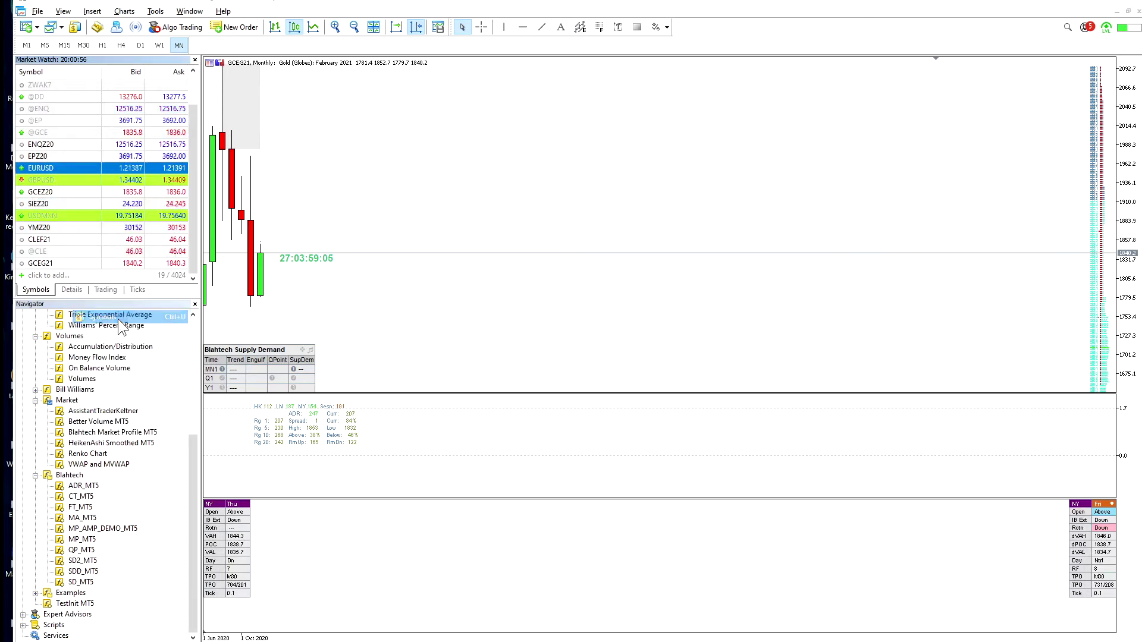
double_click(531, 260)
key("BackSpace")
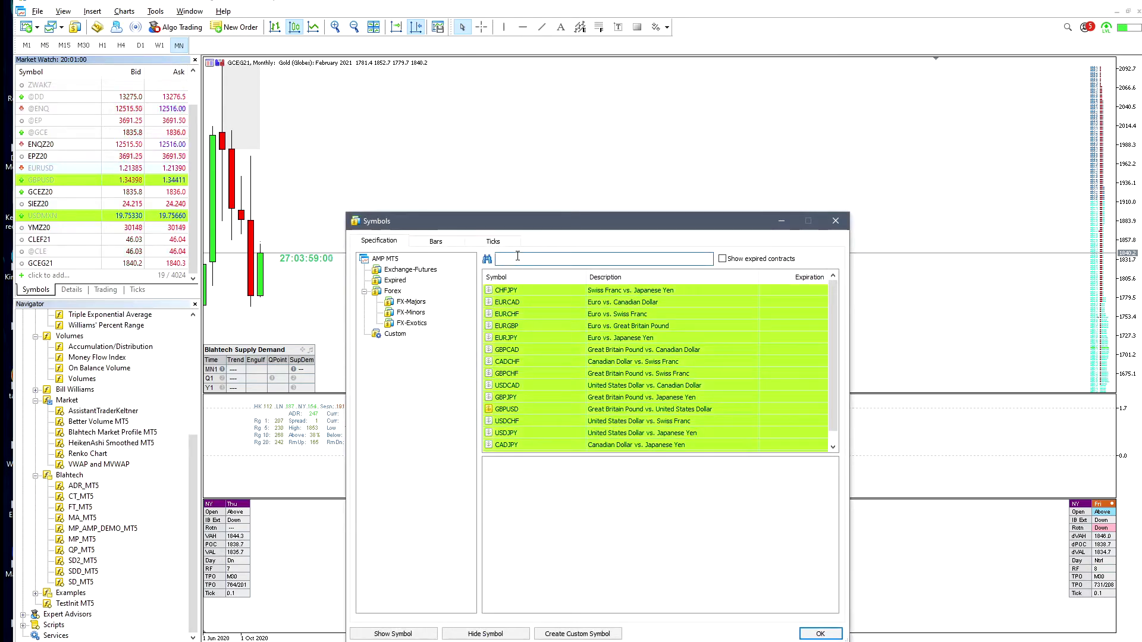
type("crude")
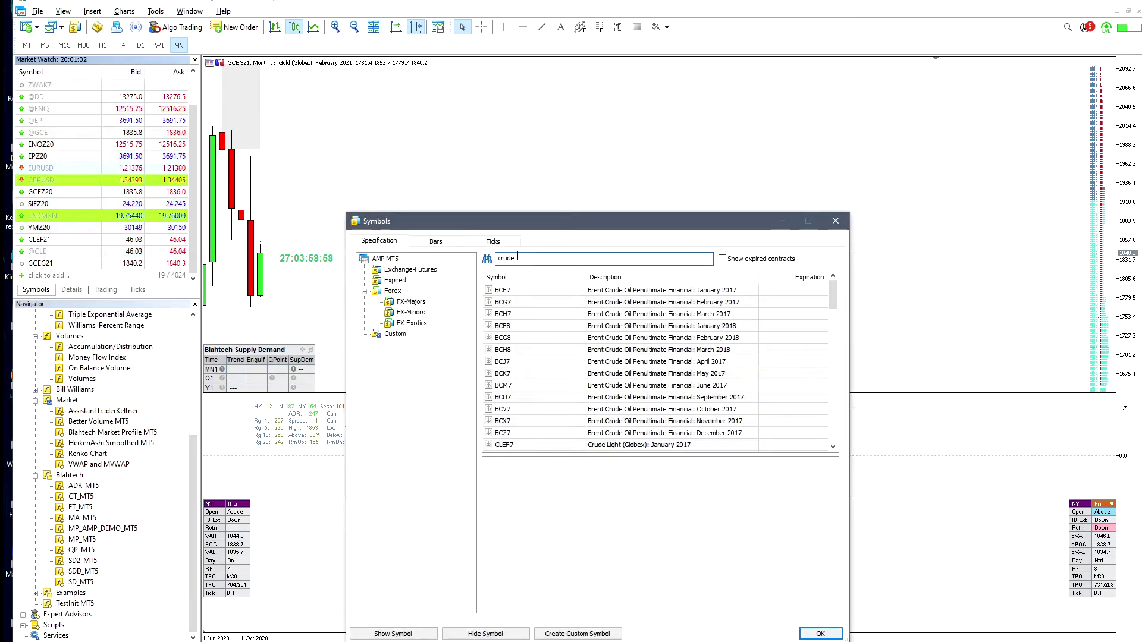
type(" oil")
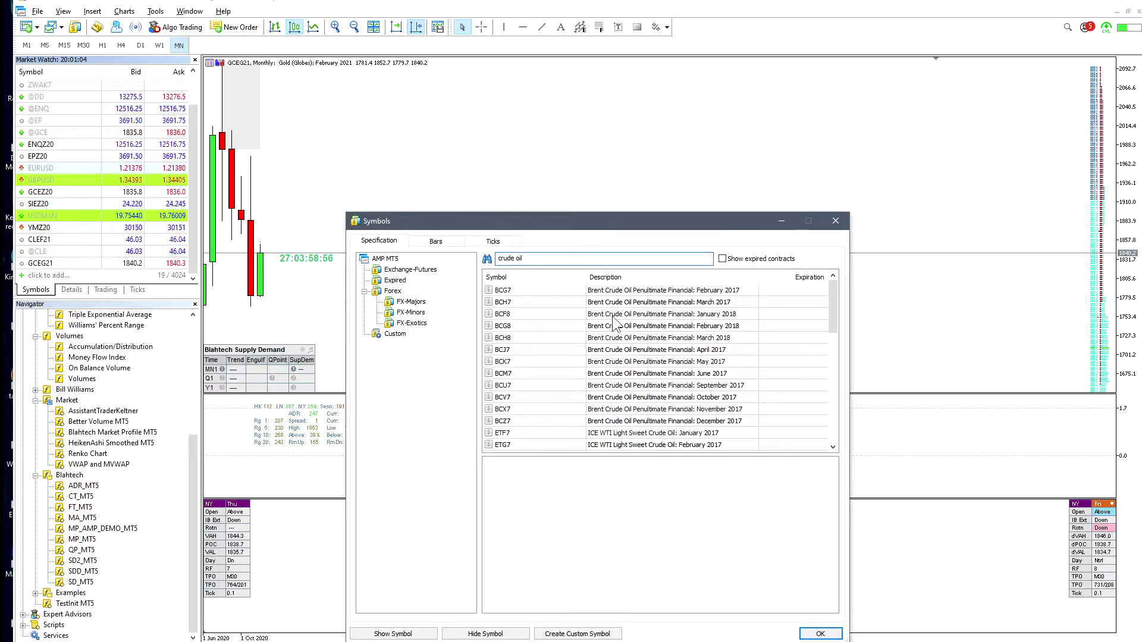
scroll(640, 363, "down", 8)
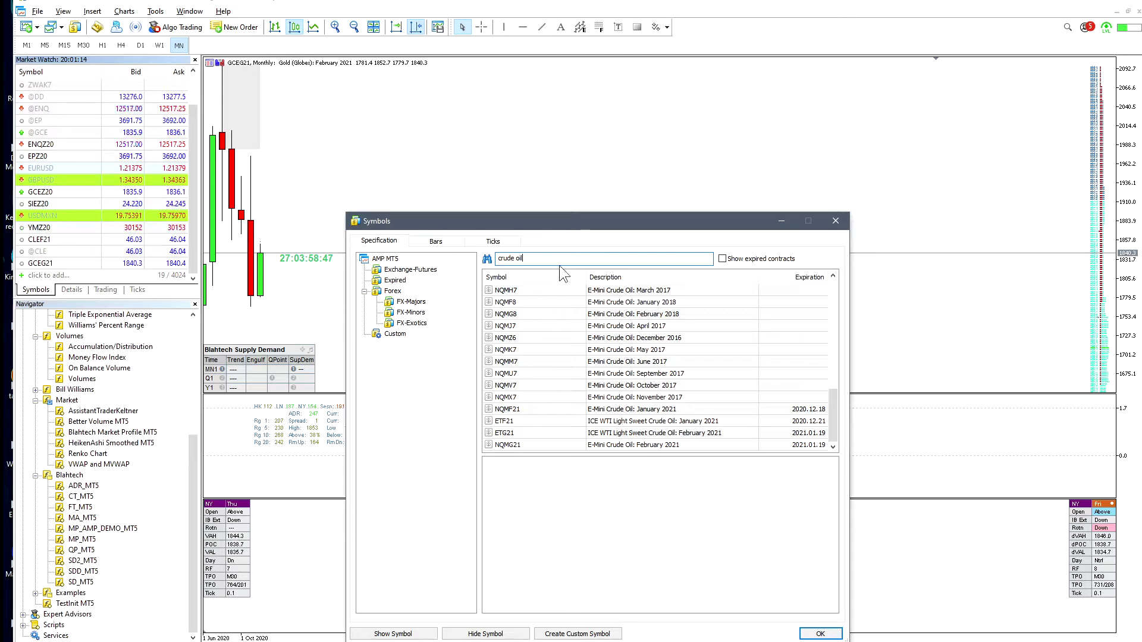
Search the symbols list for "nasdaq" and select the E-mini NASDAQ-100 December 2020 contract ENQZ20.
left_click(511, 258)
type("nasdaq")
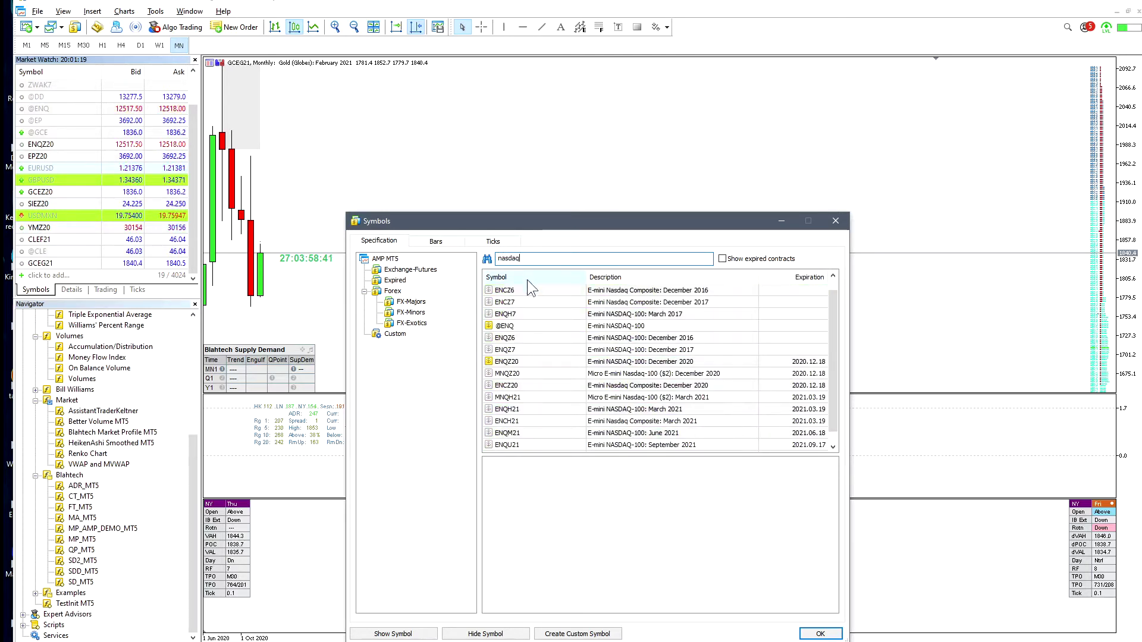
left_click(502, 364)
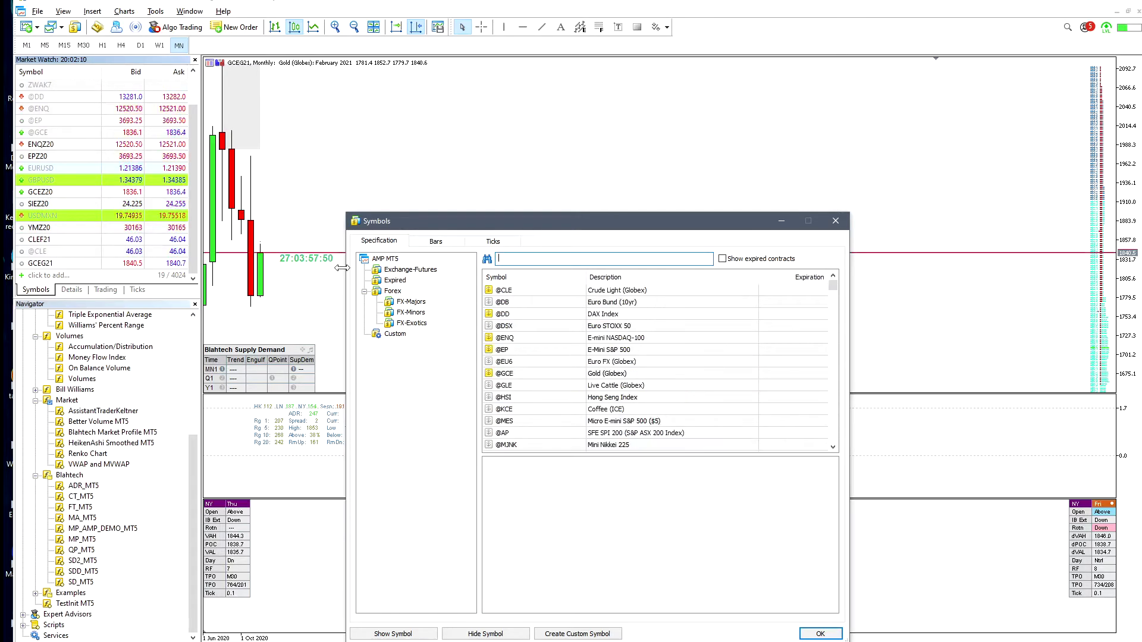
Search the symbols list for "S&P" and view the specifications of the December 2020 contracts EPZ20 and MESZ20.
type("S&P")
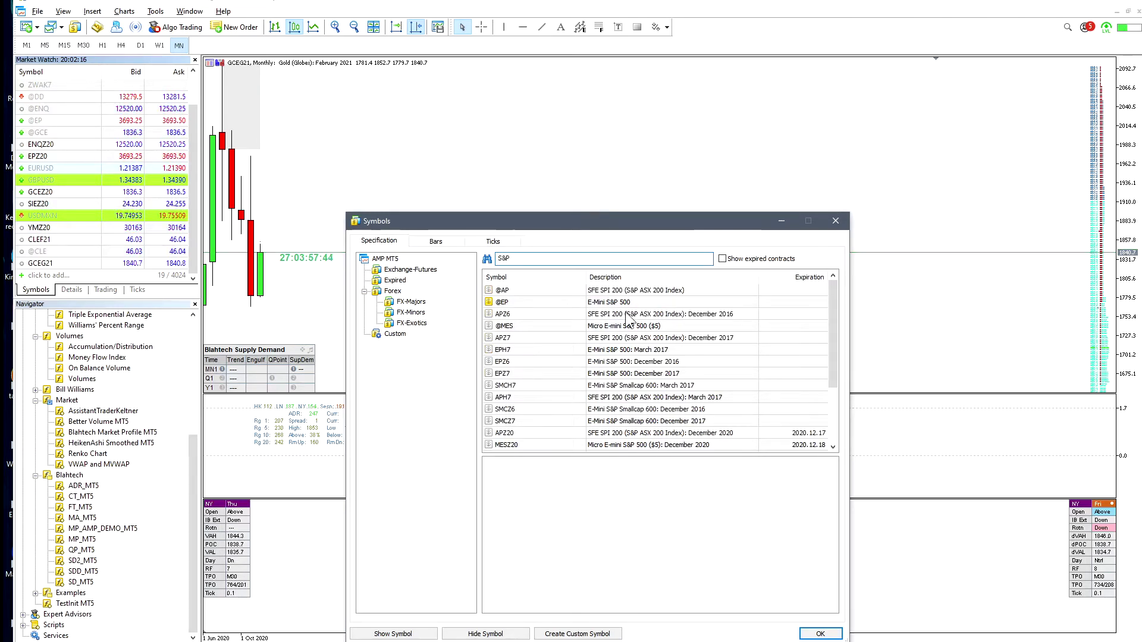
scroll(621, 315, "down", 3)
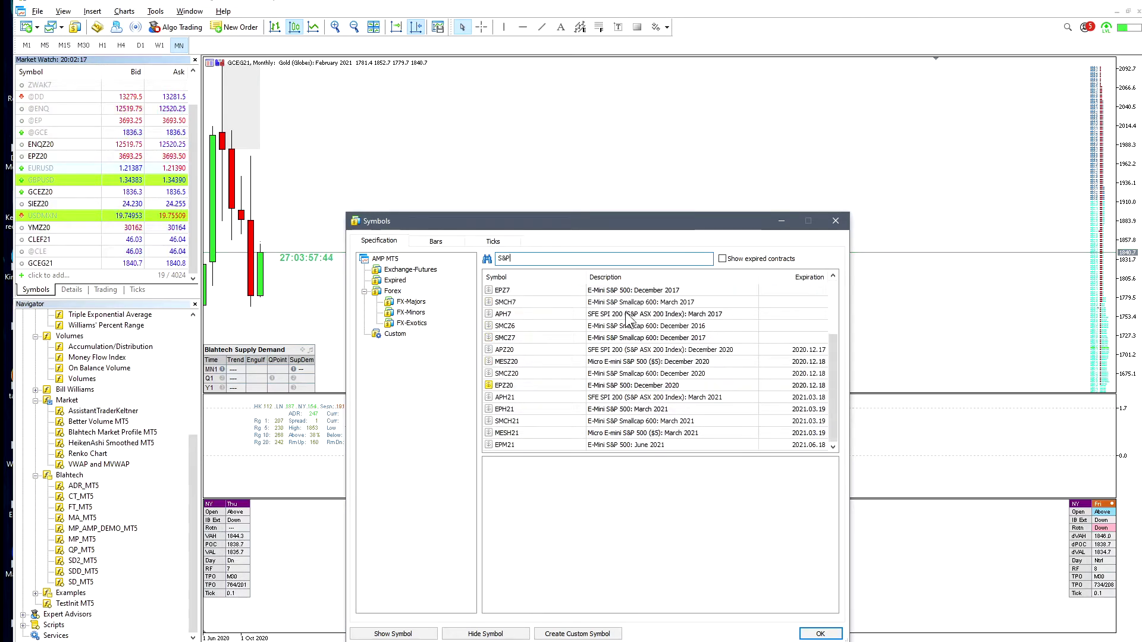
left_click(628, 387)
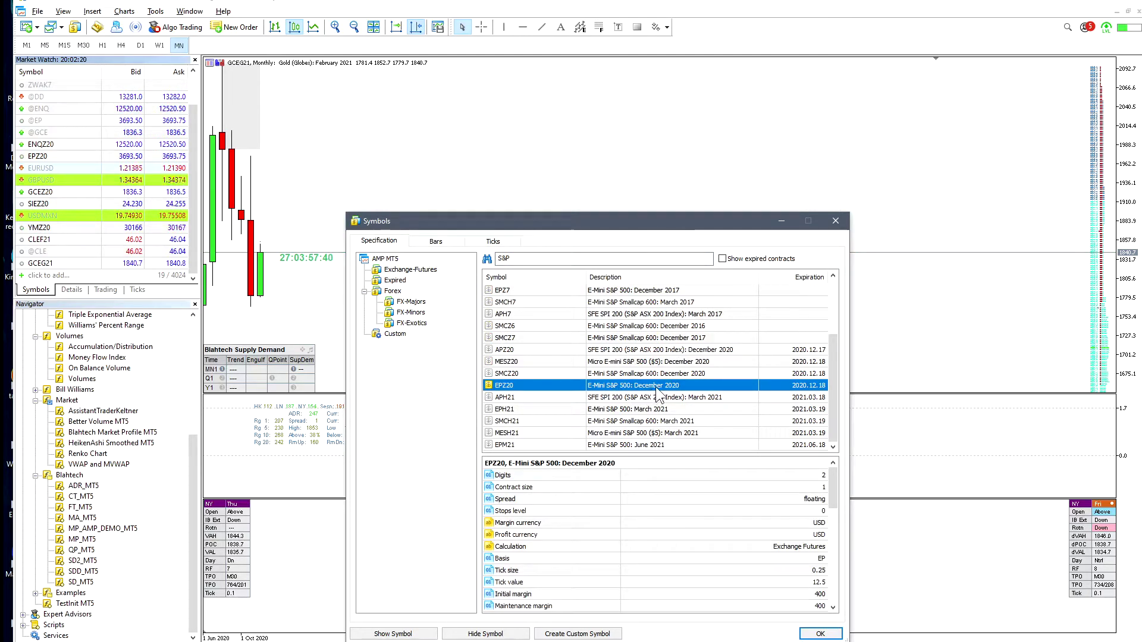
left_click(607, 363)
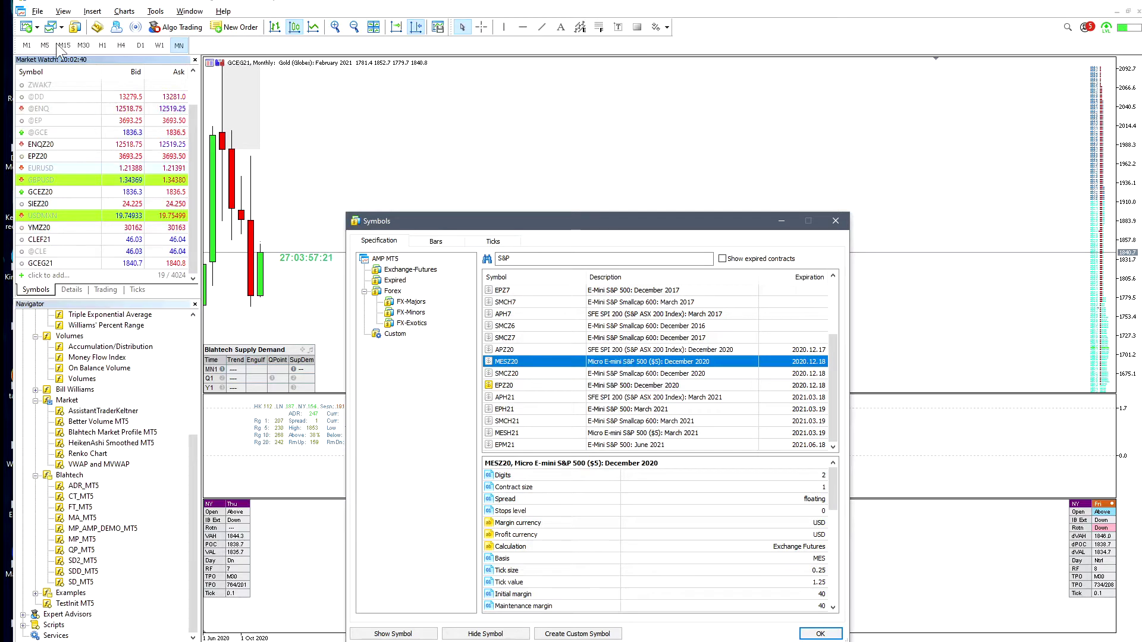
Add the Micro E-mini S&P 500 December 2020 contract MESZ20 to the Market Watch and close the symbols list.
double_click(486, 361)
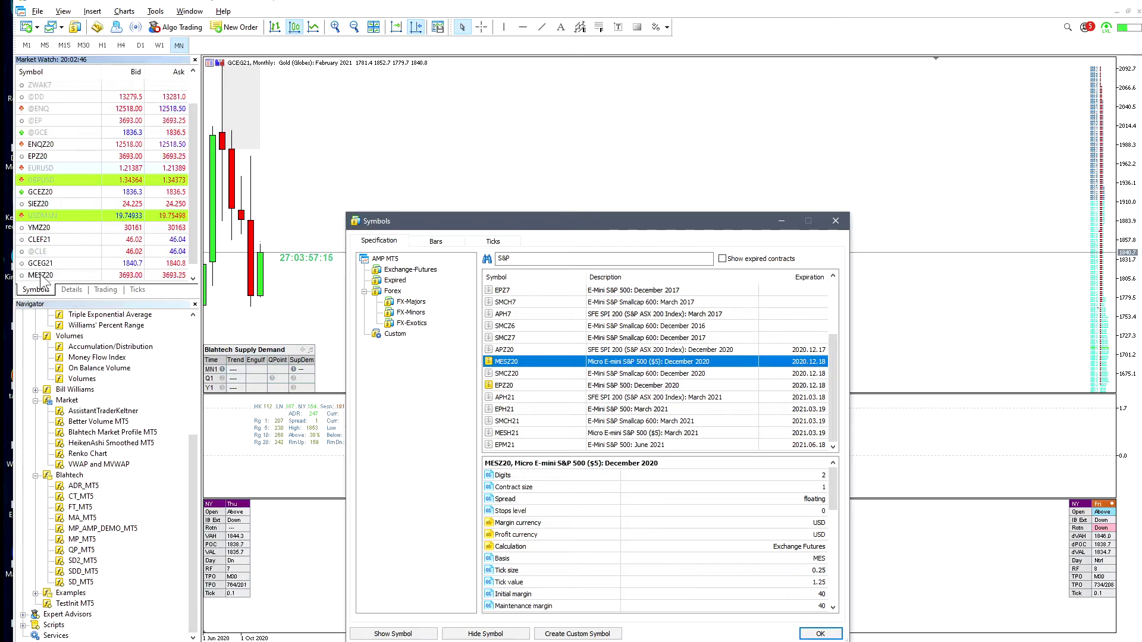
double_click(489, 361)
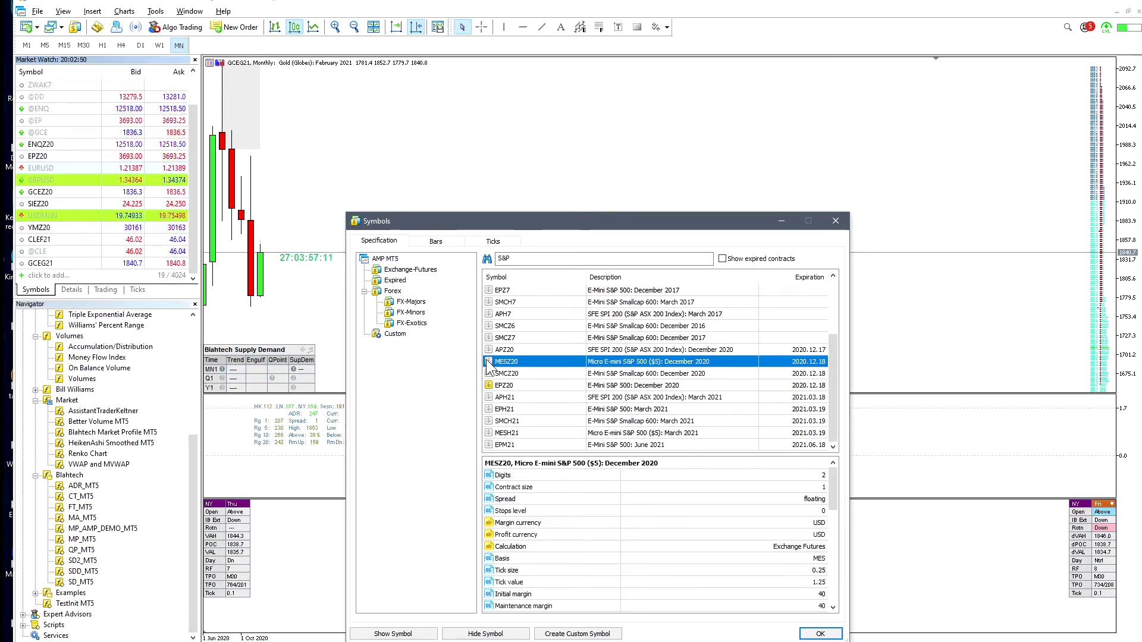
double_click(487, 360)
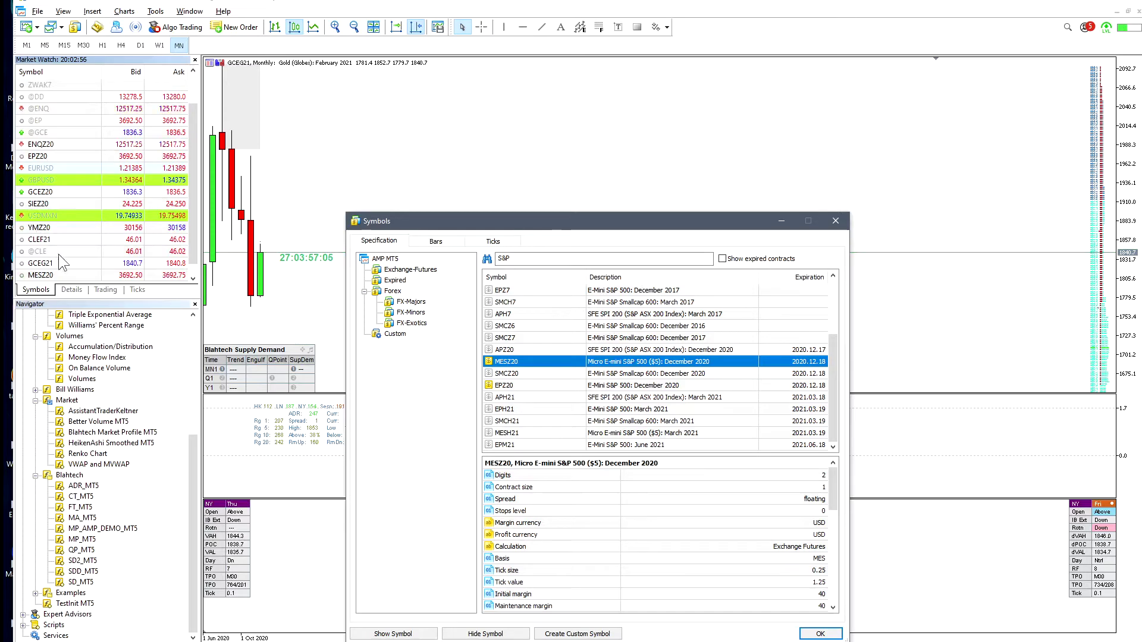
key("Escape")
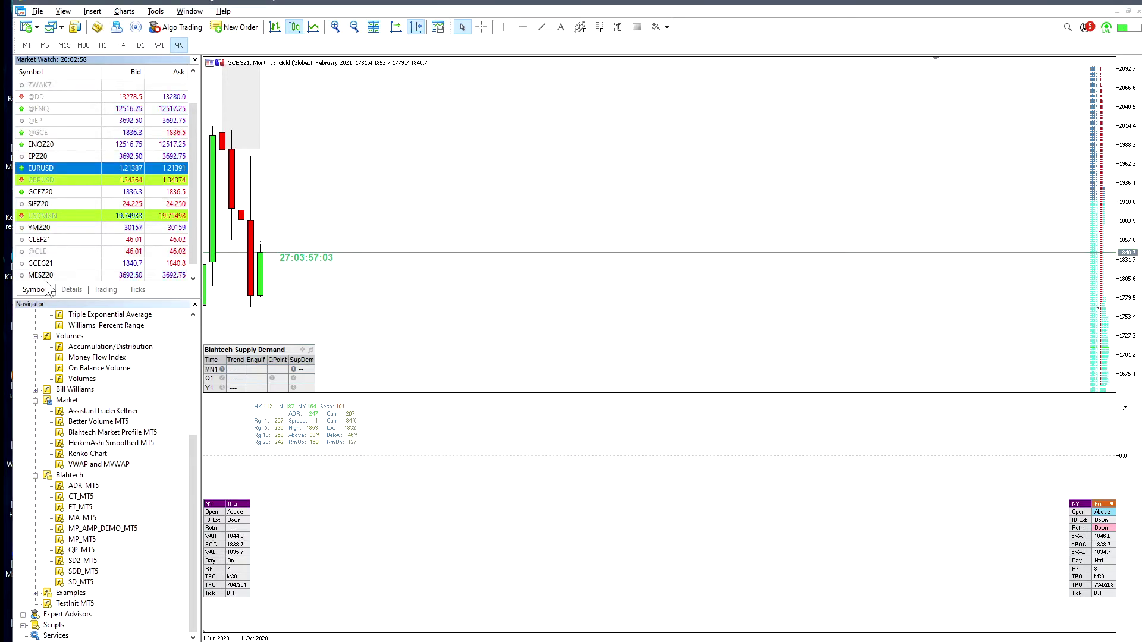
Open a new chart window for MESZ20 and set its timeframe to M30.
right_click(44, 276)
left_click(83, 297)
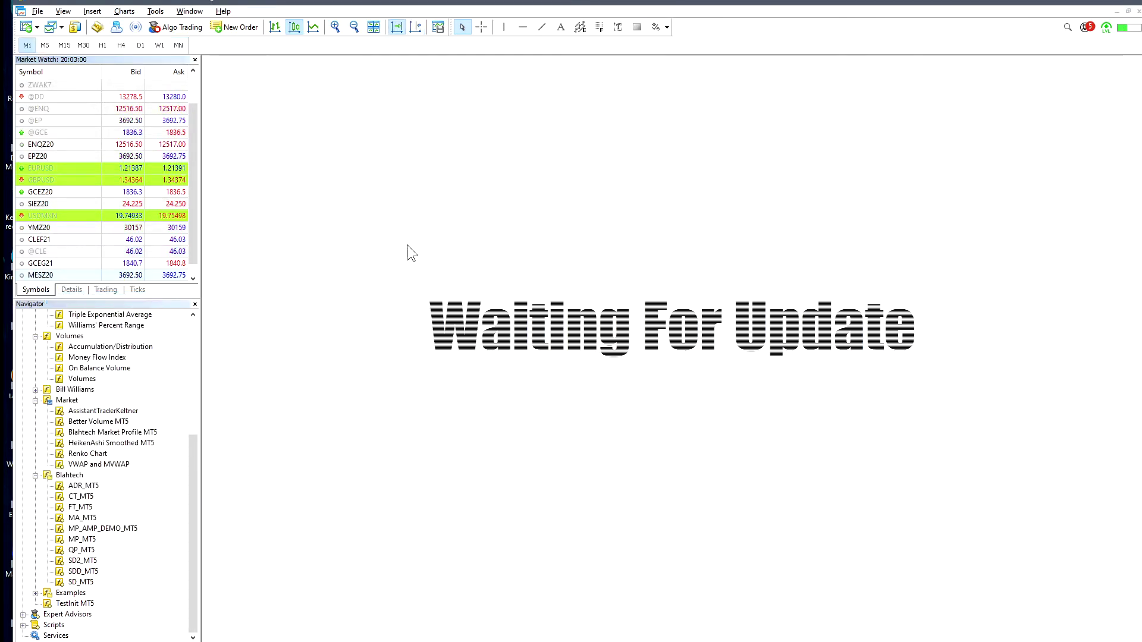
left_click(84, 46)
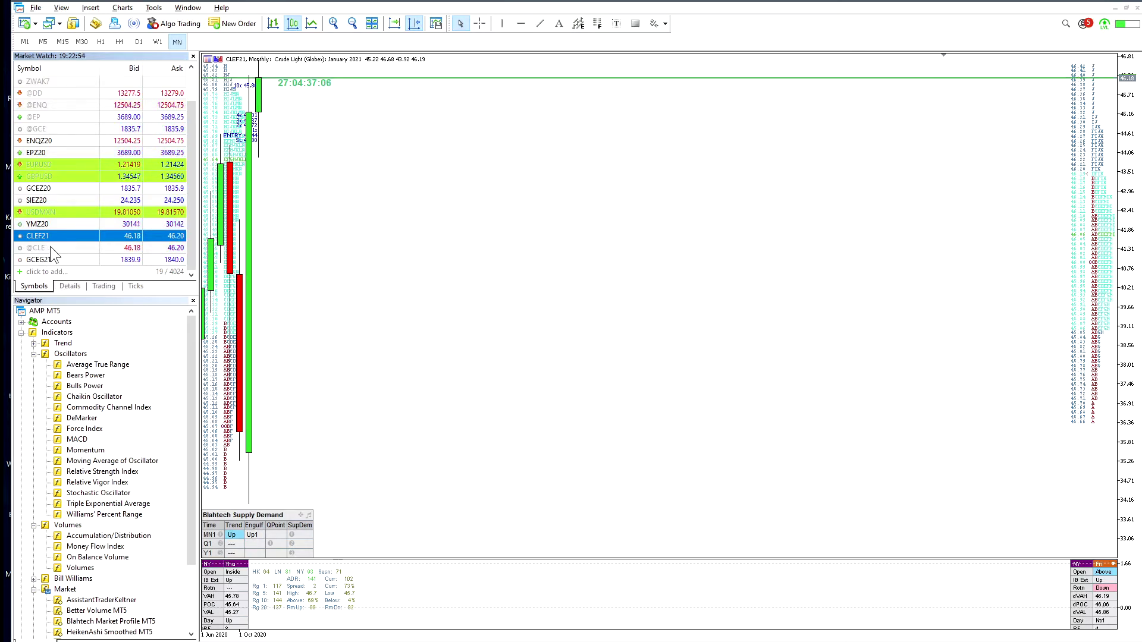
right_click(50, 246)
left_click(83, 267)
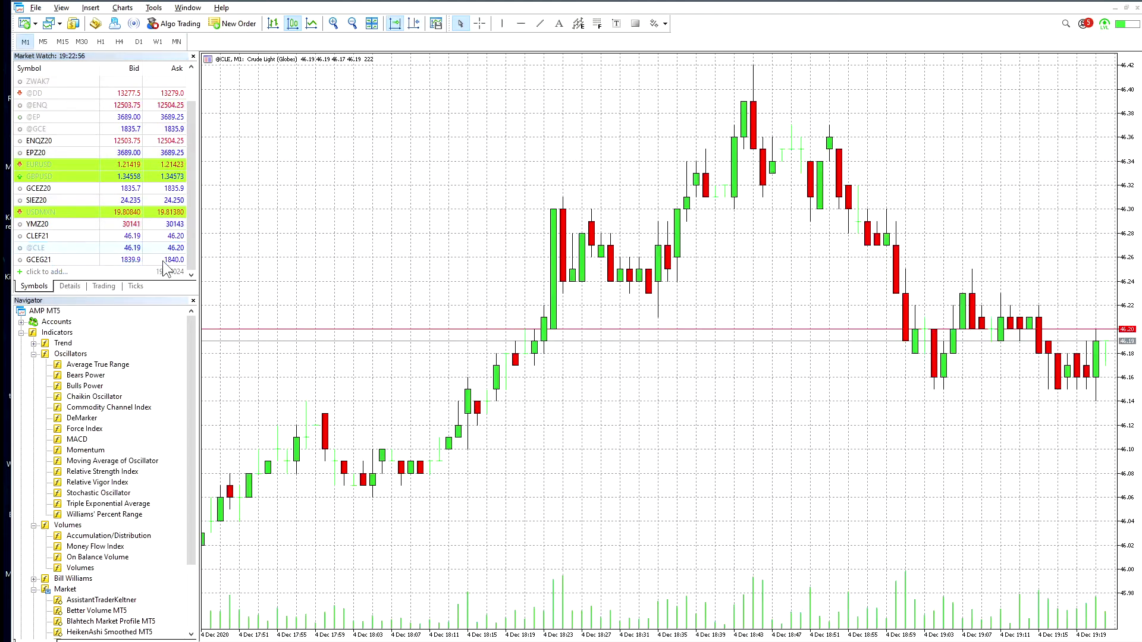
left_click(177, 42)
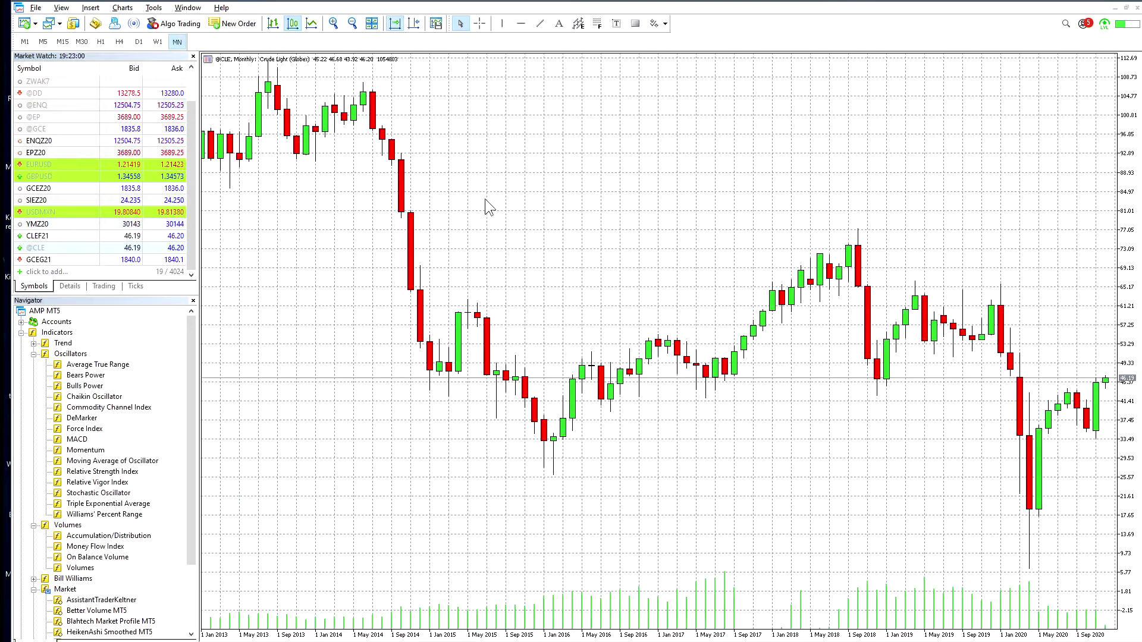
left_click(415, 24)
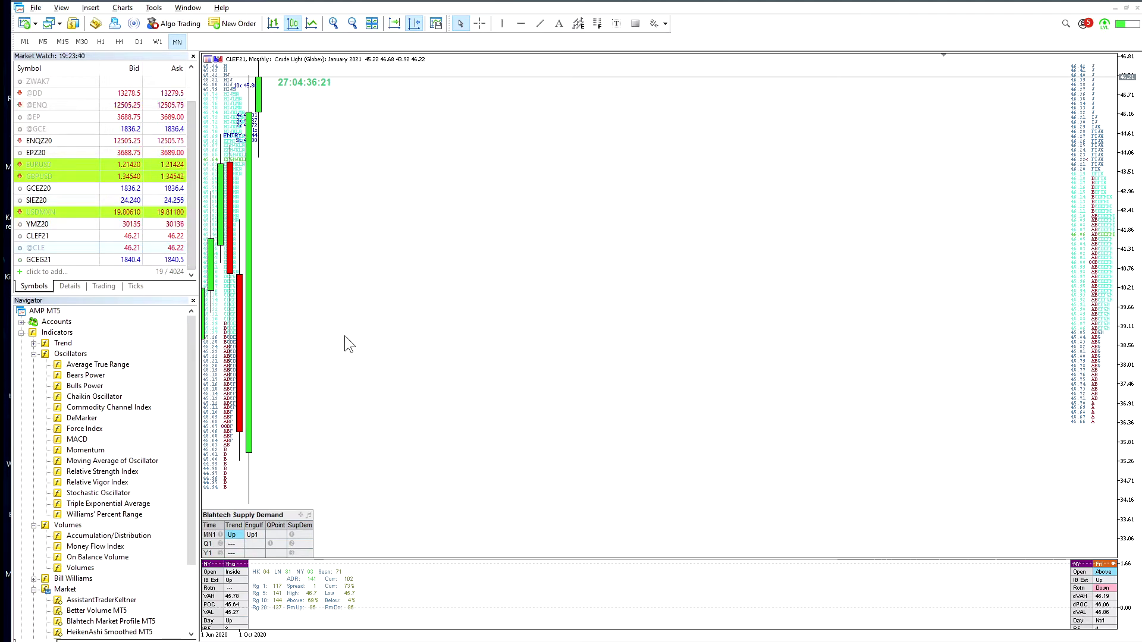
key("ctrl+Tab")
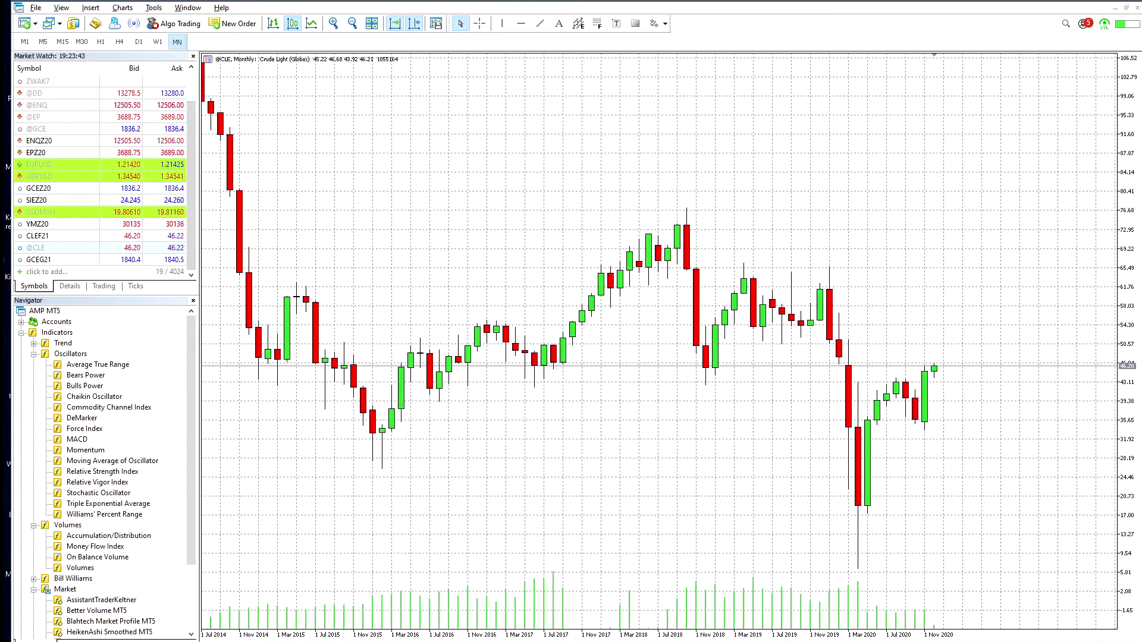
scroll(621, 389, "up", 10)
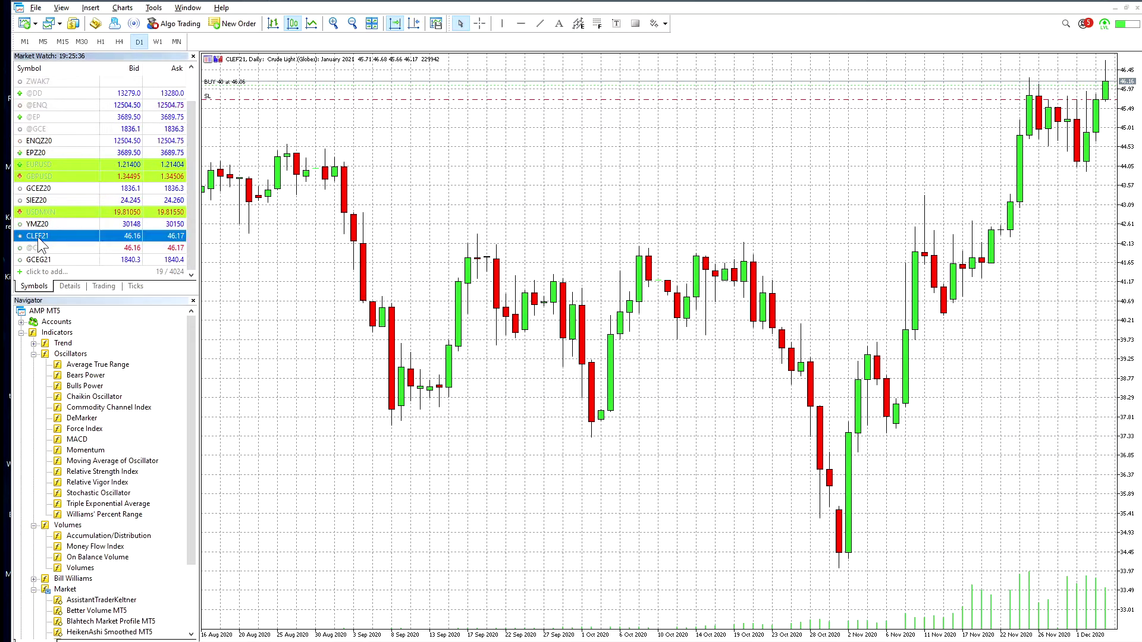
Open a new chart window for CLEF21 from the Market Watch and set its timeframe to daily (D1).
right_click(38, 236)
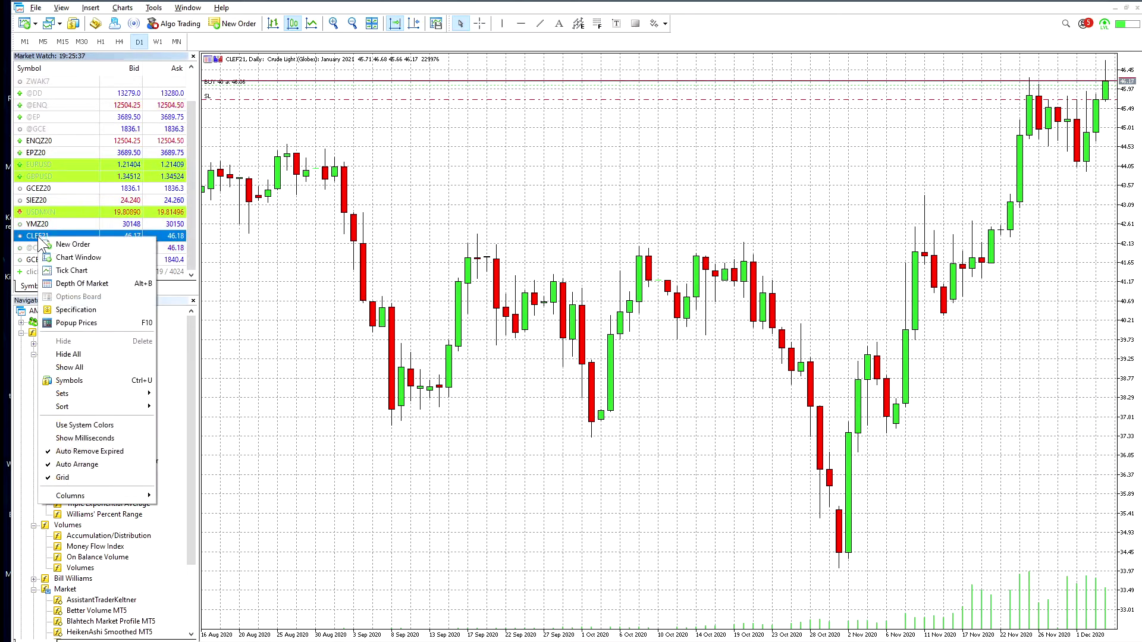
left_click(79, 258)
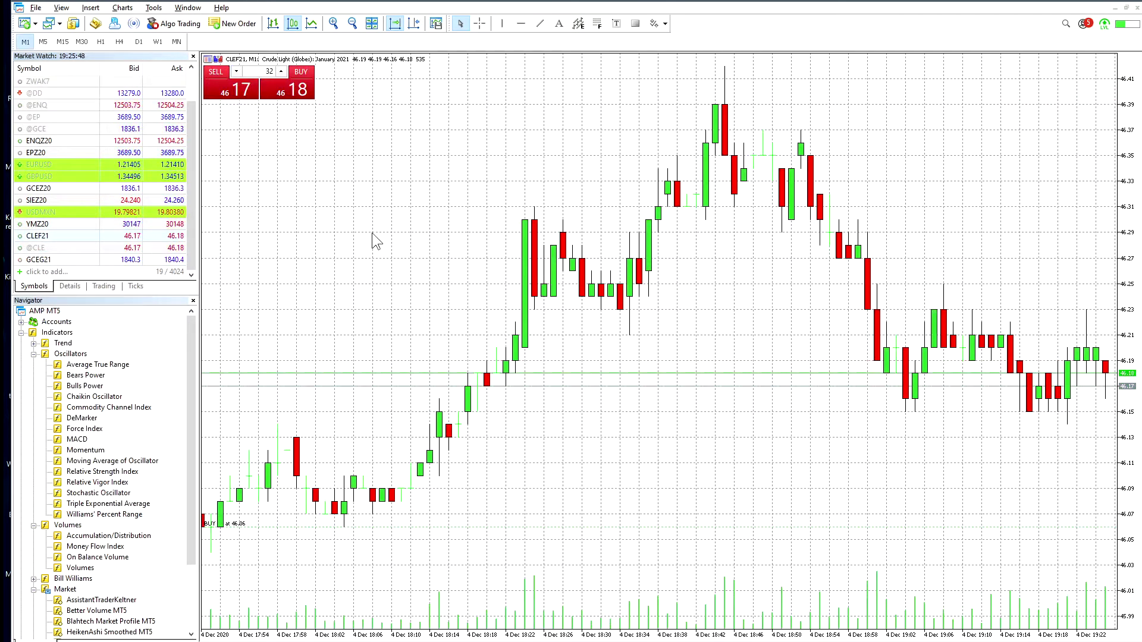
key("d")
key("1")
key("Return")
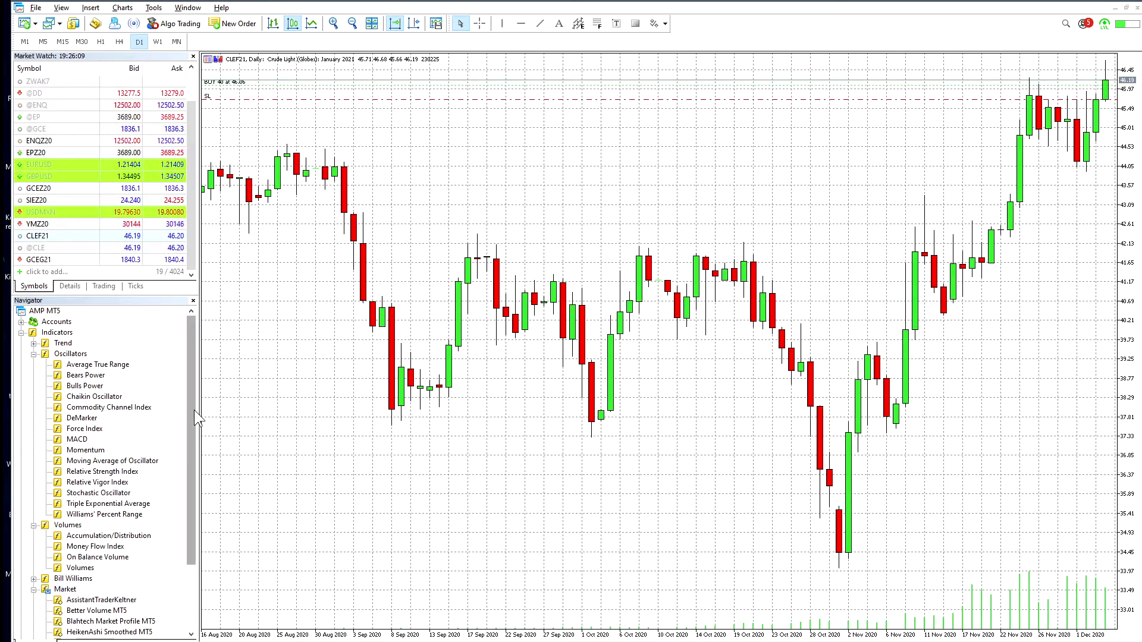
Hide the Navigator window and show it again.
left_click_drag(194, 409, 190, 477)
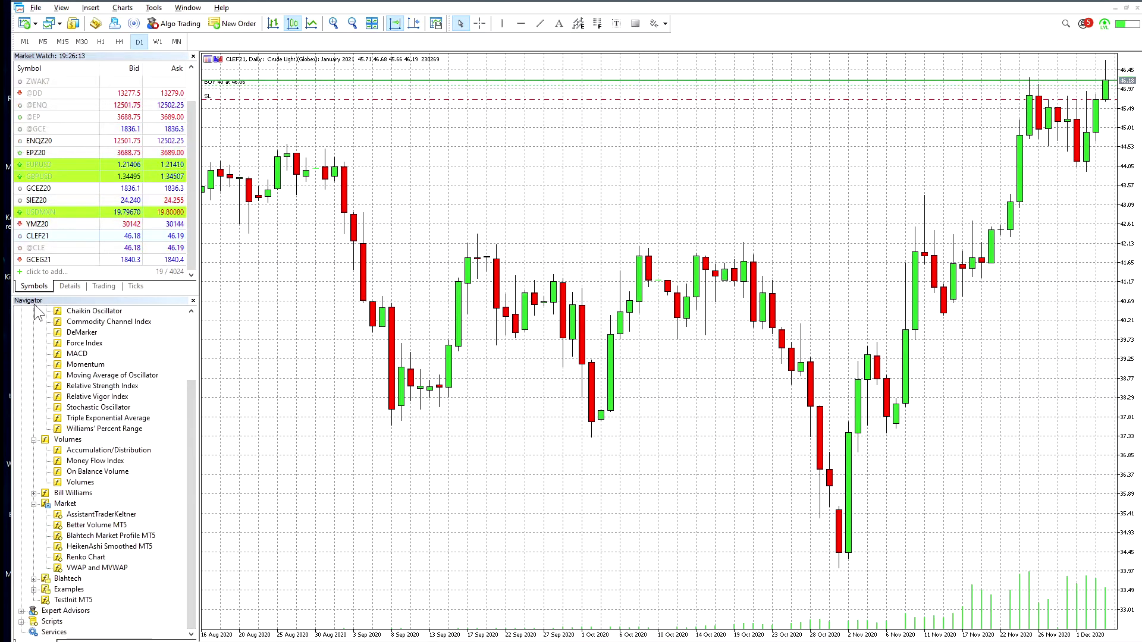
left_click(61, 7)
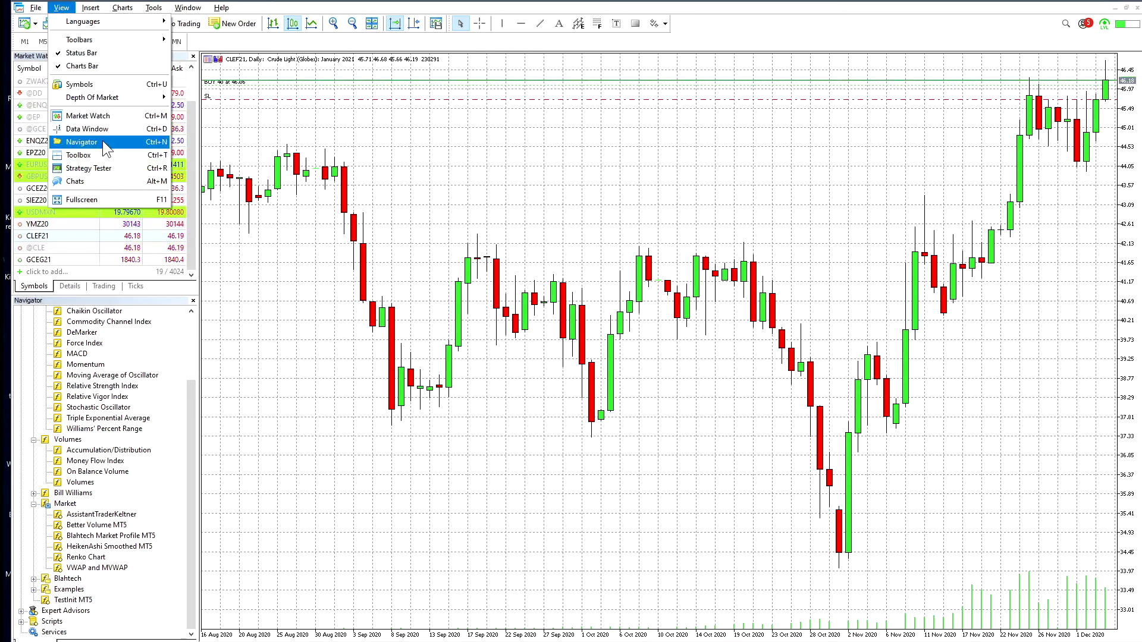
left_click(264, 260)
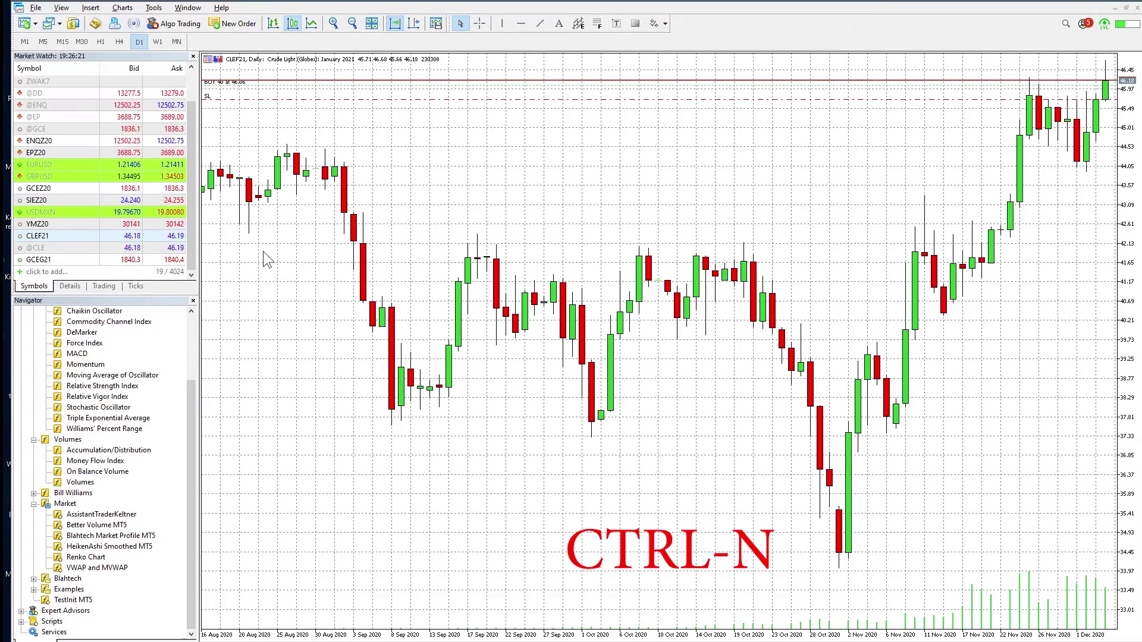
key("ctrl+n")
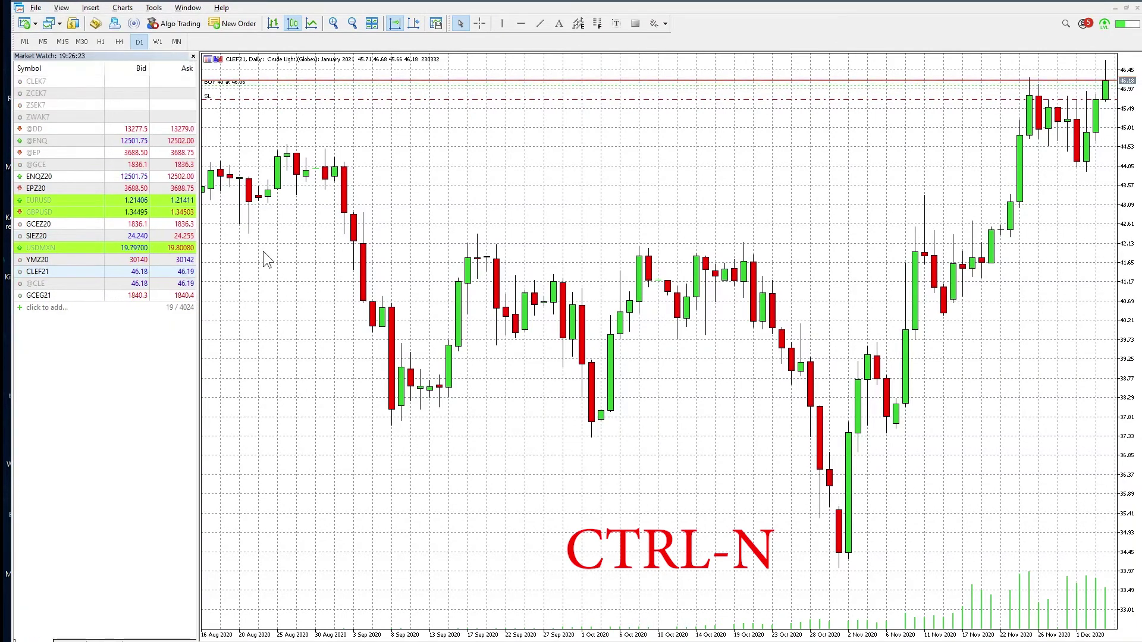
key("ctrl+n")
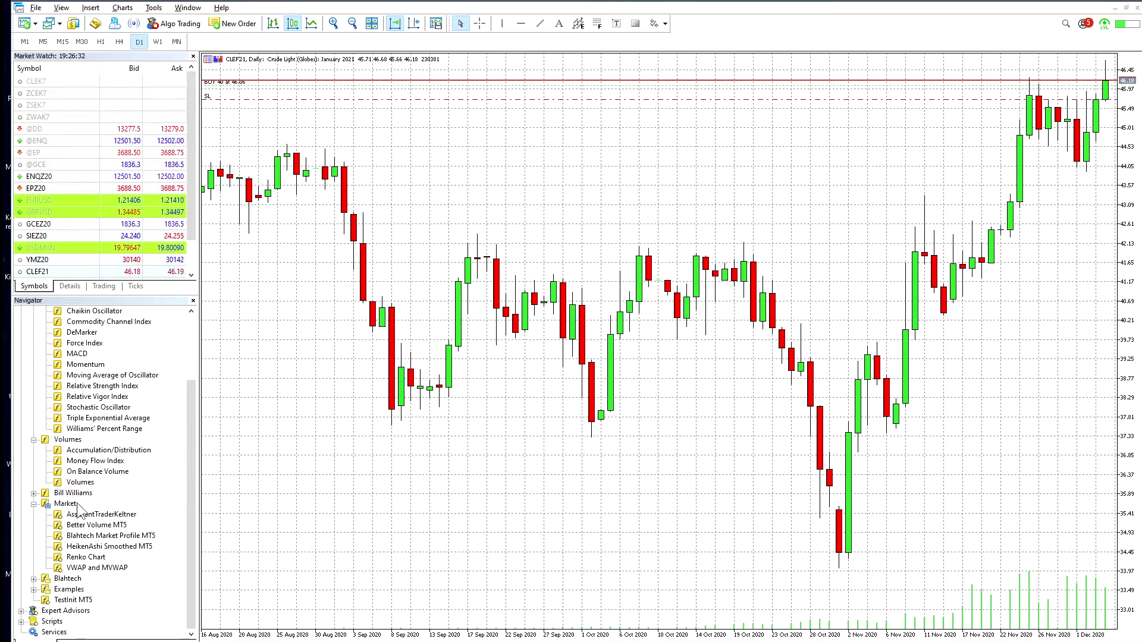
Add the Blahtech Market Profile MT5 indicator from the Market group to the CLEF21 chart and review its input variables.
left_click(74, 506)
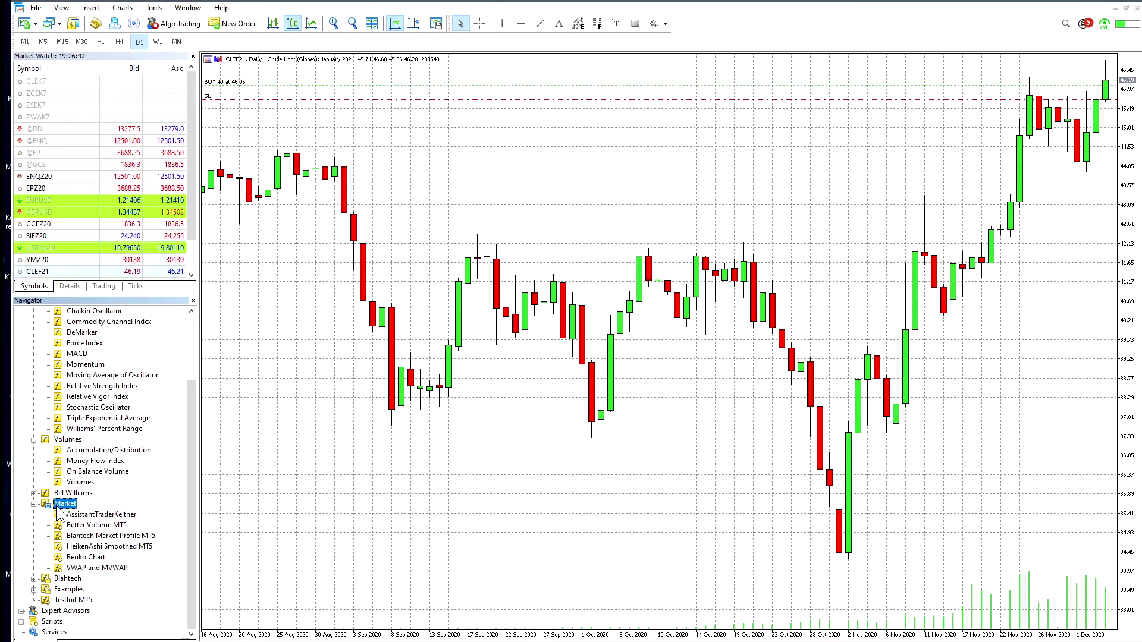
left_click(72, 538)
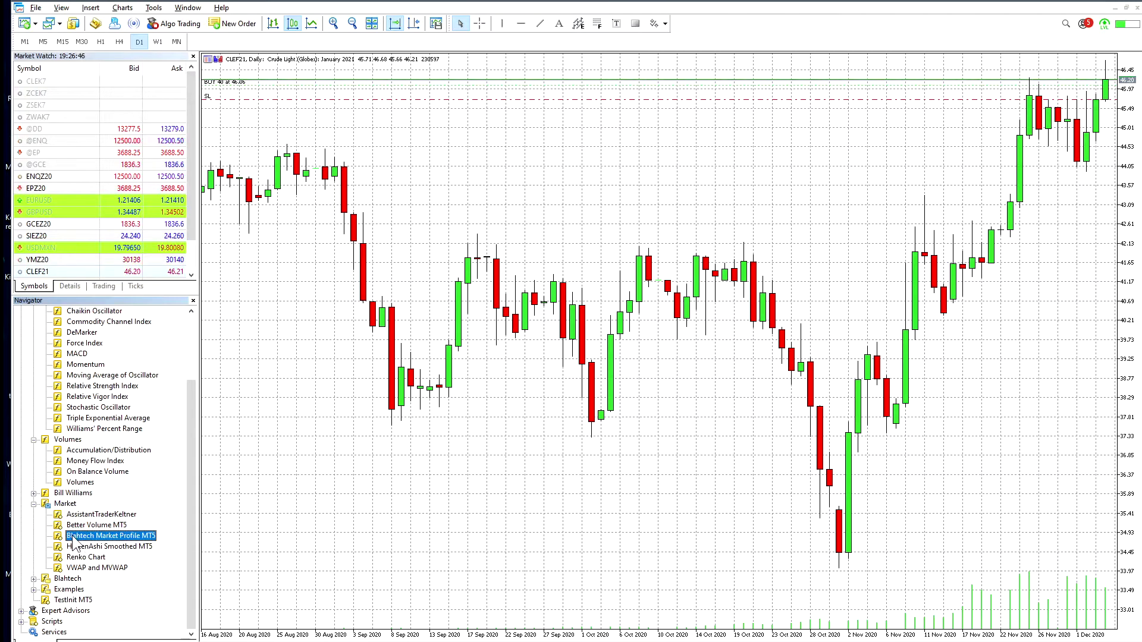
left_click_drag(73, 540, 606, 226)
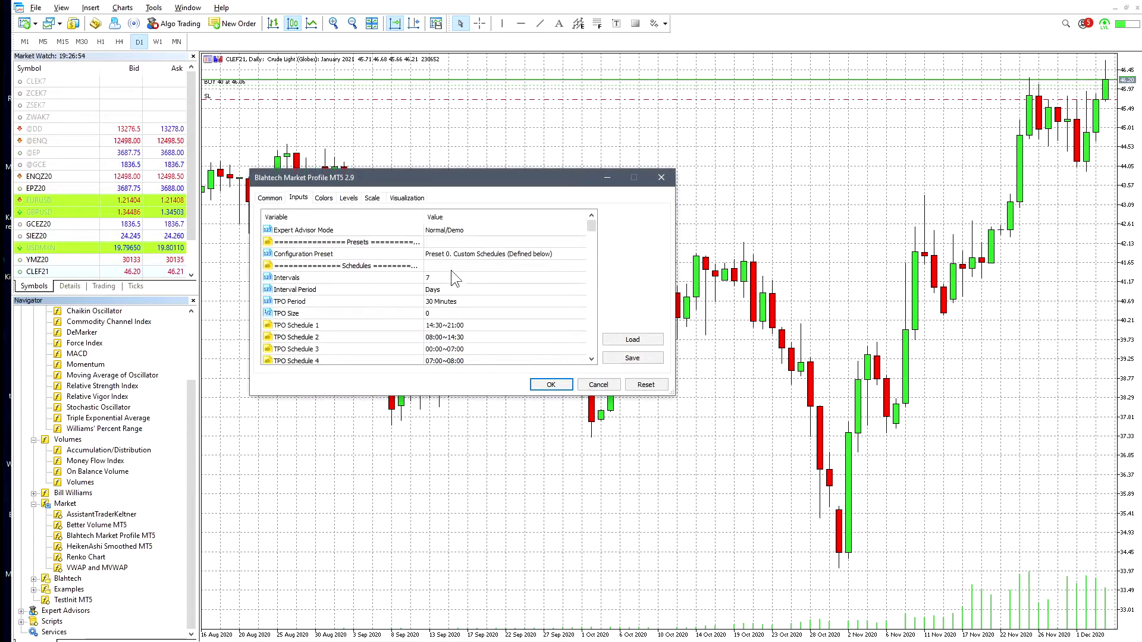
scroll(473, 261, "down", 10)
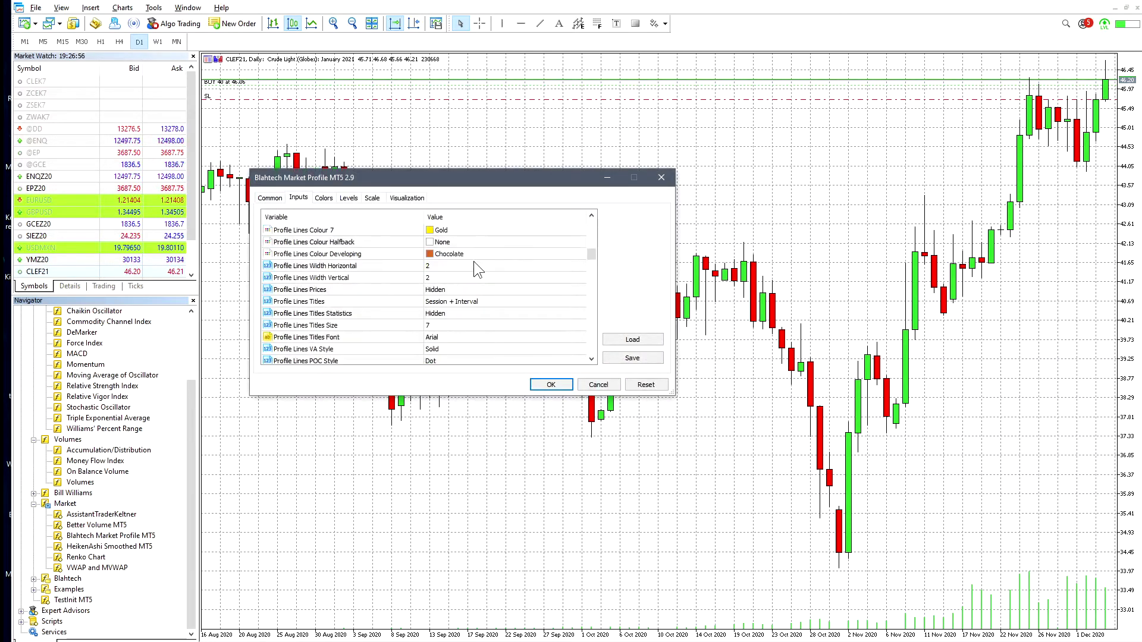
scroll(475, 263, "up", 10)
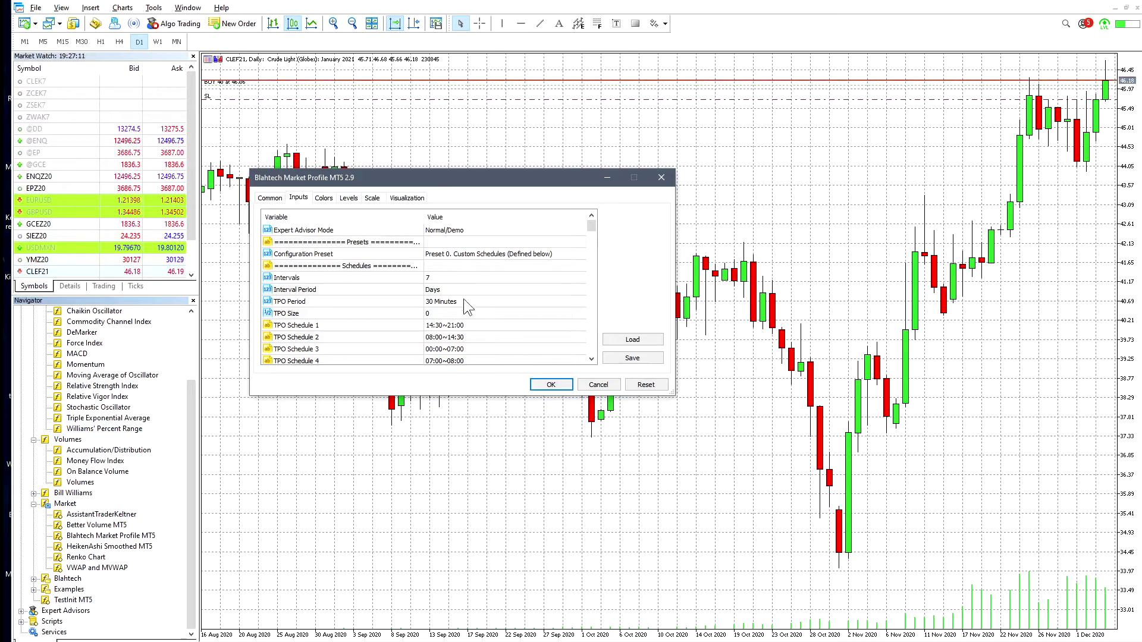
Set the indicator's TPO Schedule 1 to 14:00~21:00.
left_click(438, 328)
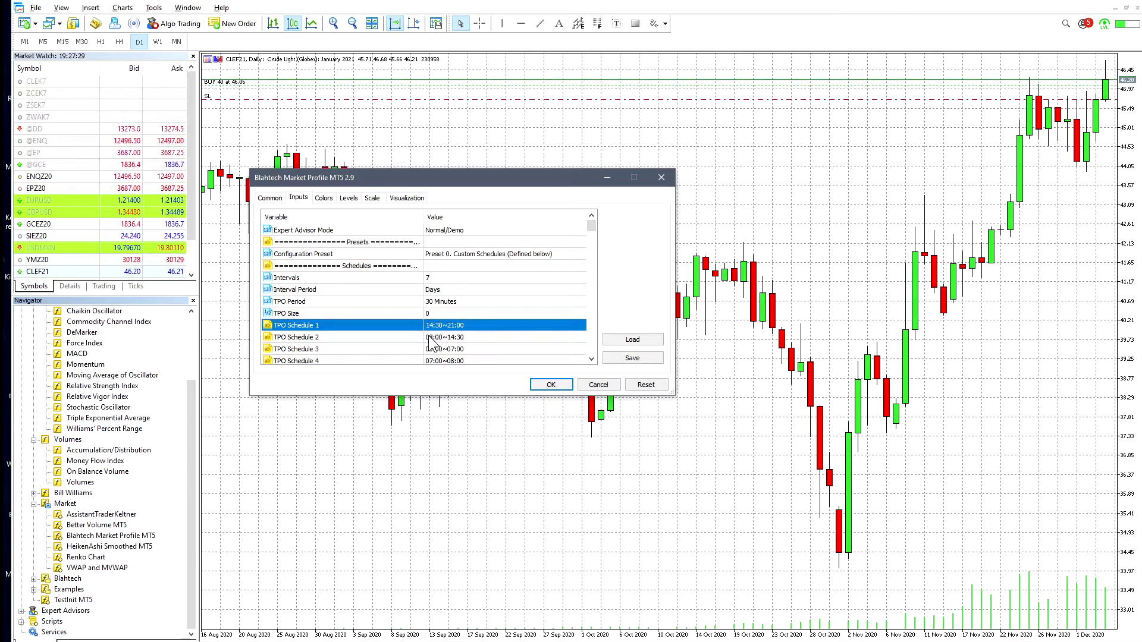
left_click(441, 327)
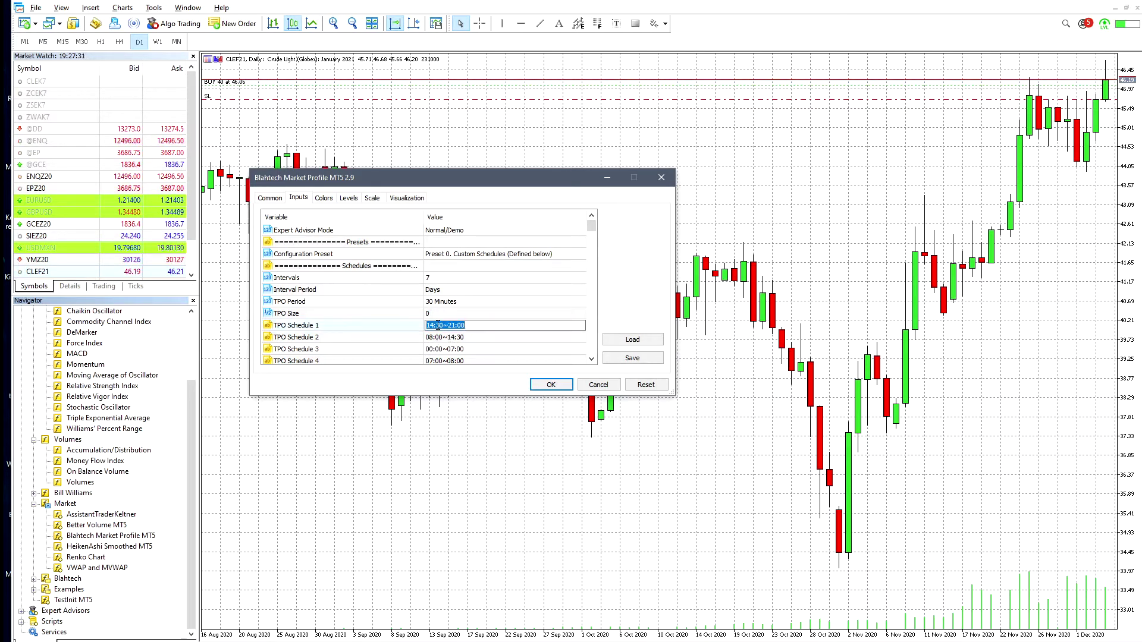
left_click(441, 327)
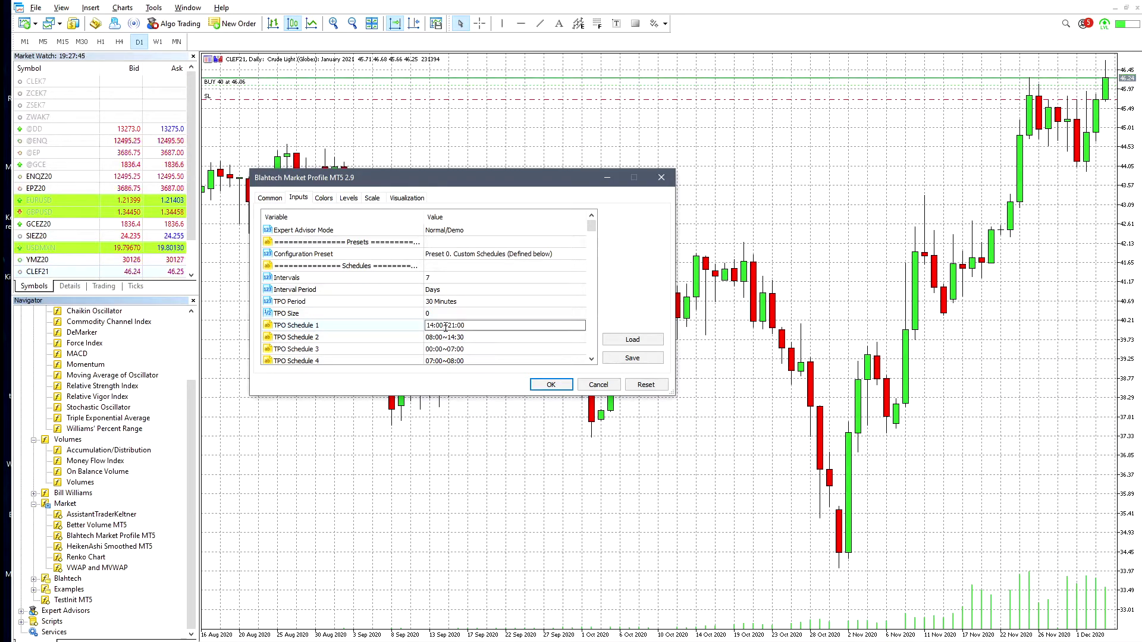
key("Return")
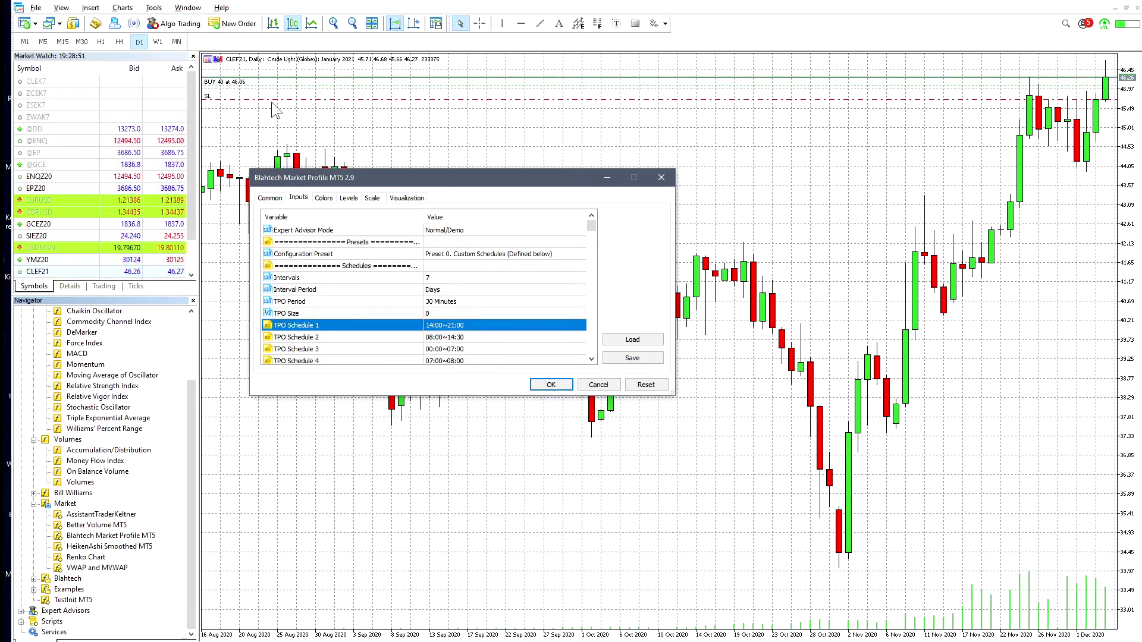
Try 13:30~21:00 as the TPO Schedule 1 value and discard the edit.
left_click_drag(405, 177, 420, 166)
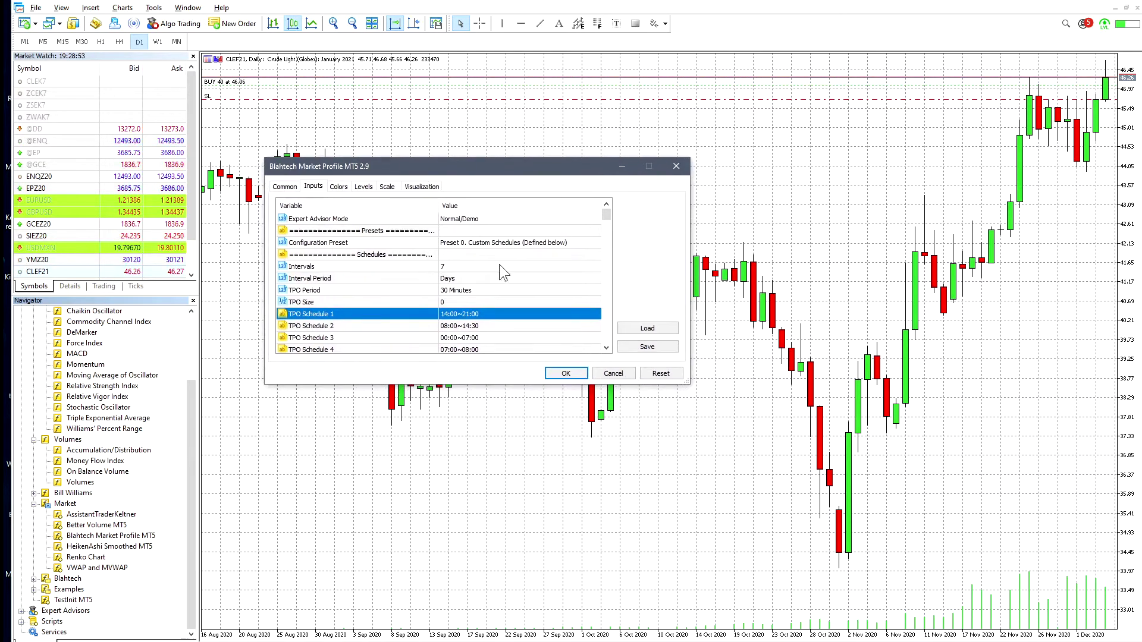
left_click(457, 316)
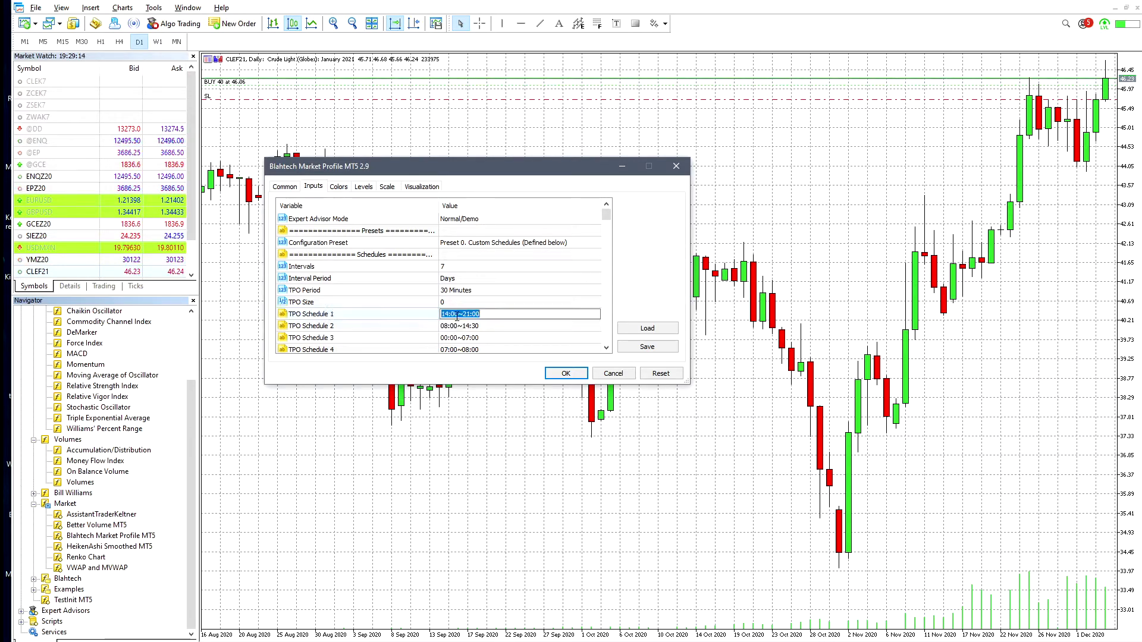
left_click(451, 315)
key("BackSpace")
type("3")
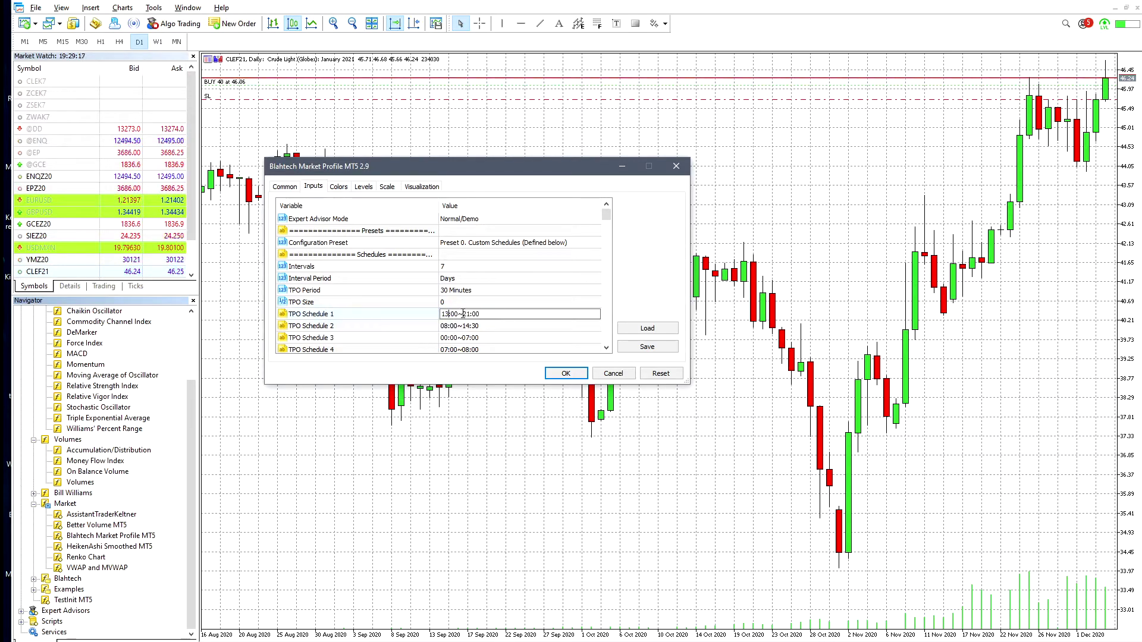
key("BackSpace")
type("3")
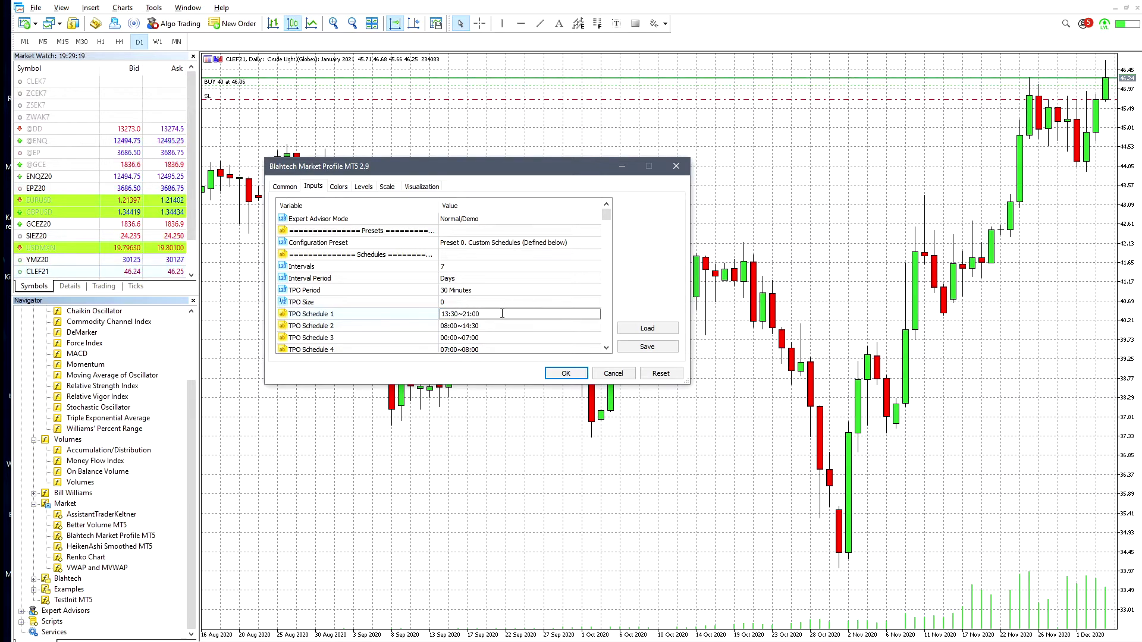
left_click_drag(500, 314, 419, 317)
key("Escape")
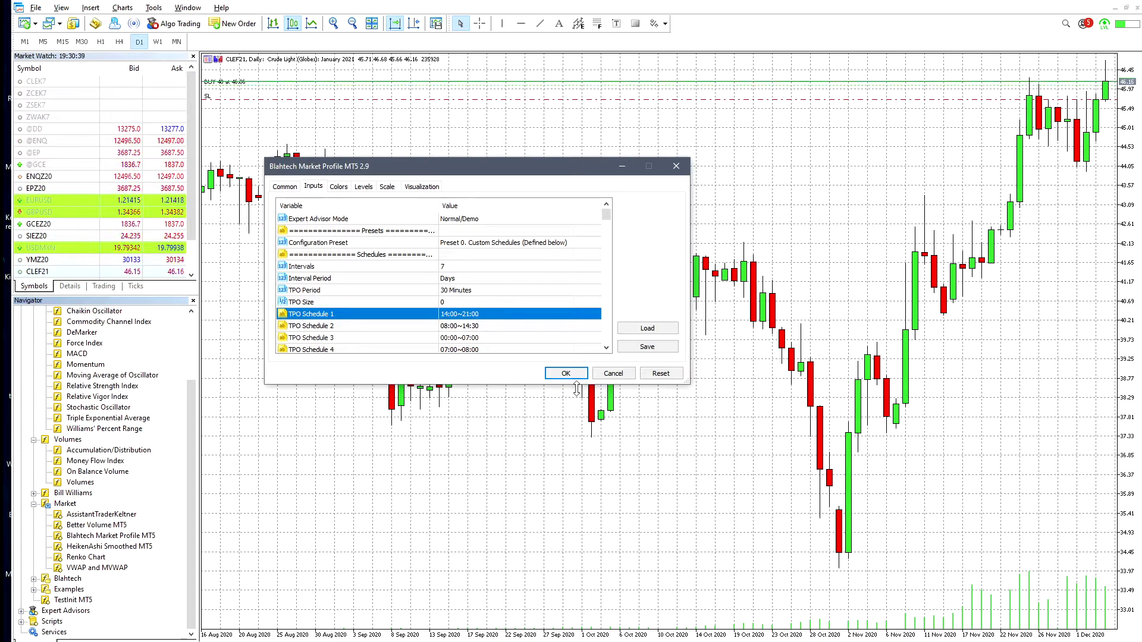
Confirm the Market Profile inputs and shrink the indicator's subwindow to give the price chart more height.
left_click(567, 374)
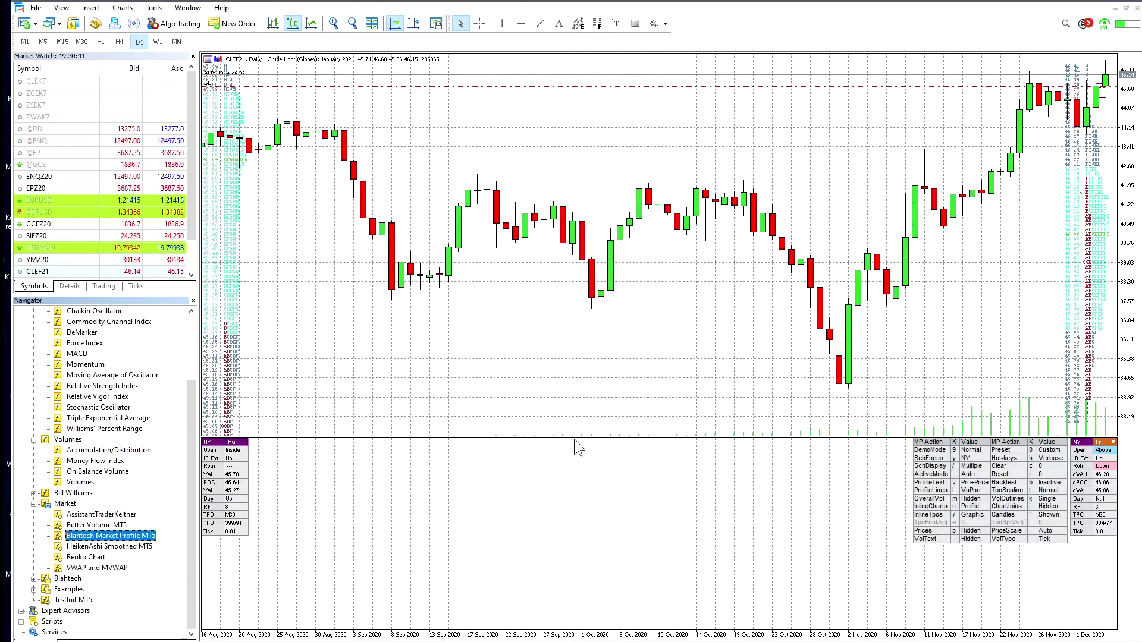
left_click_drag(569, 436, 569, 564)
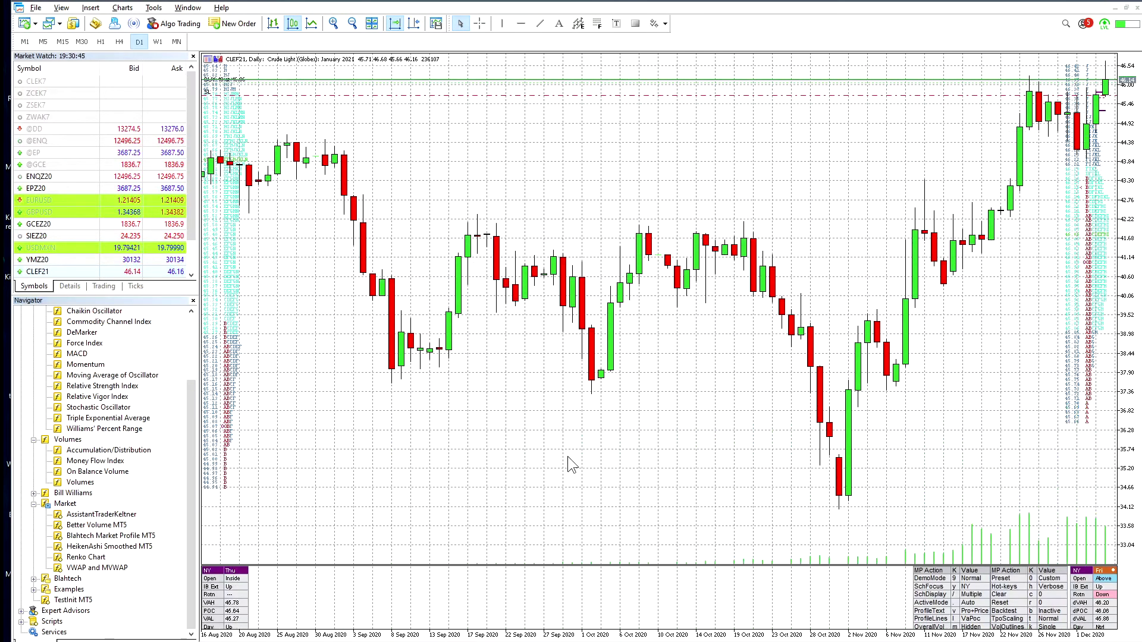
Set the CLEF21 chart's timeframe to H1 and shift the chart end, using the crosshair to check the latest candle.
left_click(101, 41)
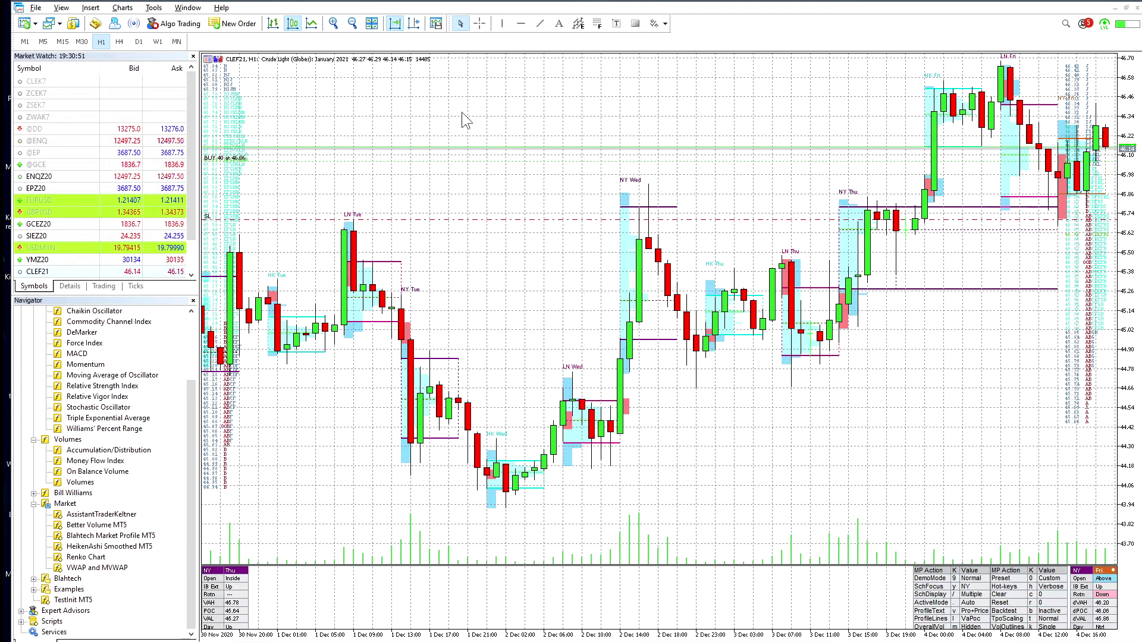
left_click(482, 25)
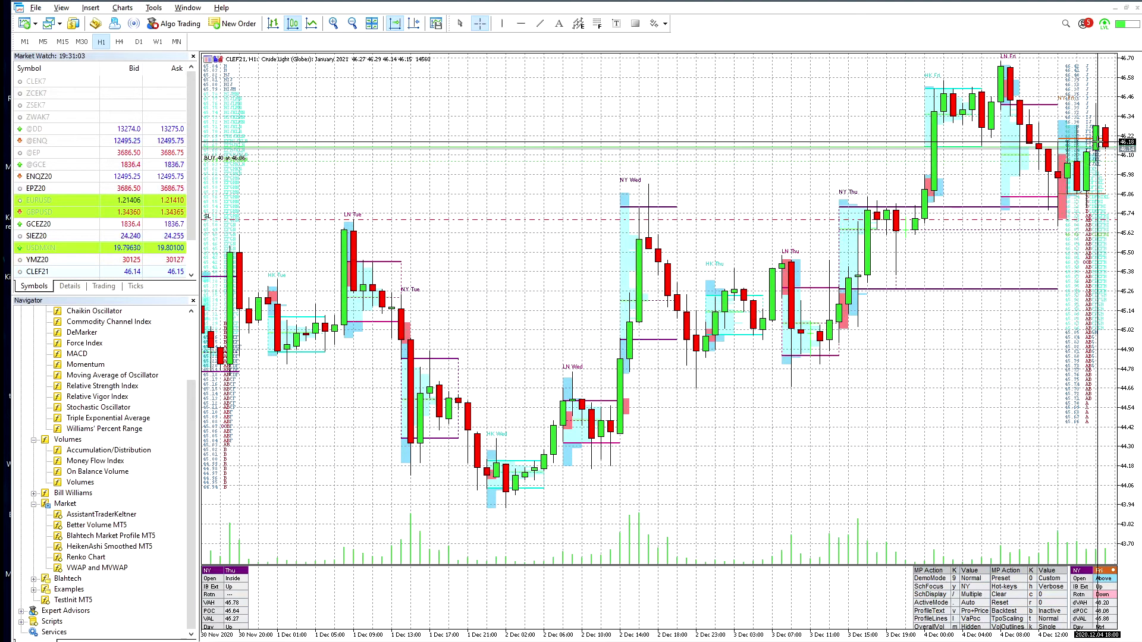
left_click(414, 23)
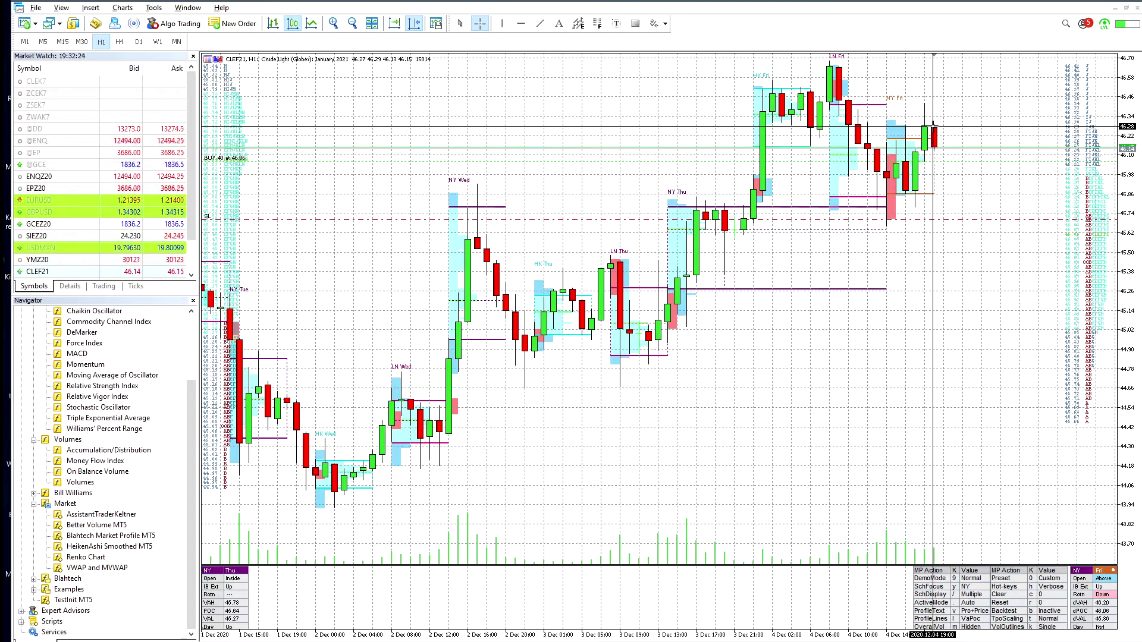
Open the properties of Blahtech Market Profile MT5 from the CLEF21 chart's indicator list.
right_click(934, 116)
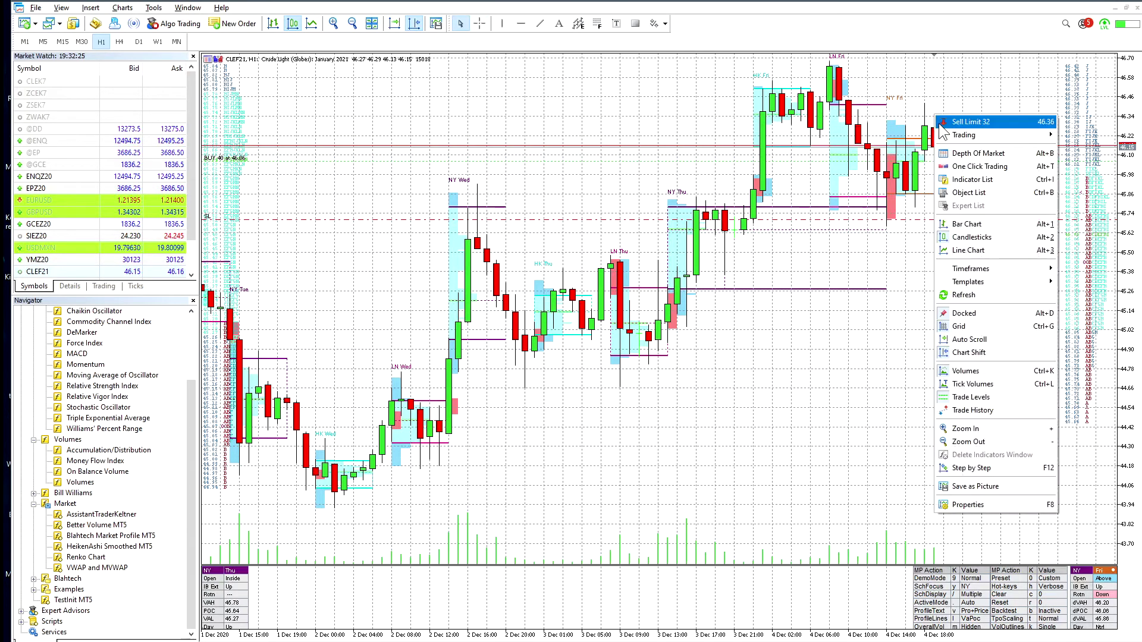
left_click(800, 152)
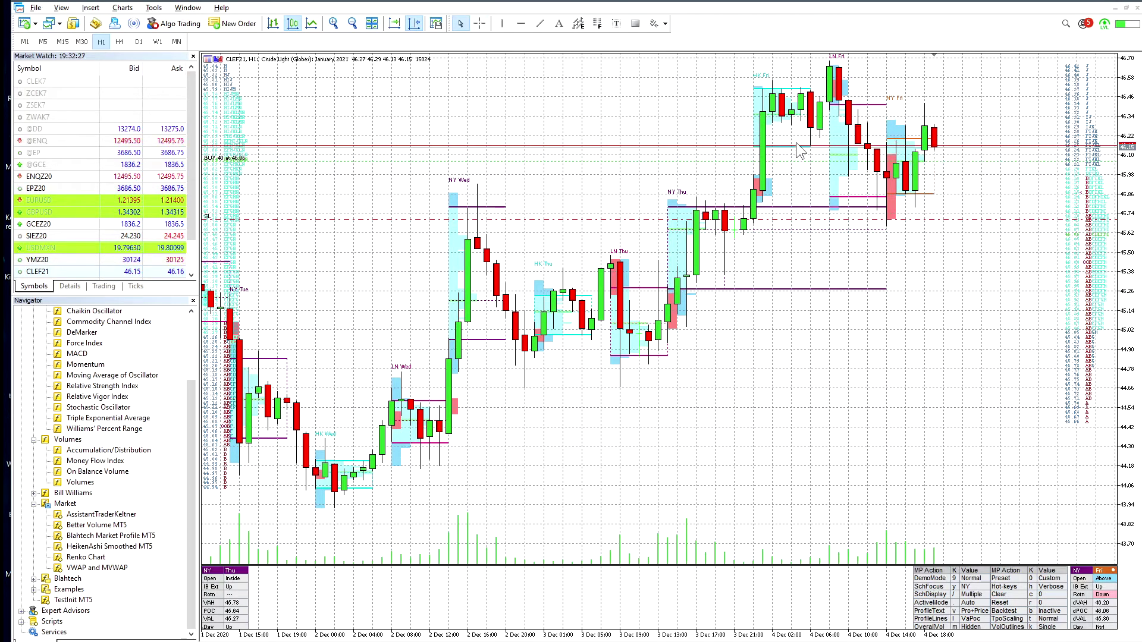
right_click(659, 117)
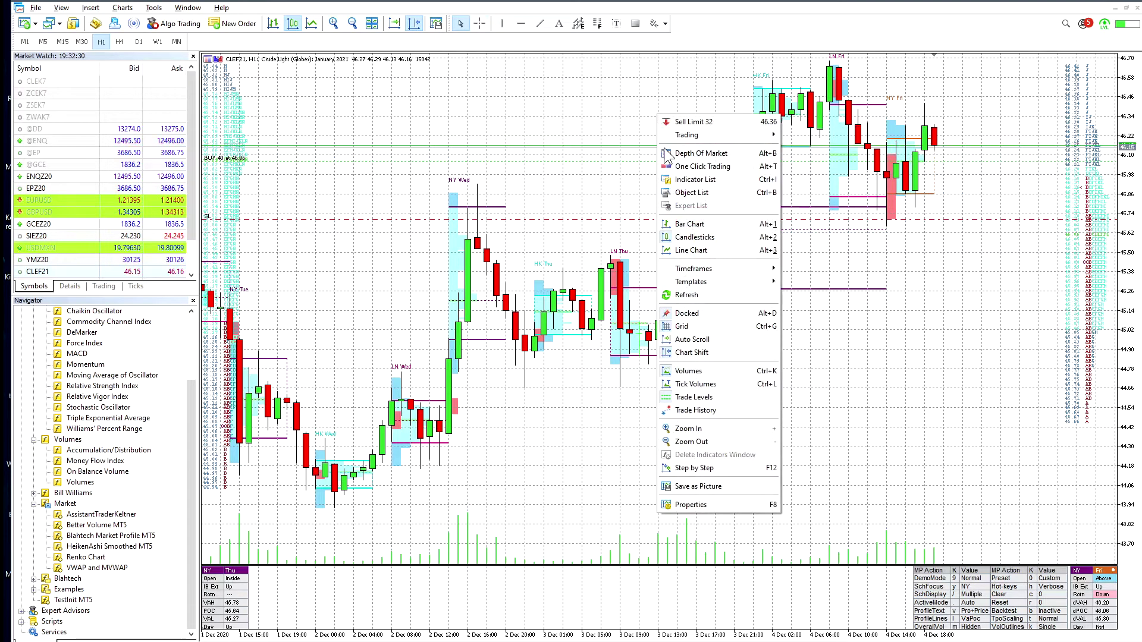
left_click(688, 179)
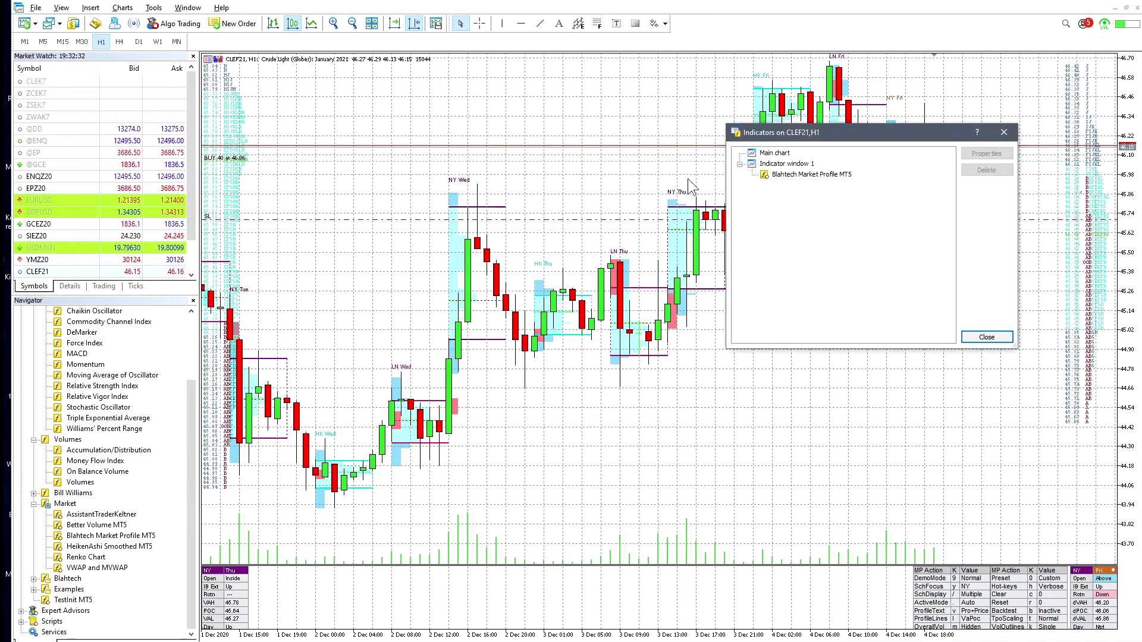
left_click(801, 174)
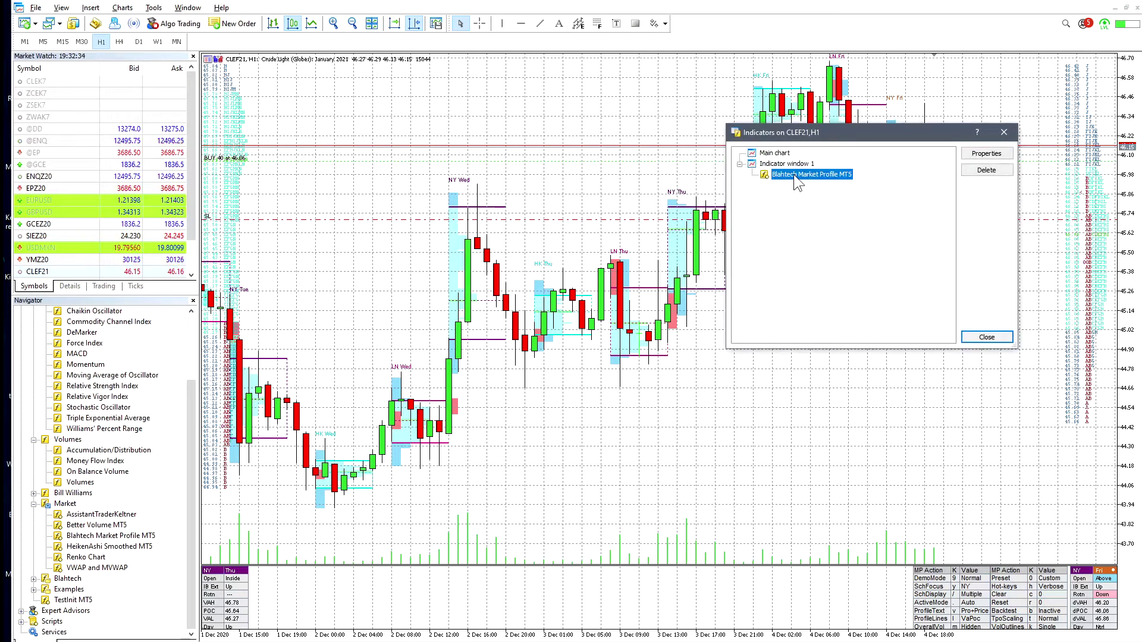
left_click(976, 154)
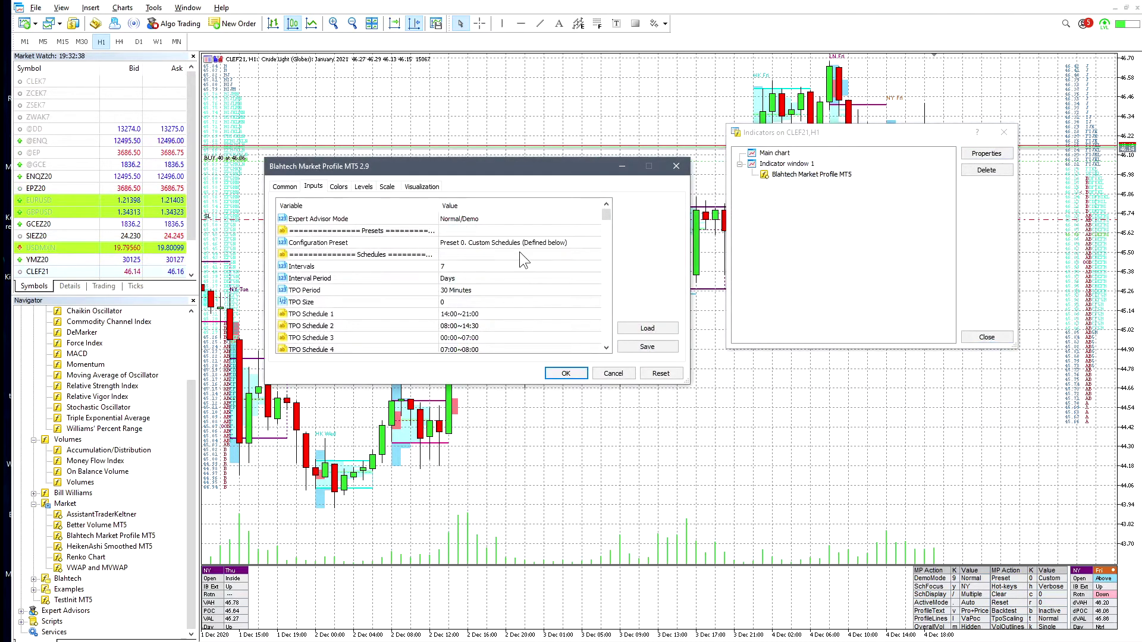
Try a GMT Offset of -3600 in the indicator's inputs and check the schedule and daylight savings settings.
scroll(520, 252, "down", 15)
scroll(512, 254, "down", 20)
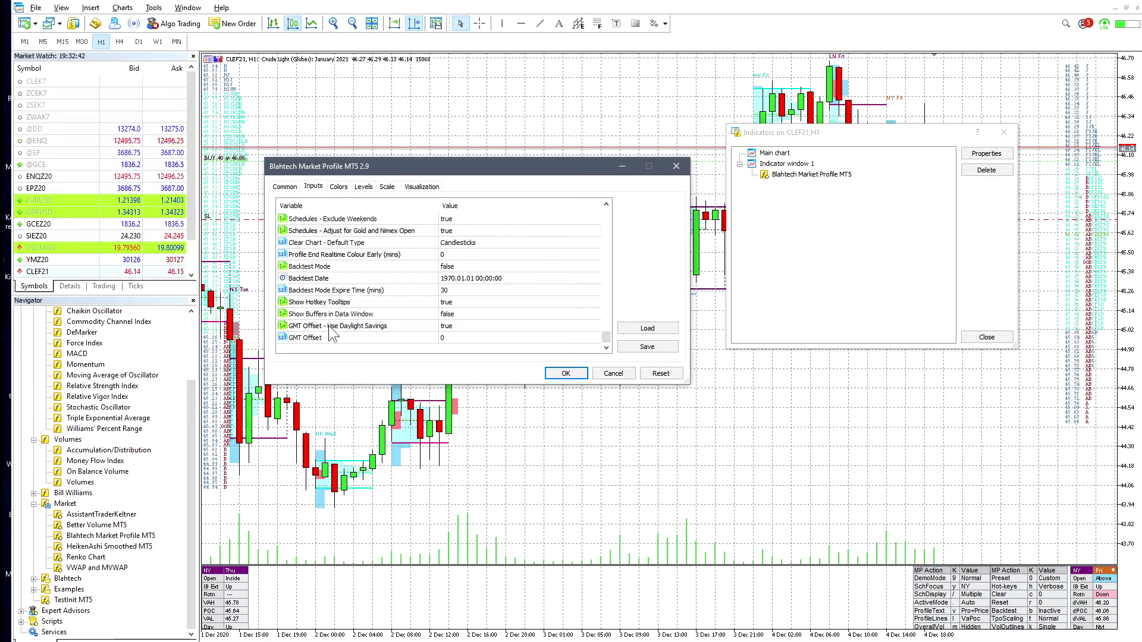
left_click(474, 338)
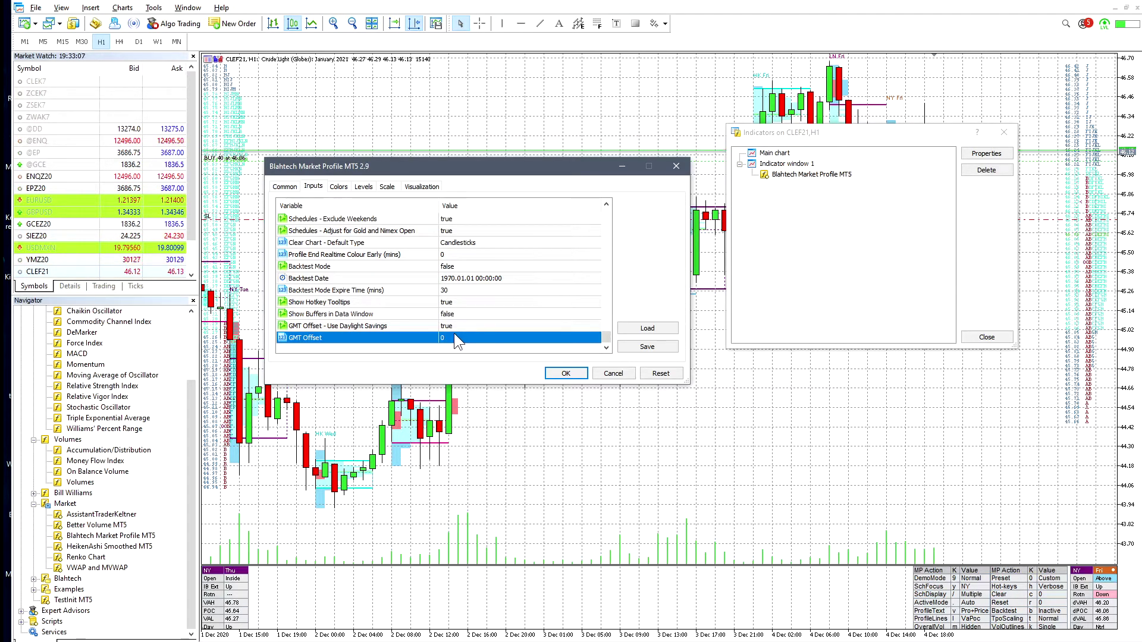
scroll(458, 332, "up", 20)
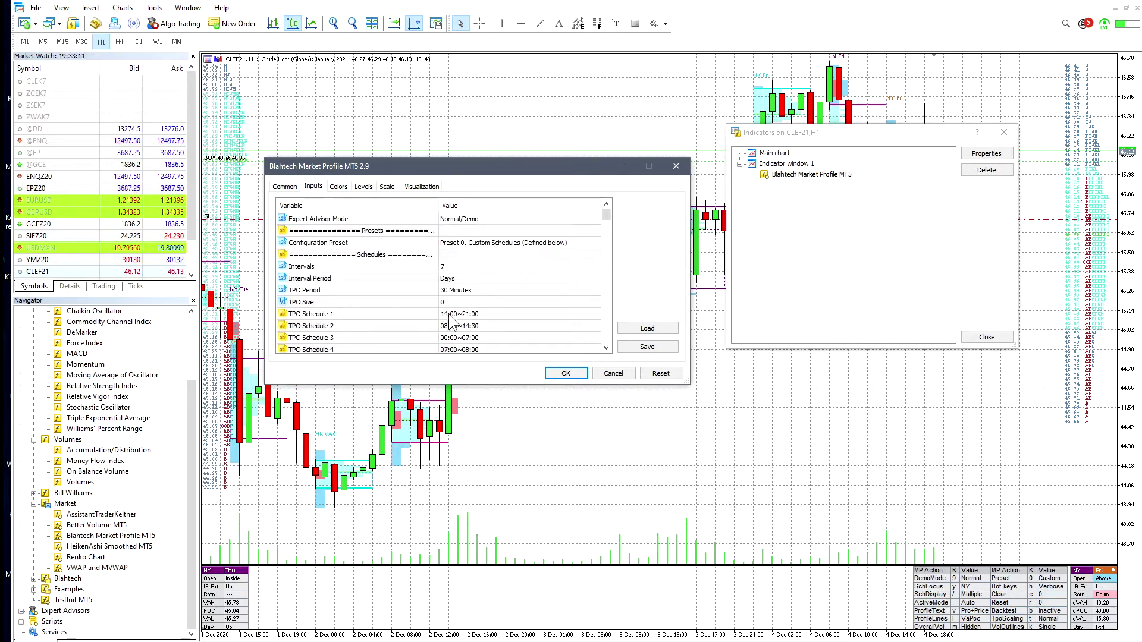
scroll(476, 329, "down", 20)
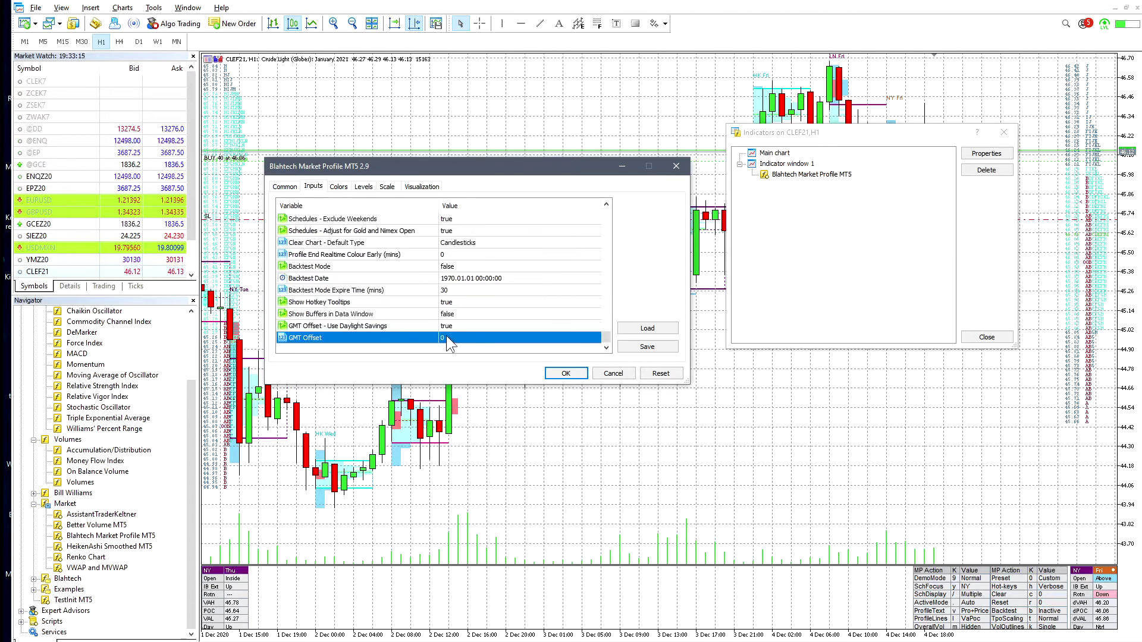
left_click(458, 337)
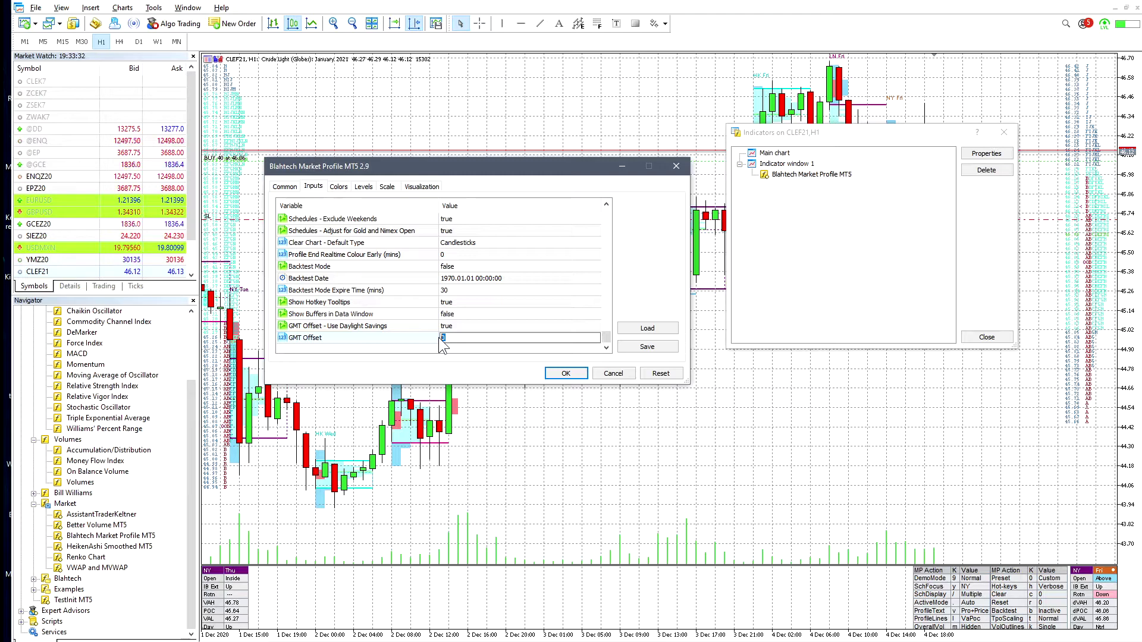
type("3600")
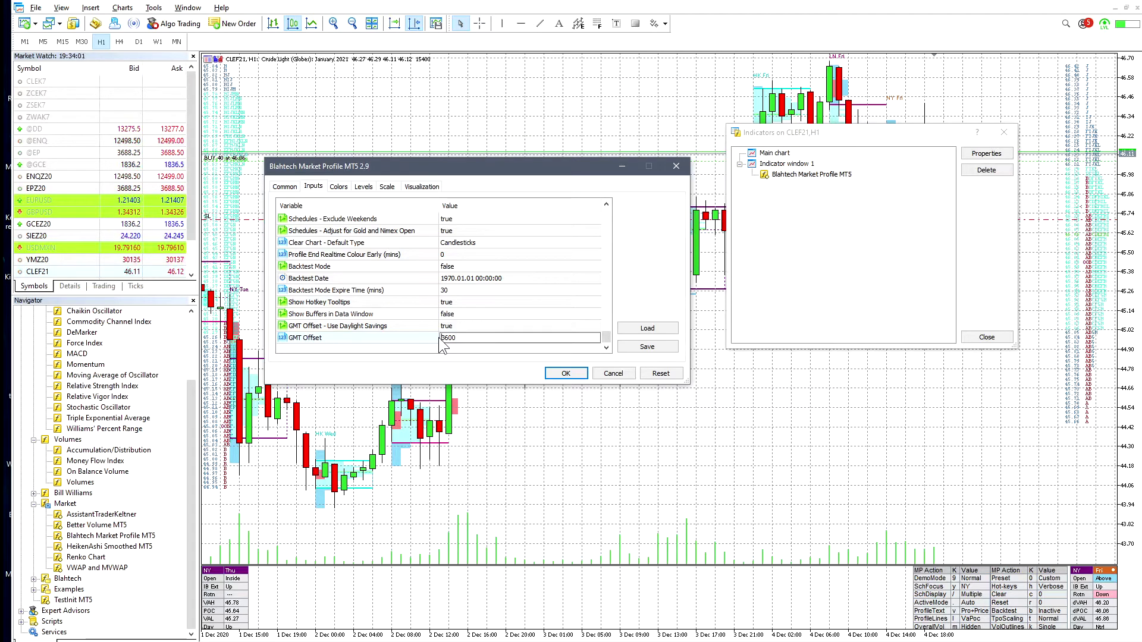
type("-")
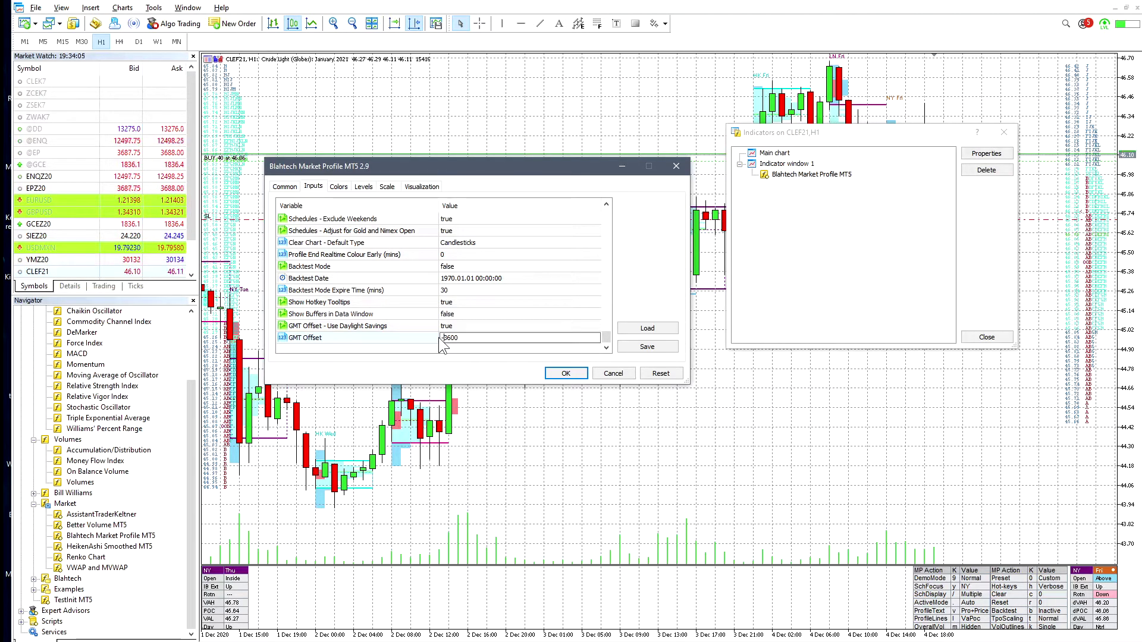
left_click(313, 326)
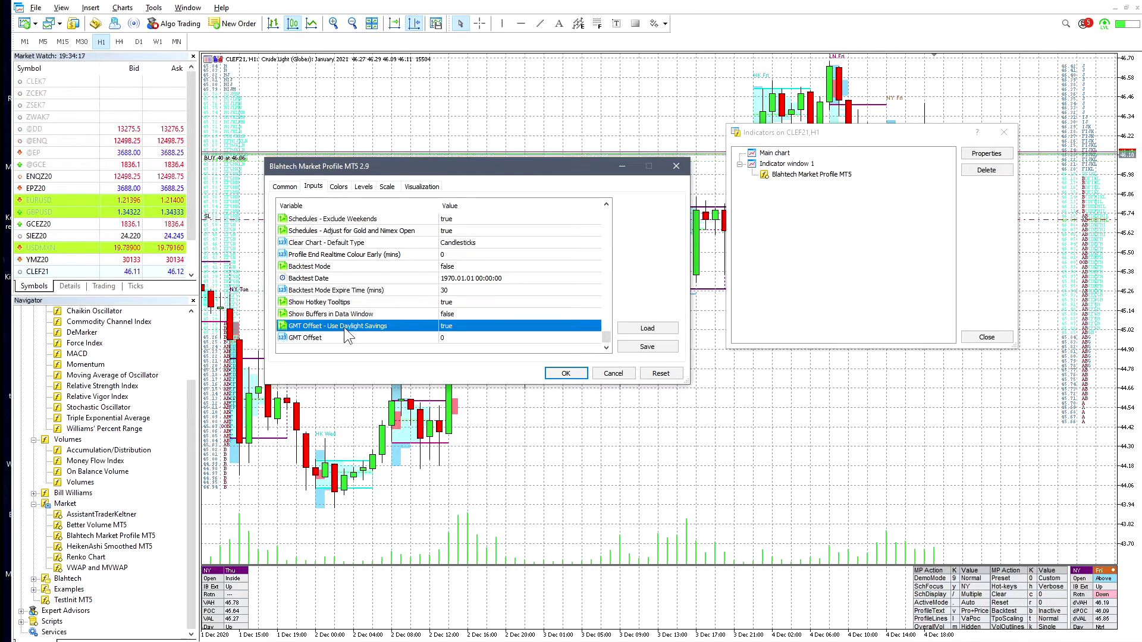
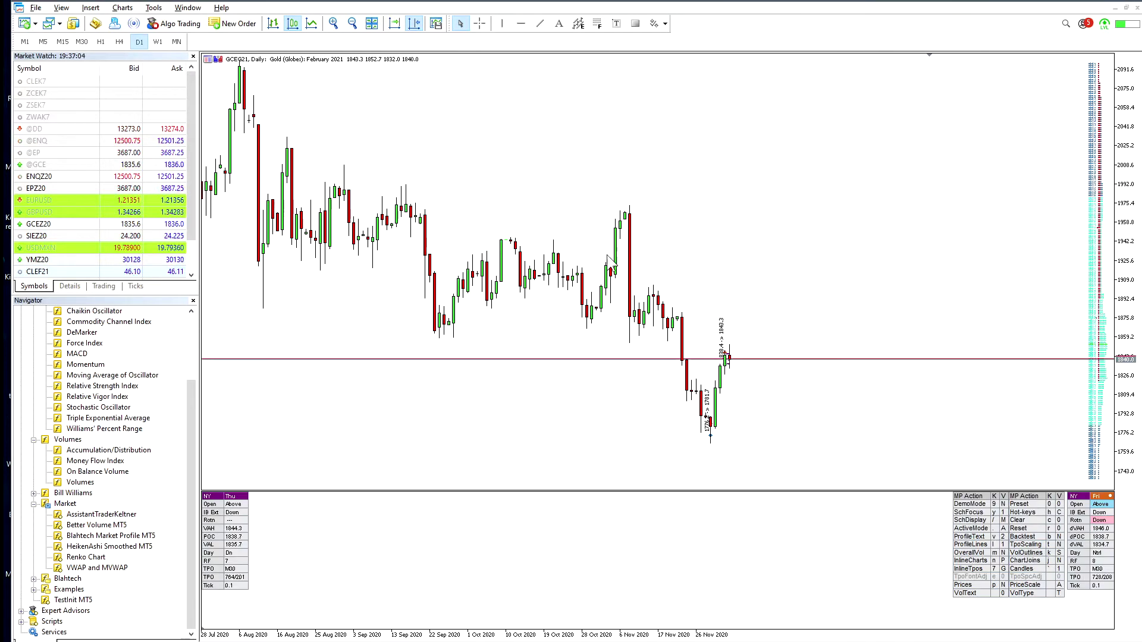
Set the GCEG21 gold chart's timeframe to M30.
key("3")
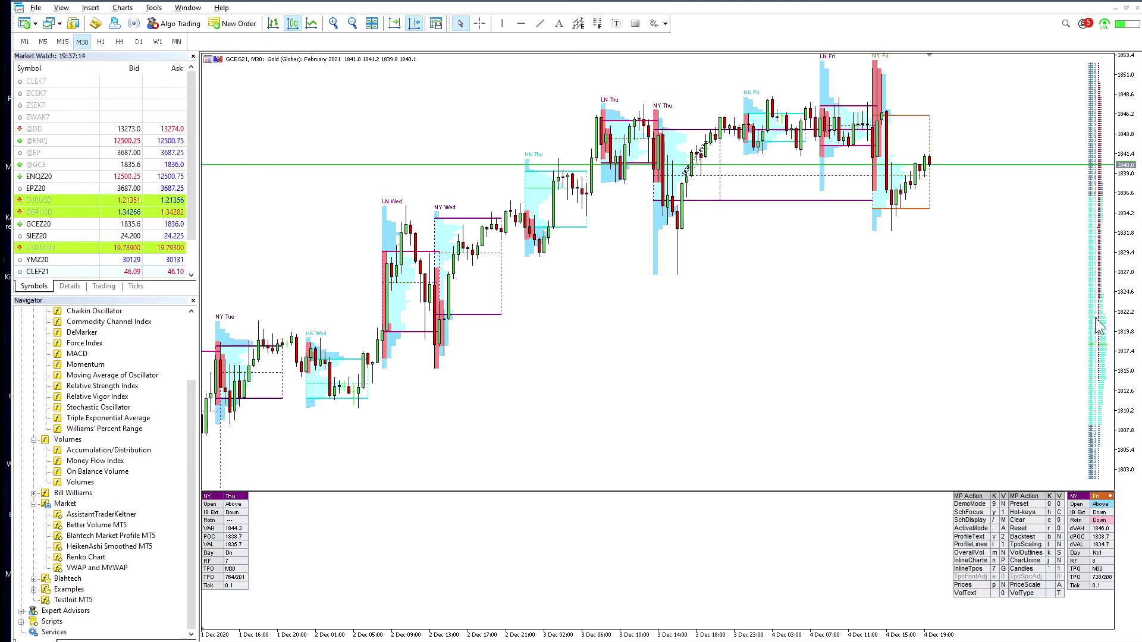
Switch the GCEG21 profile's schedule display to Single, try the Medium TPO scaling and return it to Normal.
key("slash")
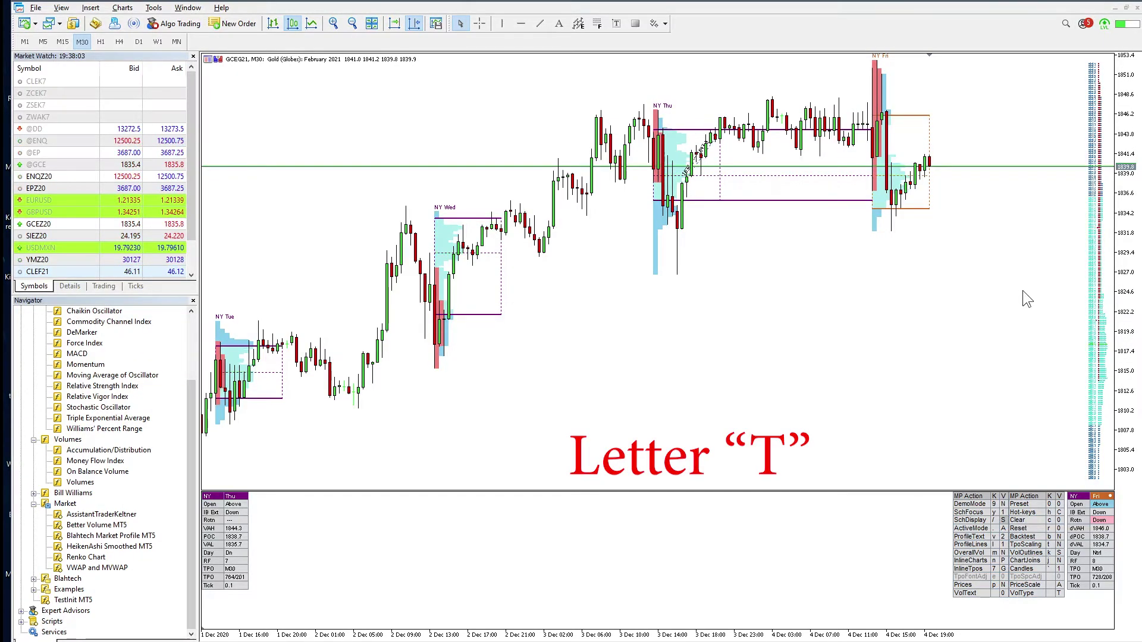
key("t")
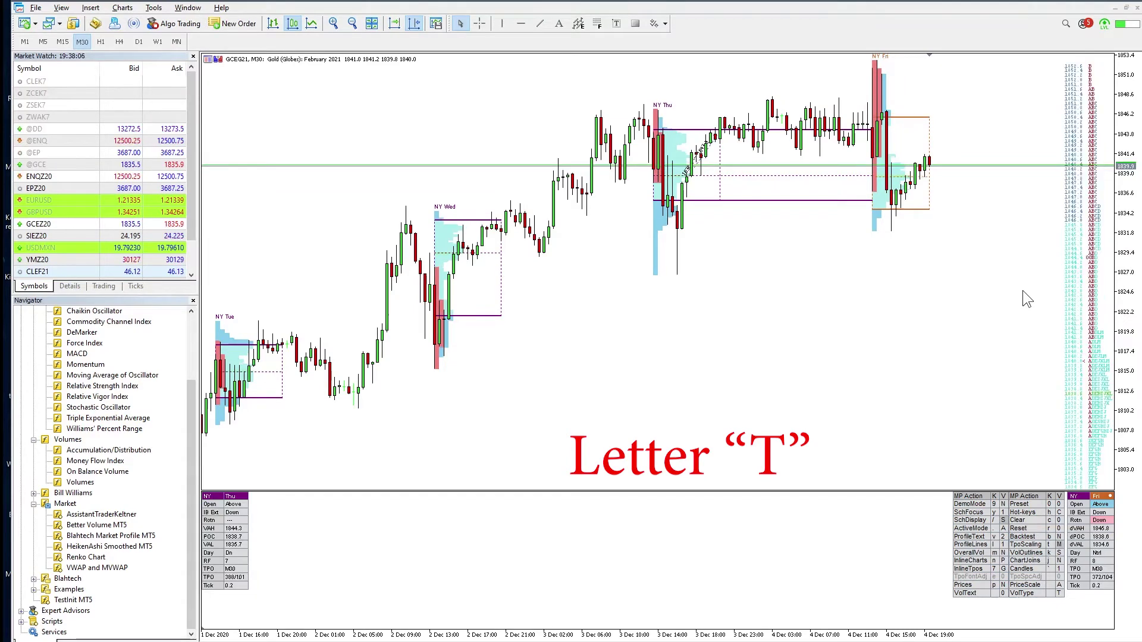
key("t")
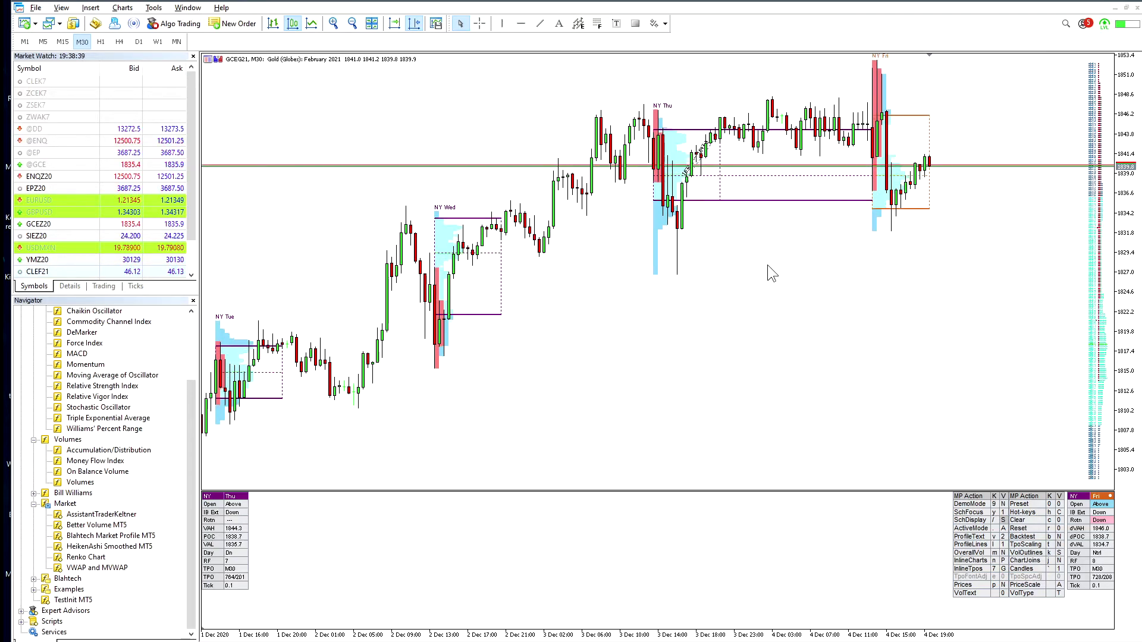
Set the TPO Size to 0.5 in the inputs of MP_MT5 on the GCEG21 chart.
right_click(768, 266)
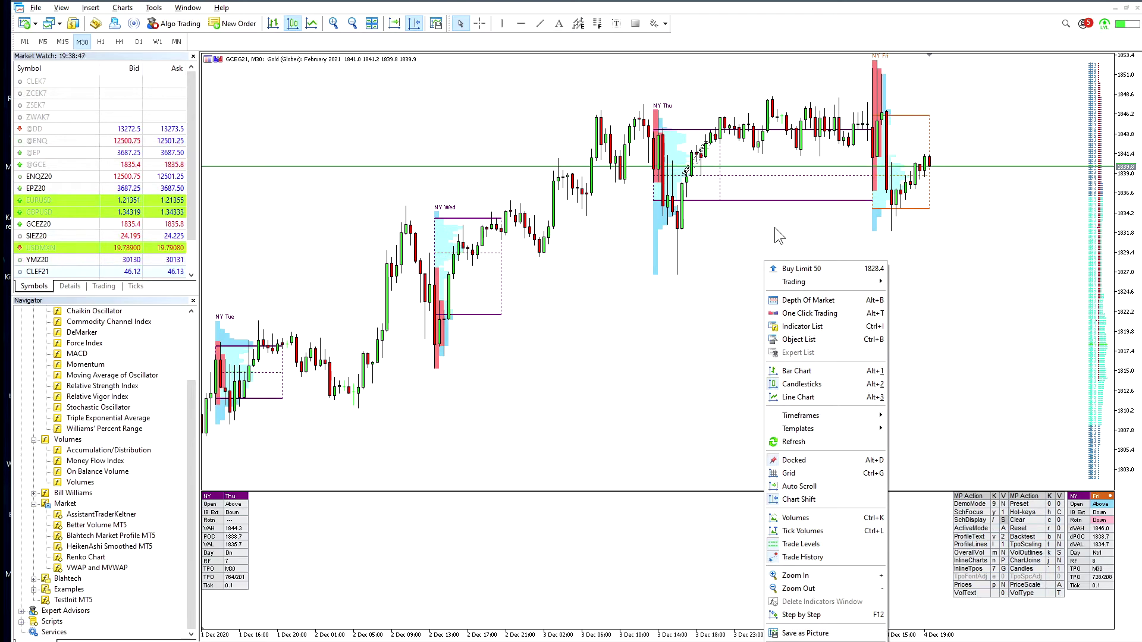
left_click(803, 328)
double_click(779, 176)
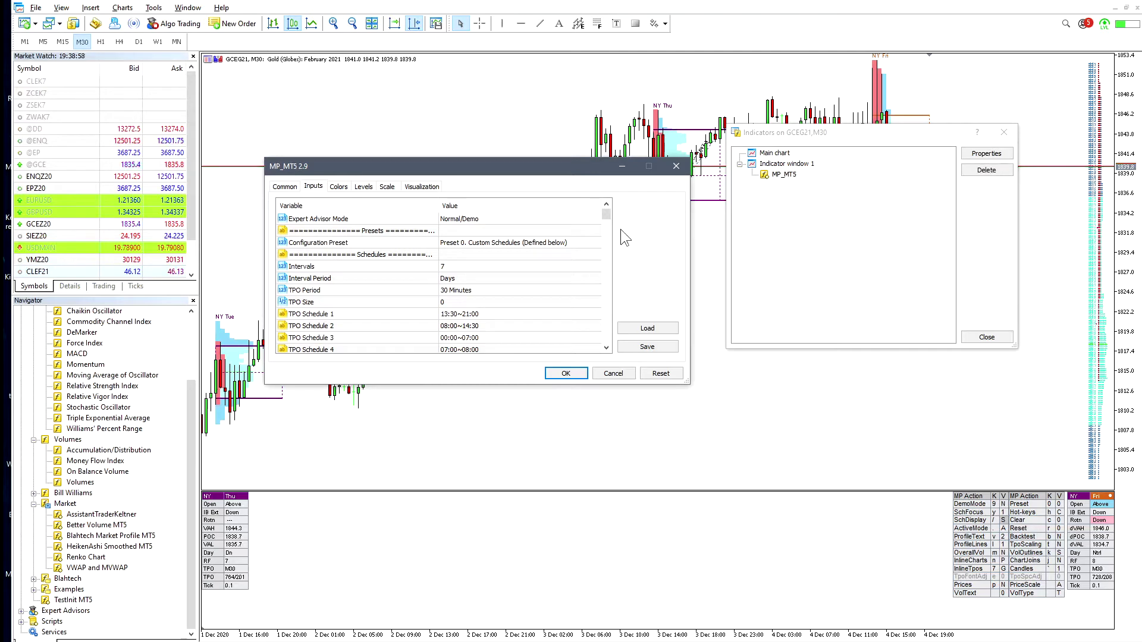
left_click(337, 305)
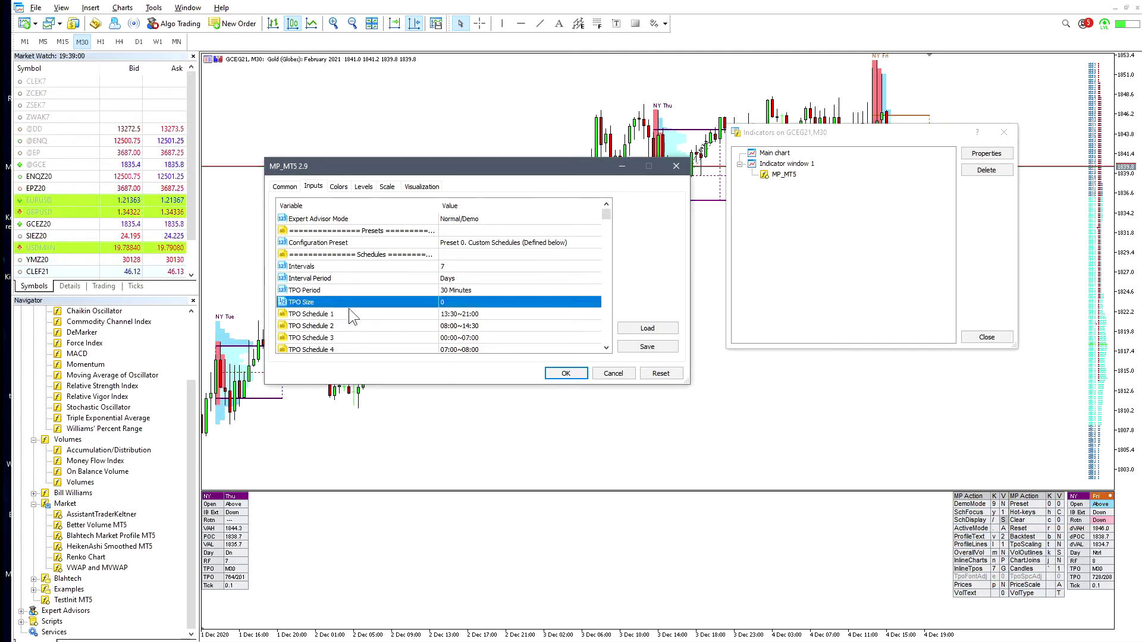
left_click(454, 301)
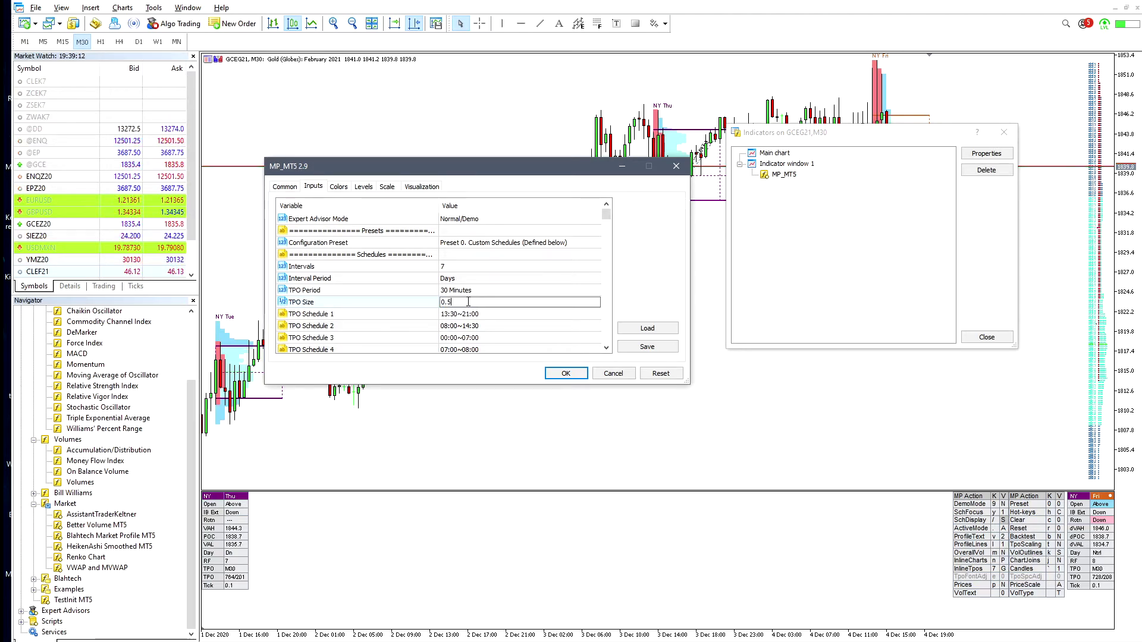
left_click(566, 373)
left_click(987, 337)
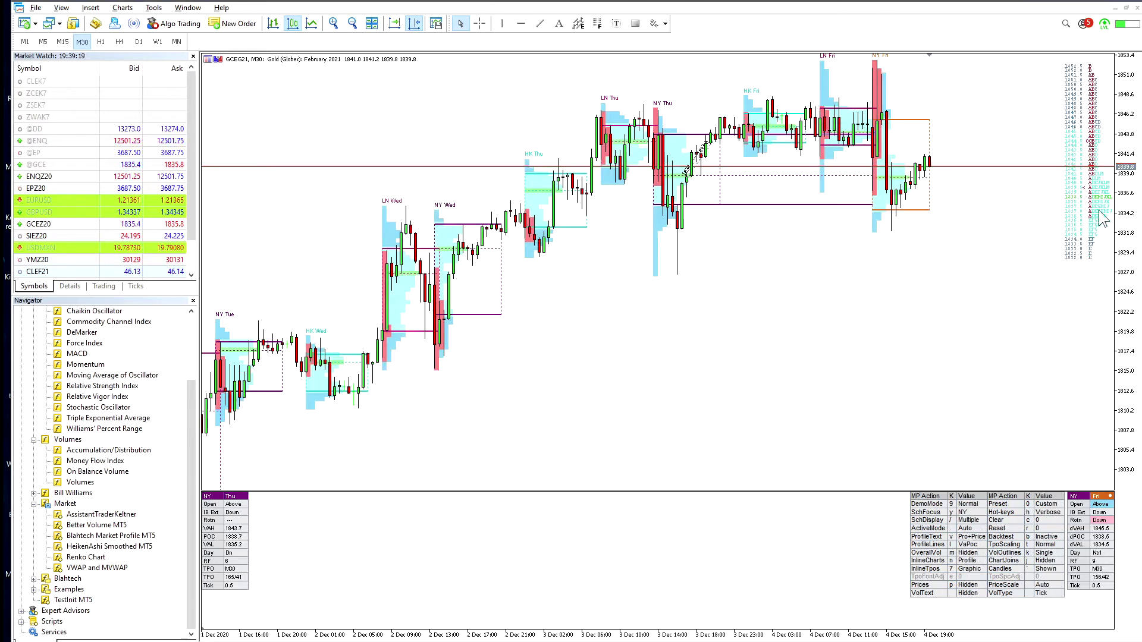
Cycle the profile's TPO scaling through Medium, Large and XLarge and return it to Normal.
key("t")
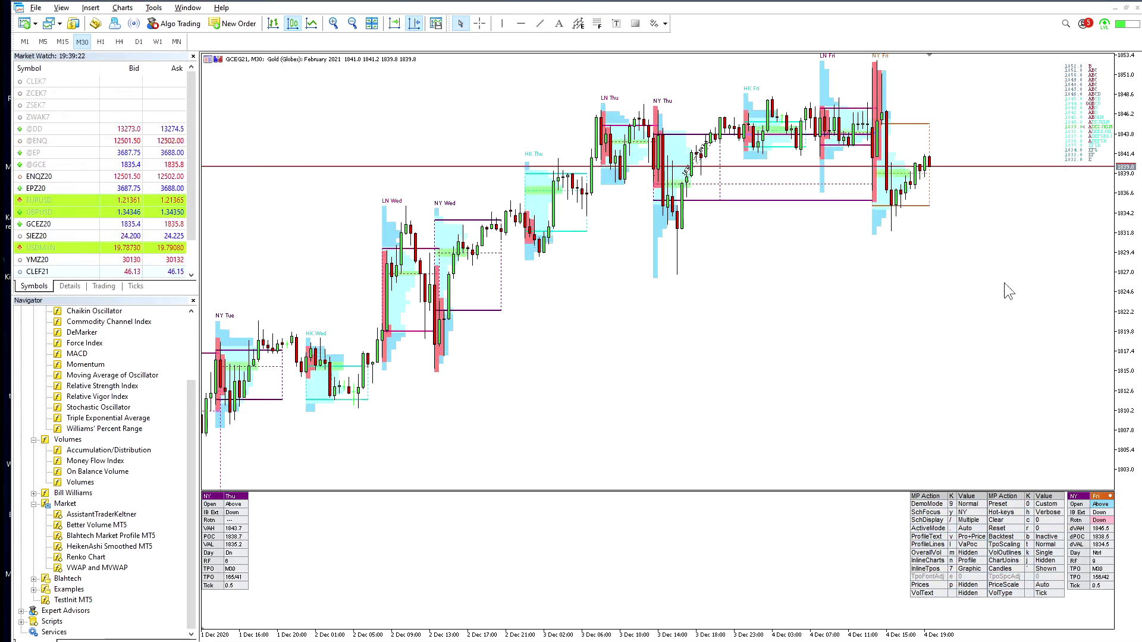
key("t")
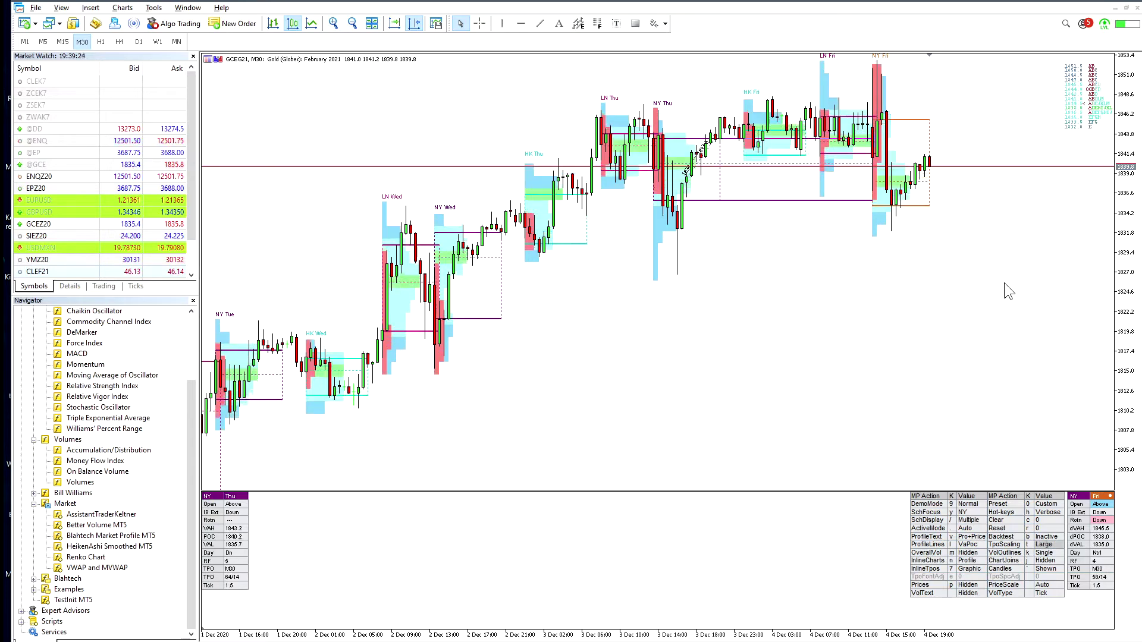
key("t")
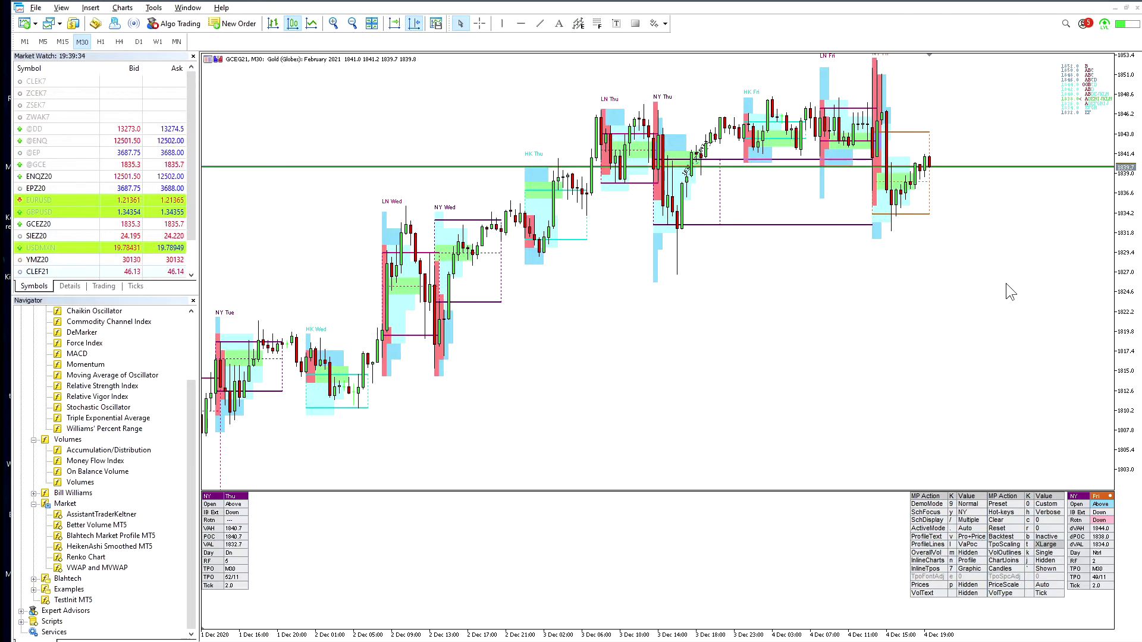
key("t")
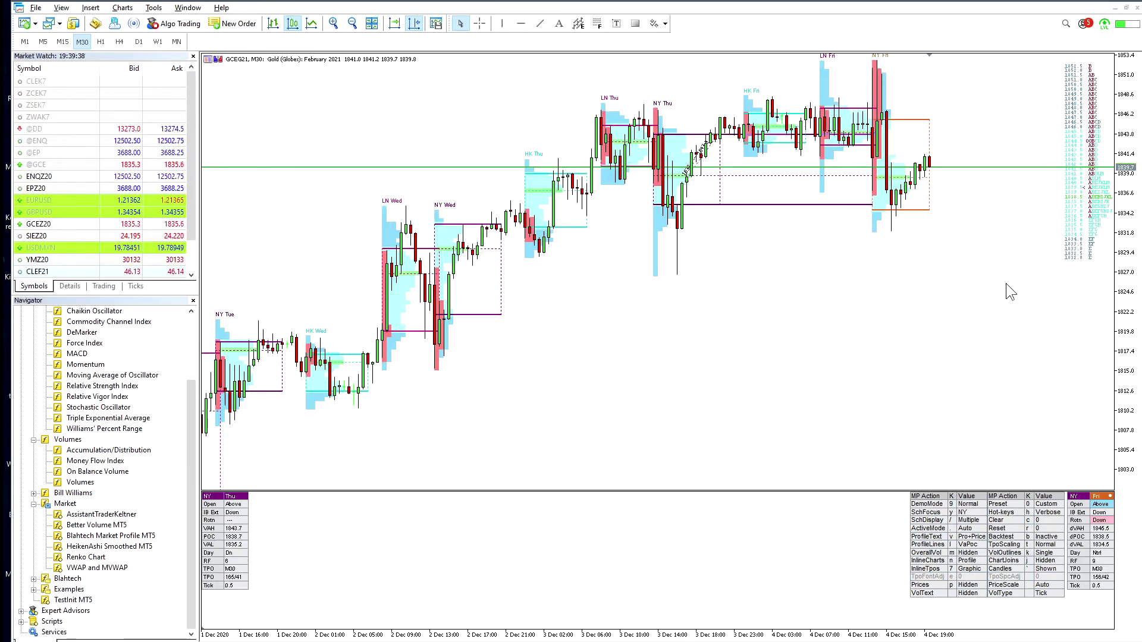
Reopen the MP_MT5 inputs from the indicator list and try TPO Size values of 1 and 3.
right_click(795, 326)
left_click(827, 357)
double_click(784, 174)
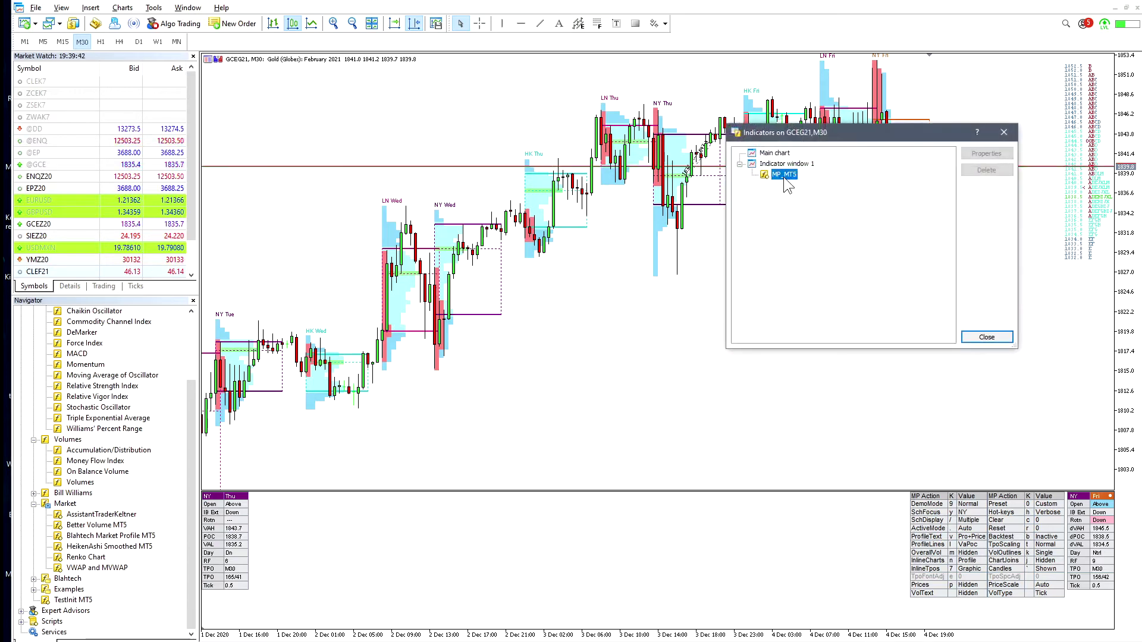
left_click(463, 302)
left_click(463, 302)
type("1")
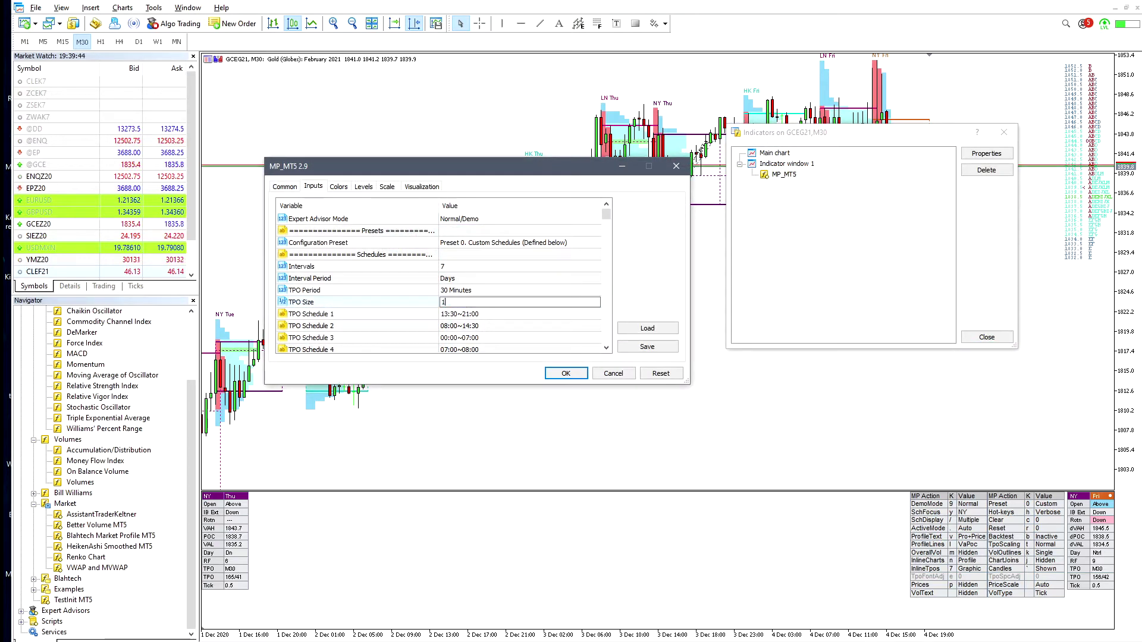
key("Return")
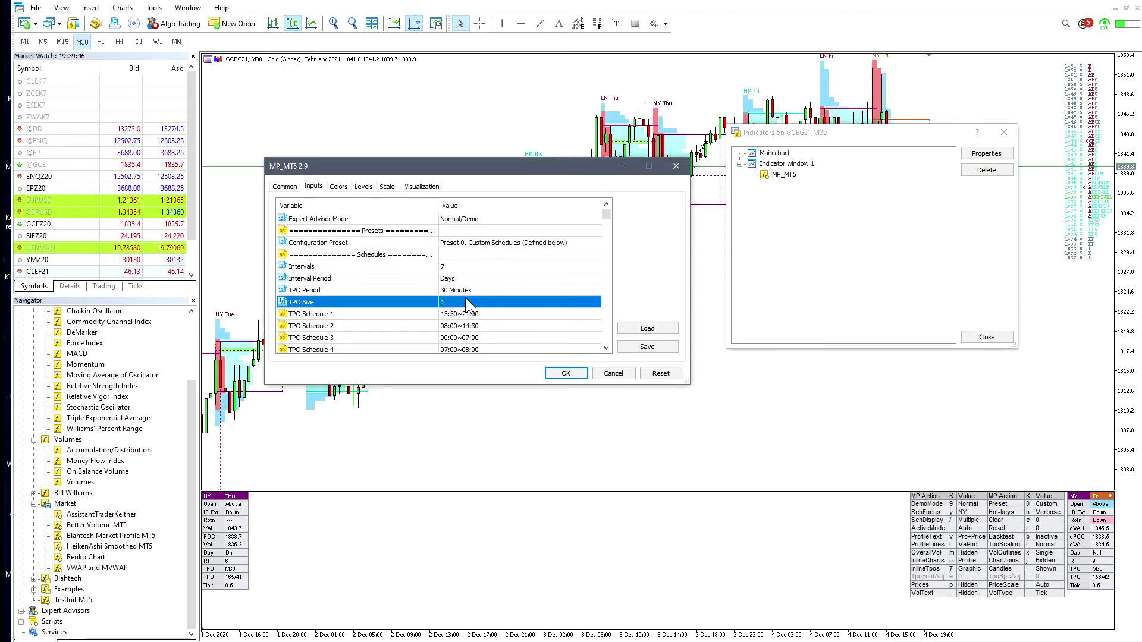
left_click(465, 301)
type("3")
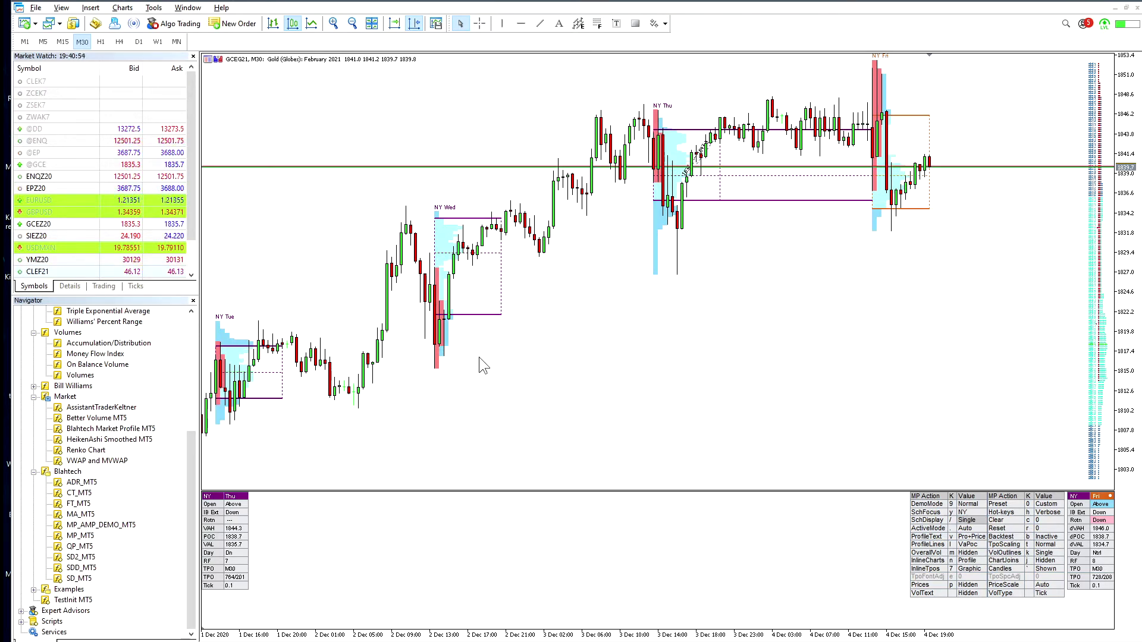
Add the Blahtech SD_MT5 supply and demand indicator to the main GCEG21 price chart with its default inputs.
left_click(77, 579)
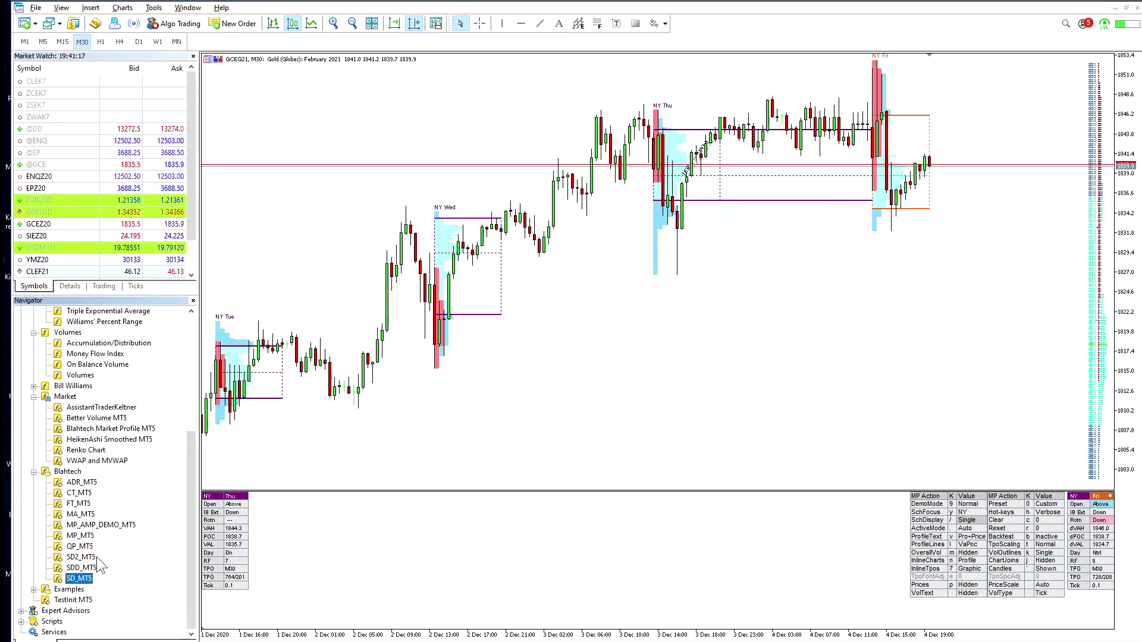
mouse_move(88, 583)
left_mouse_down()
mouse_move(518, 305)
mouse_move(403, 206)
mouse_move(564, 276)
left_mouse_up()
key("Return")
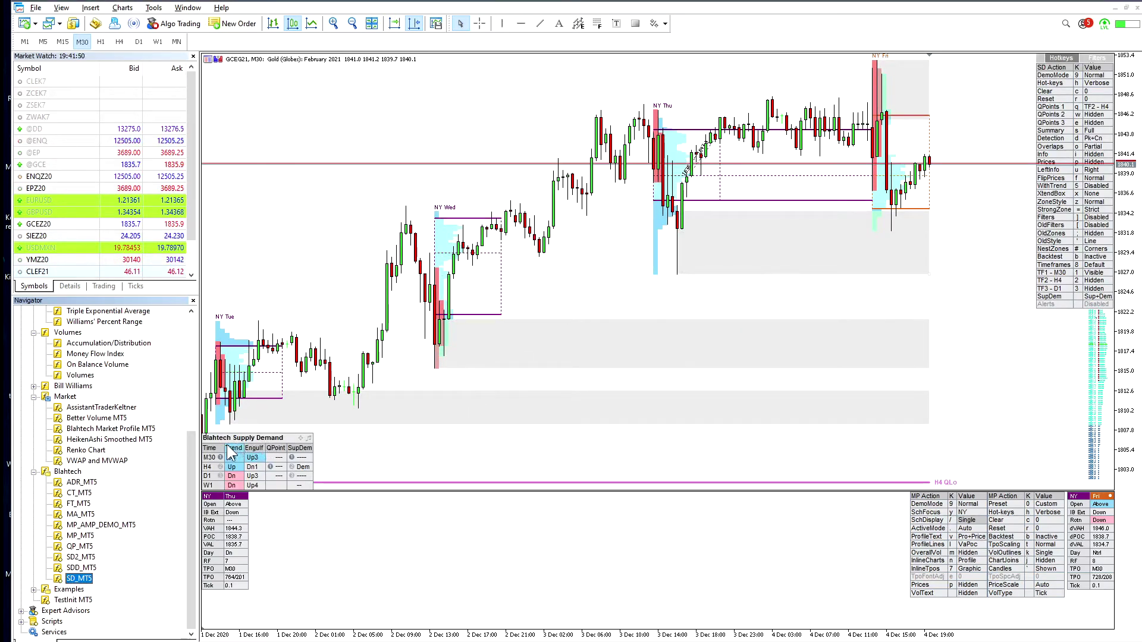
Cycle the hot-keys display until the hot-key tables of both indicators are hidden.
key("h")
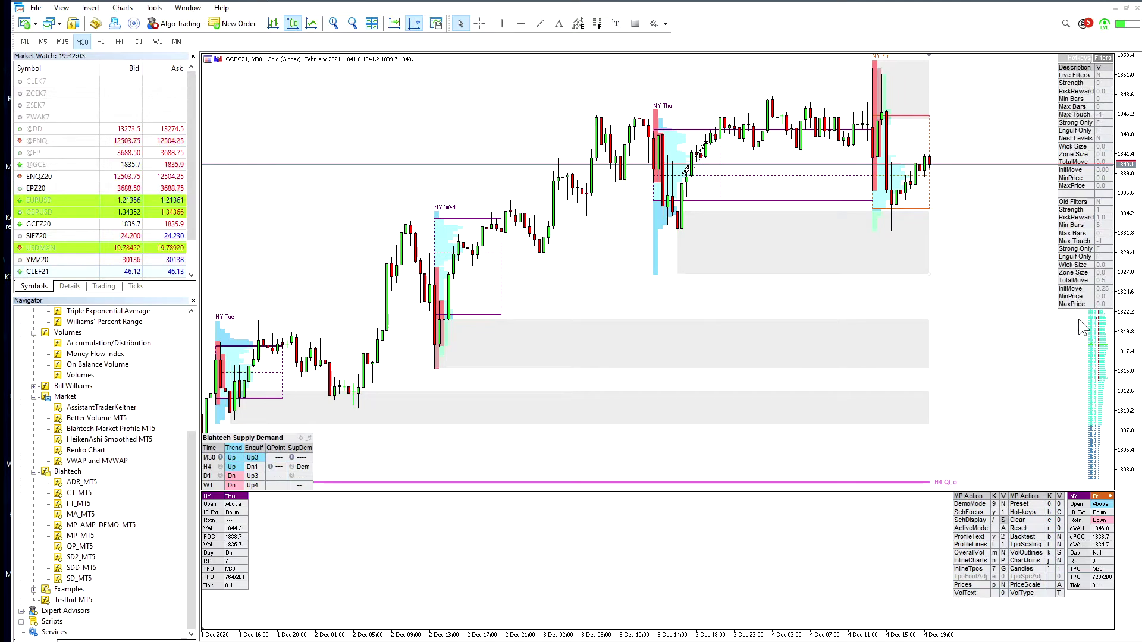
key("h")
key("h")
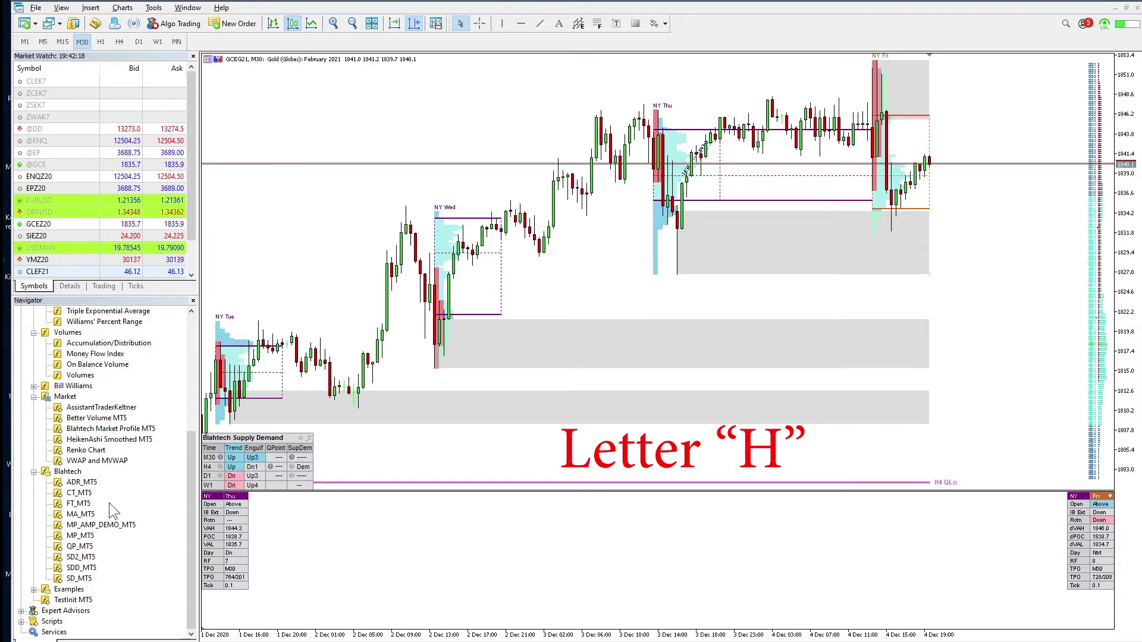
Add the Blahtech ADR_MT5 indicator to the subwindow below the price chart with its default inputs.
left_click(67, 483)
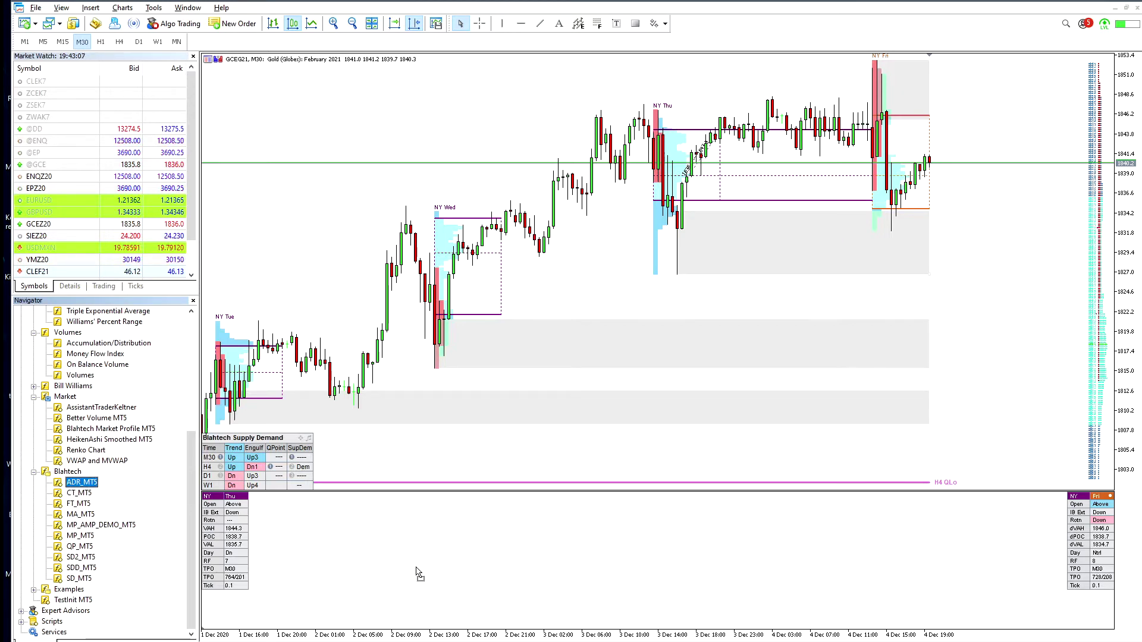
key("Return")
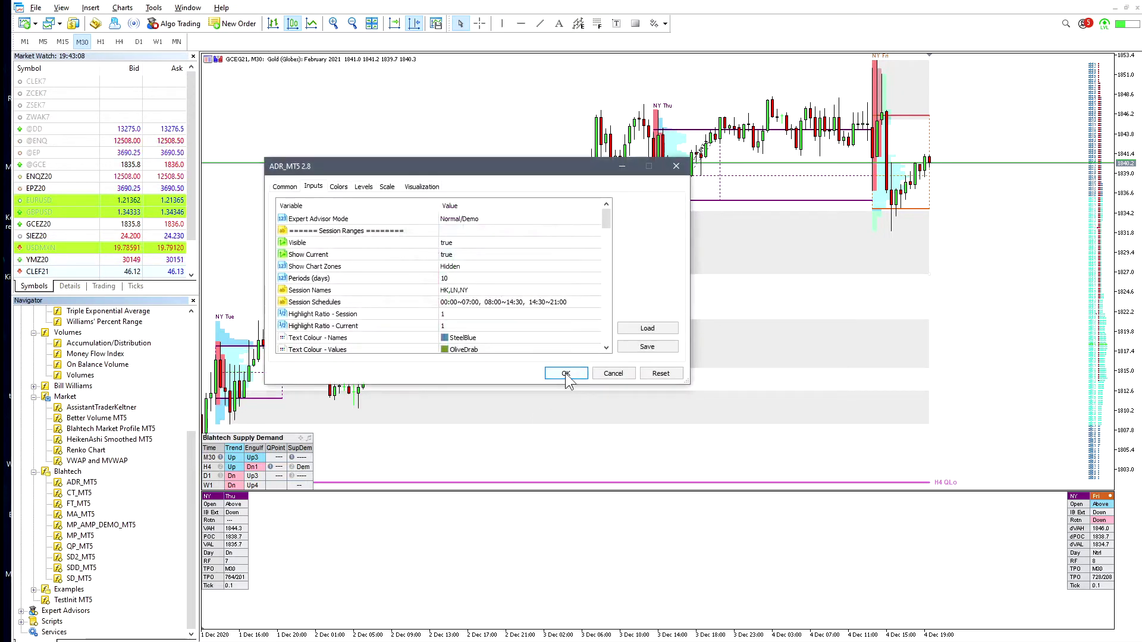
left_click(566, 373)
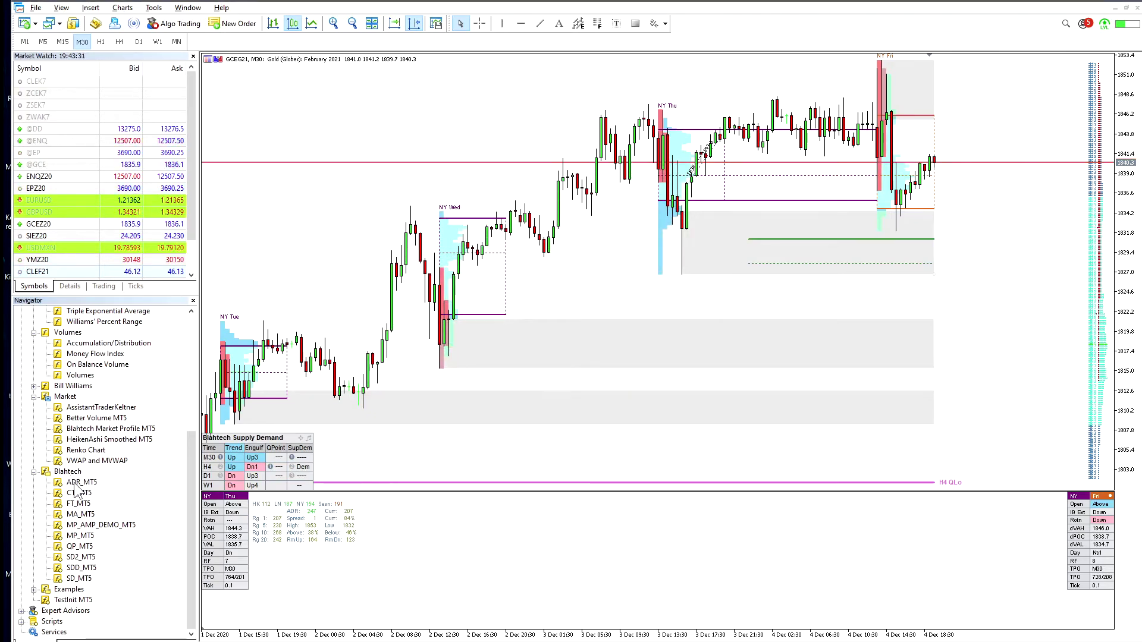
Delete ADR_MT5 from Indicator window 1 in the GCEG21 chart's indicator list.
right_click(442, 415)
left_click(483, 79)
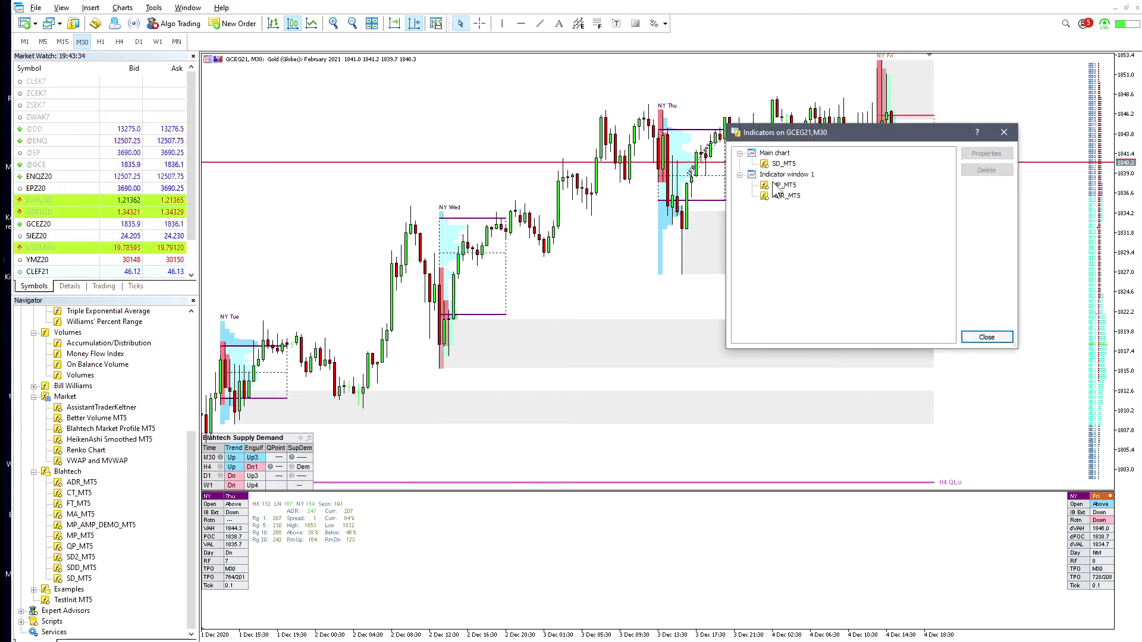
left_click(785, 203)
left_click(780, 152)
left_click(982, 333)
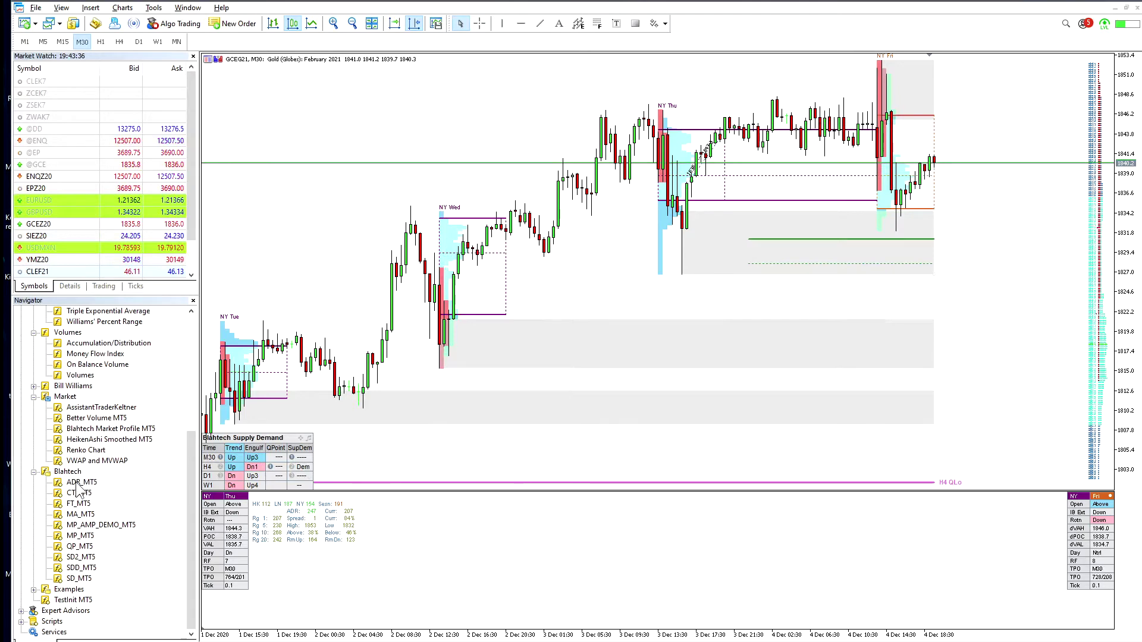
Try adding ADR_MT5 onto the main price chart, and delete it from Indicator window 2 in the indicator list.
left_click_drag(79, 483, 354, 252)
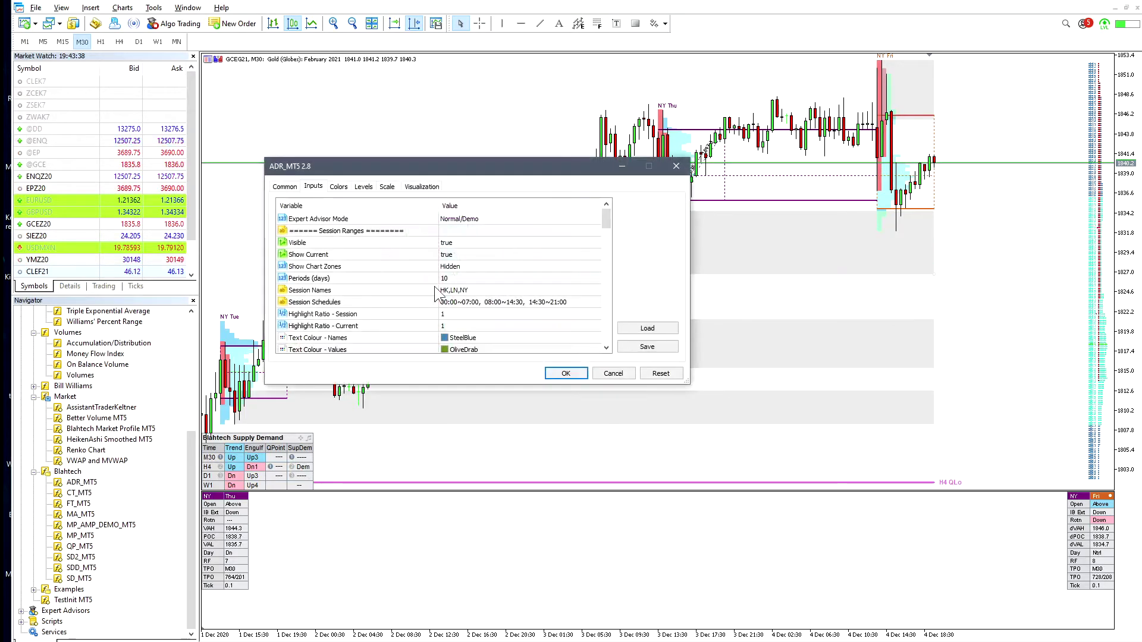
left_click(566, 375)
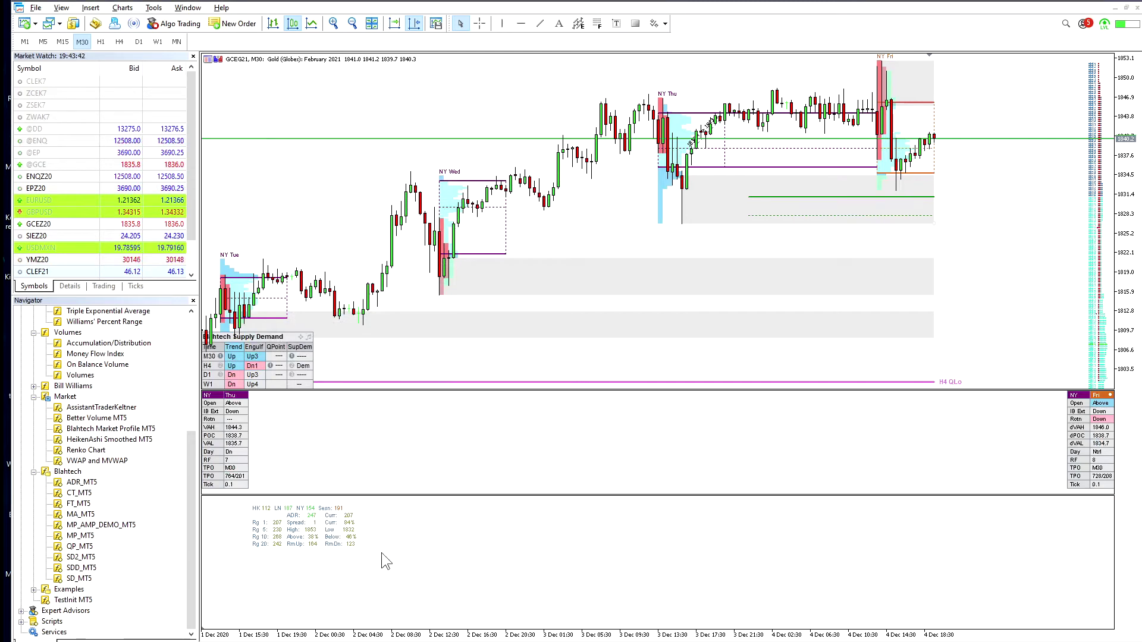
right_click(576, 241)
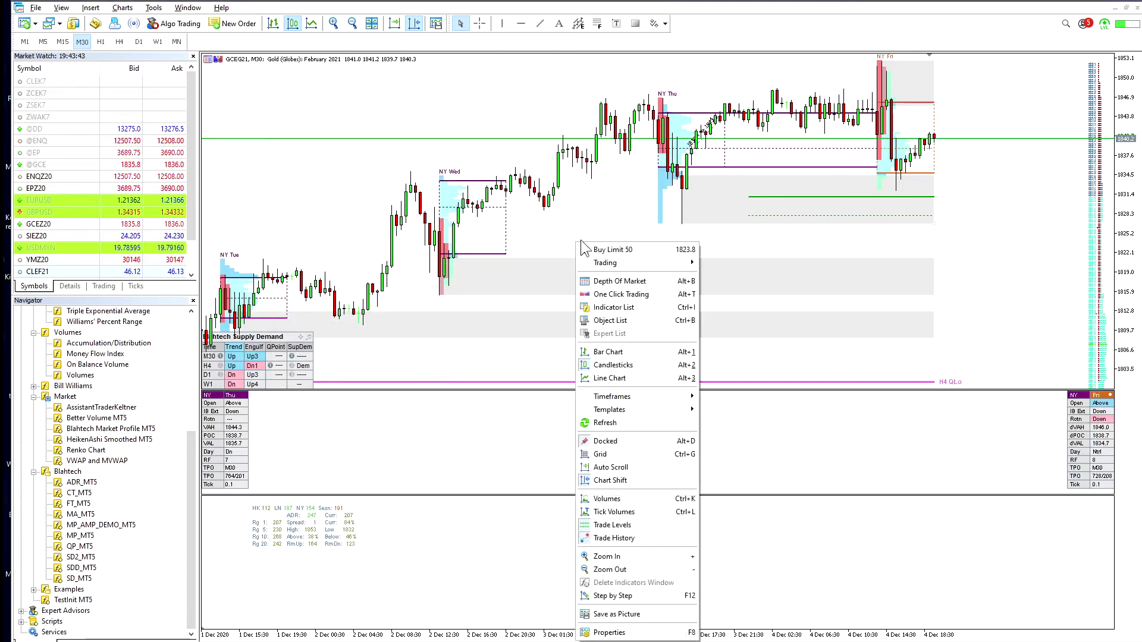
left_click(610, 307)
left_click(781, 176)
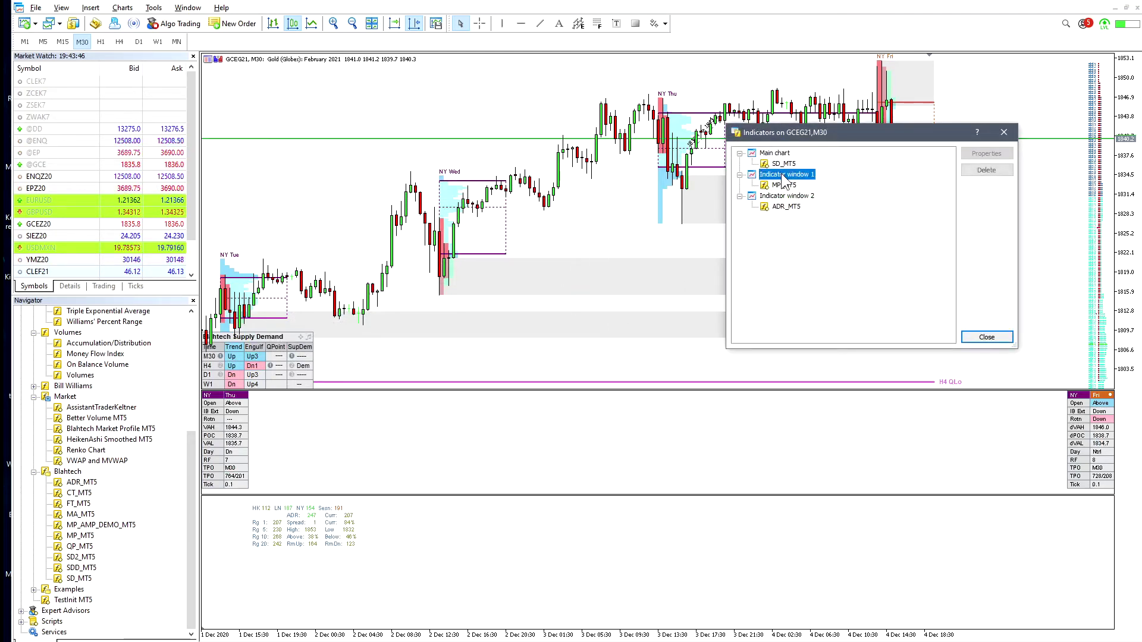
left_click(785, 196)
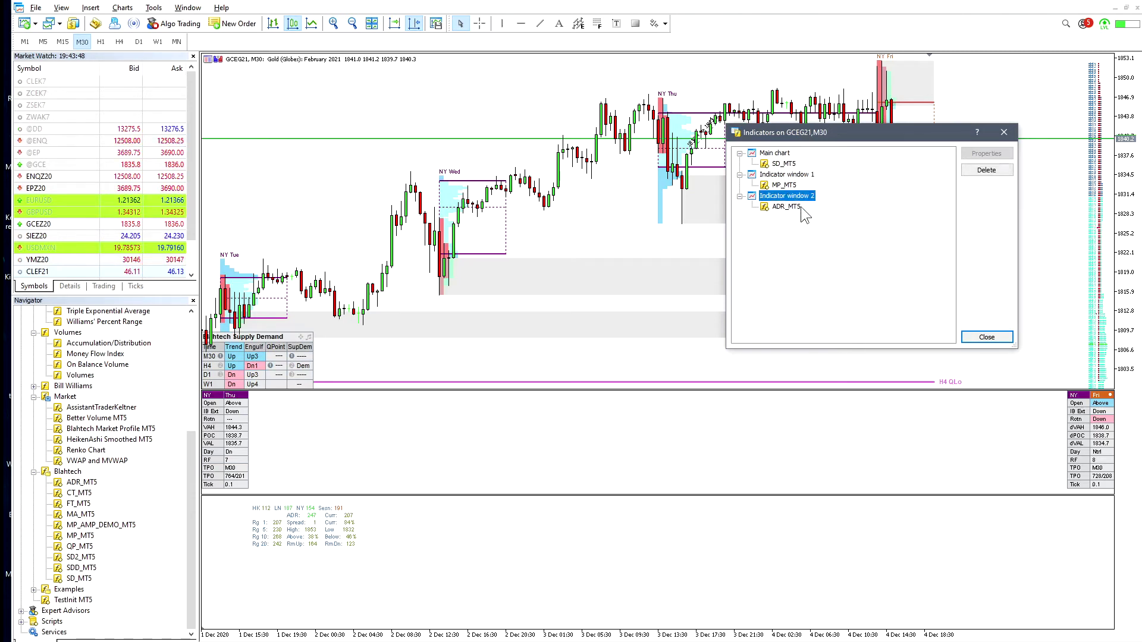
left_click(793, 208)
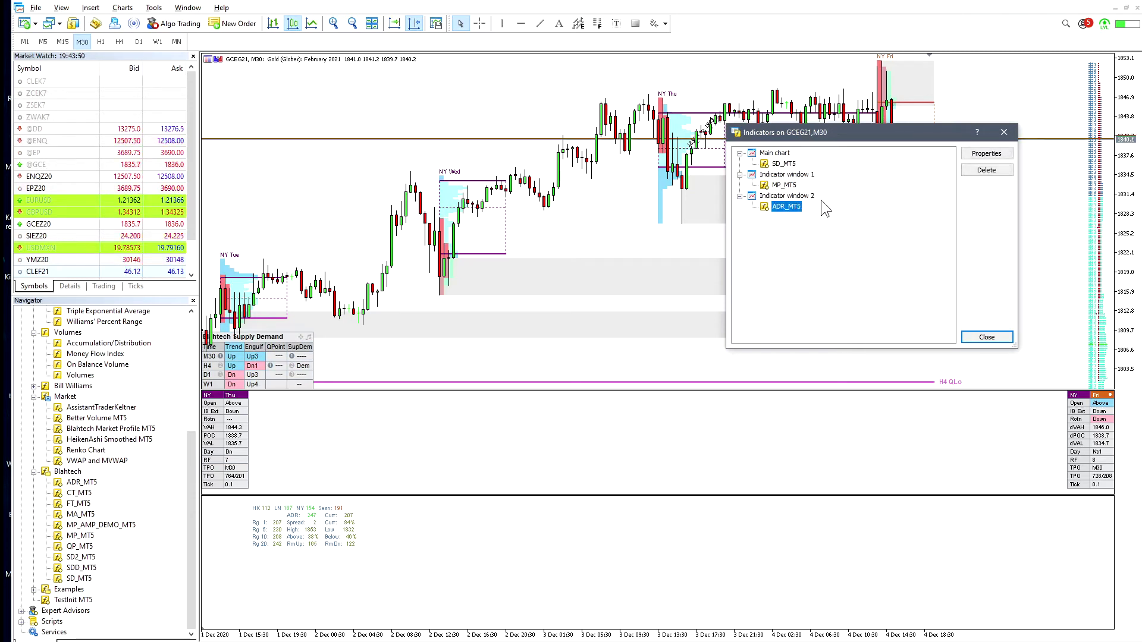
left_click(981, 170)
left_click(986, 337)
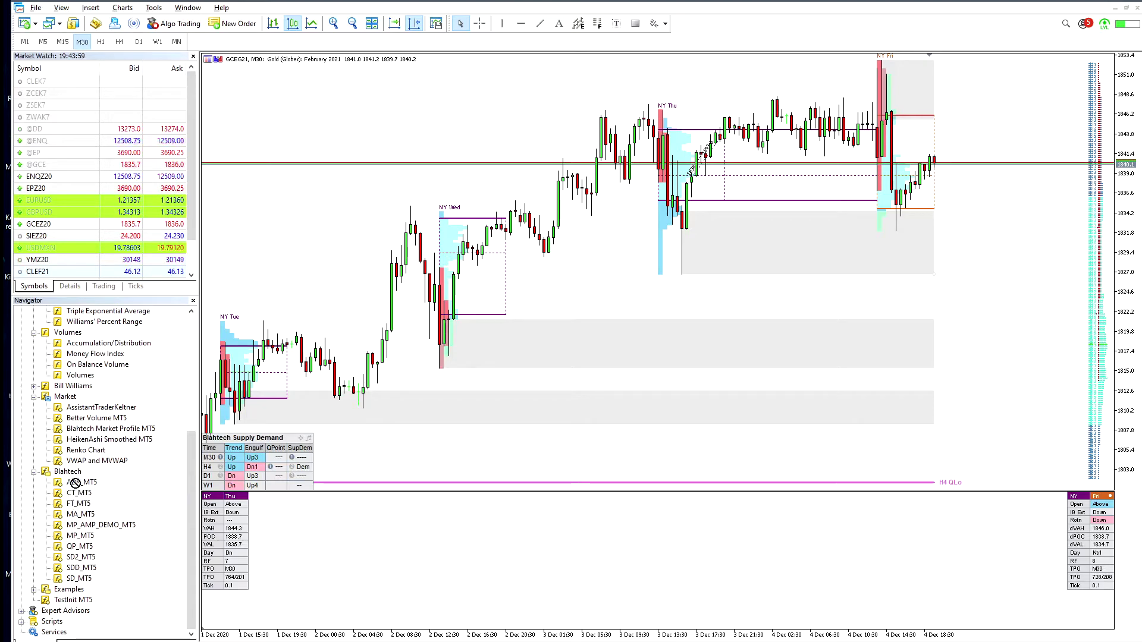
Place ADR_MT5 in the existing Market Profile subwindow, keeping its default inputs.
left_click_drag(73, 483, 378, 568)
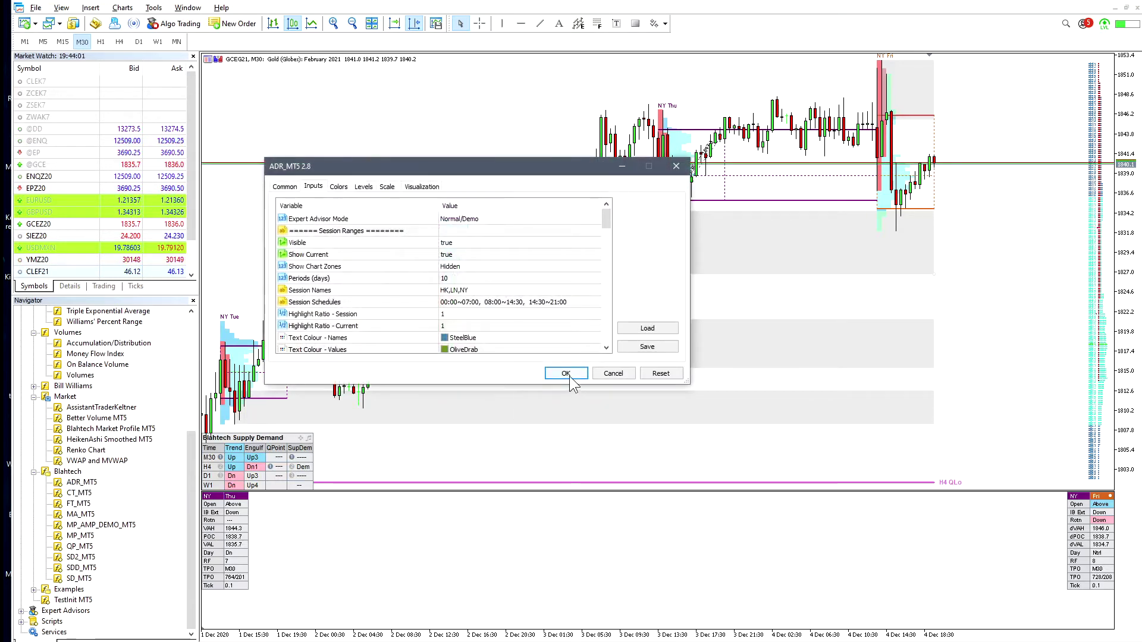
left_click(569, 376)
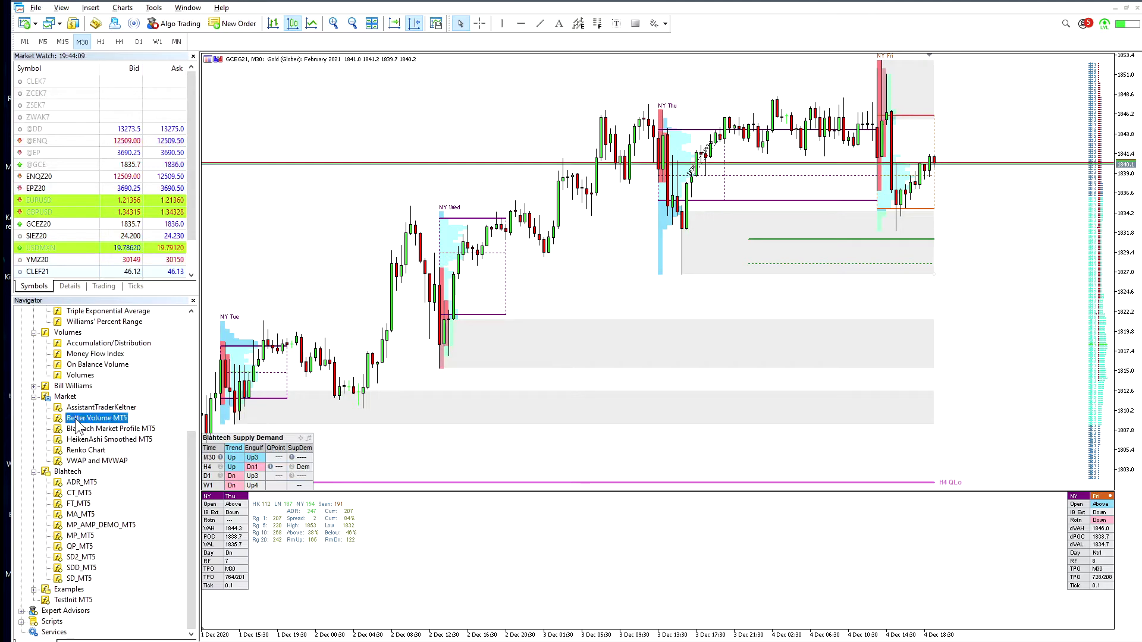
Add Better Volume MT5 and Blahtech FT_MT5 to the existing subwindow below the price chart, keeping their default inputs.
left_click_drag(350, 504, 445, 534)
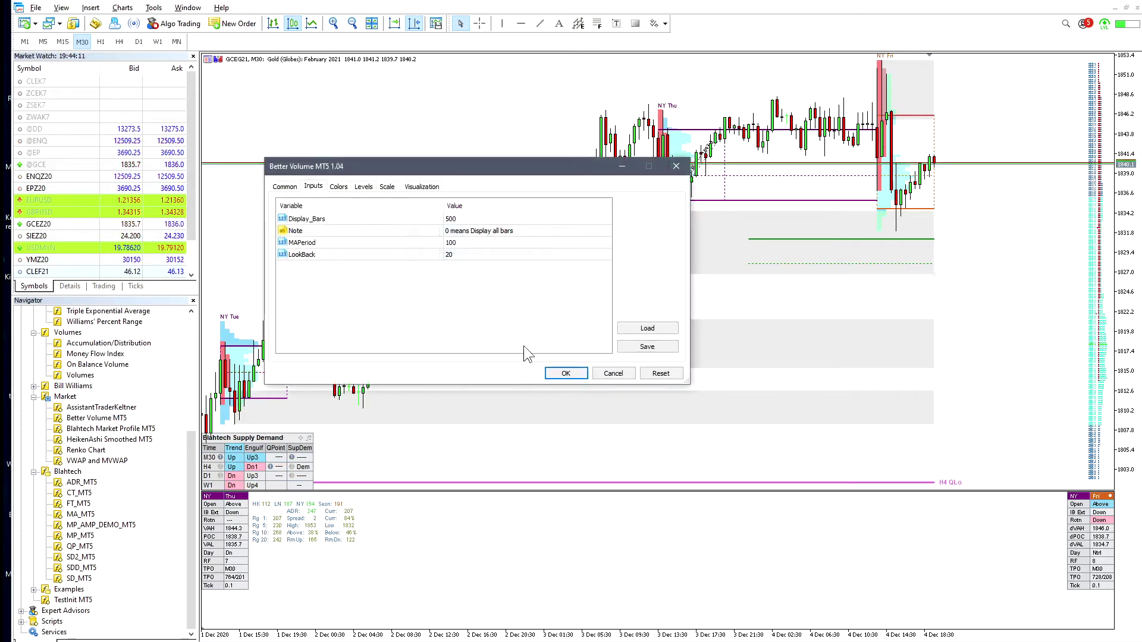
left_click(564, 371)
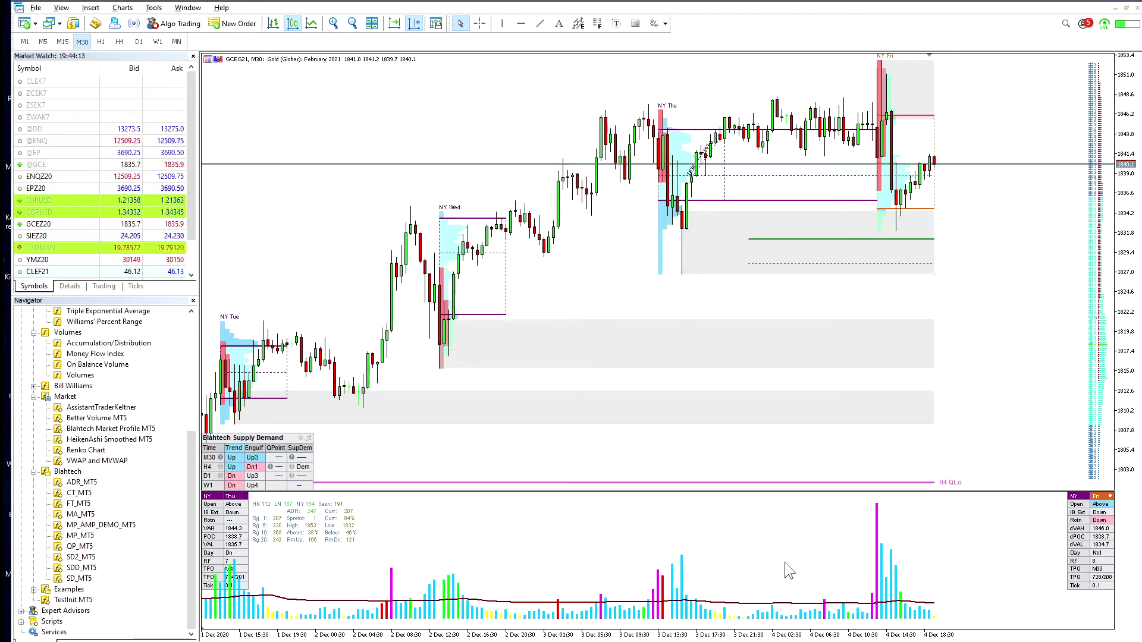
left_click(72, 505)
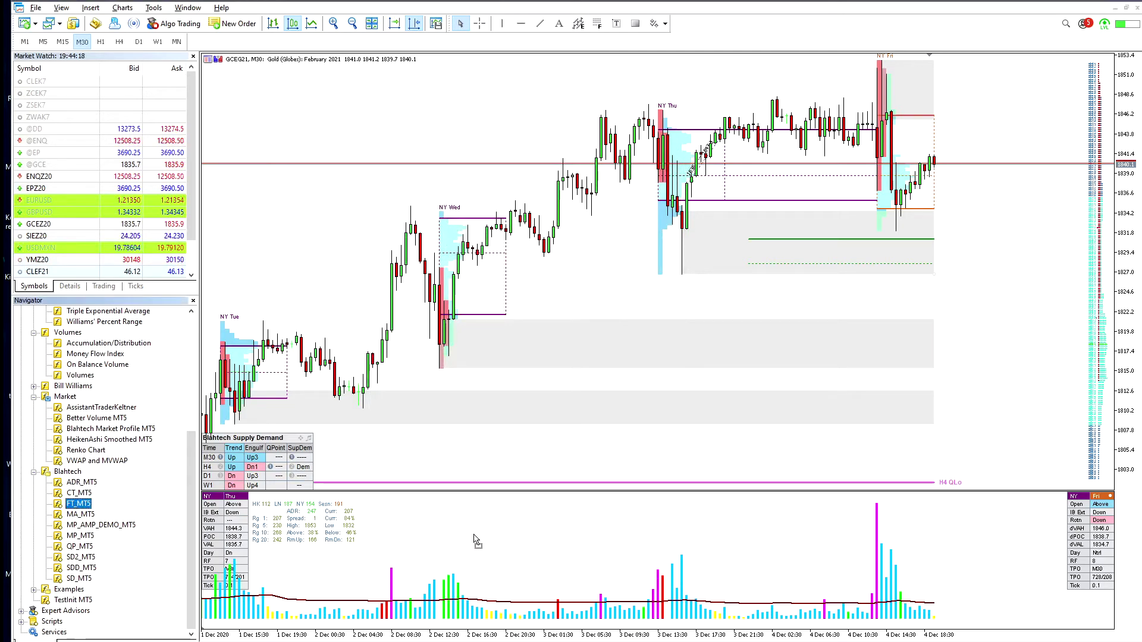
left_click_drag(475, 540, 482, 534)
left_click(564, 372)
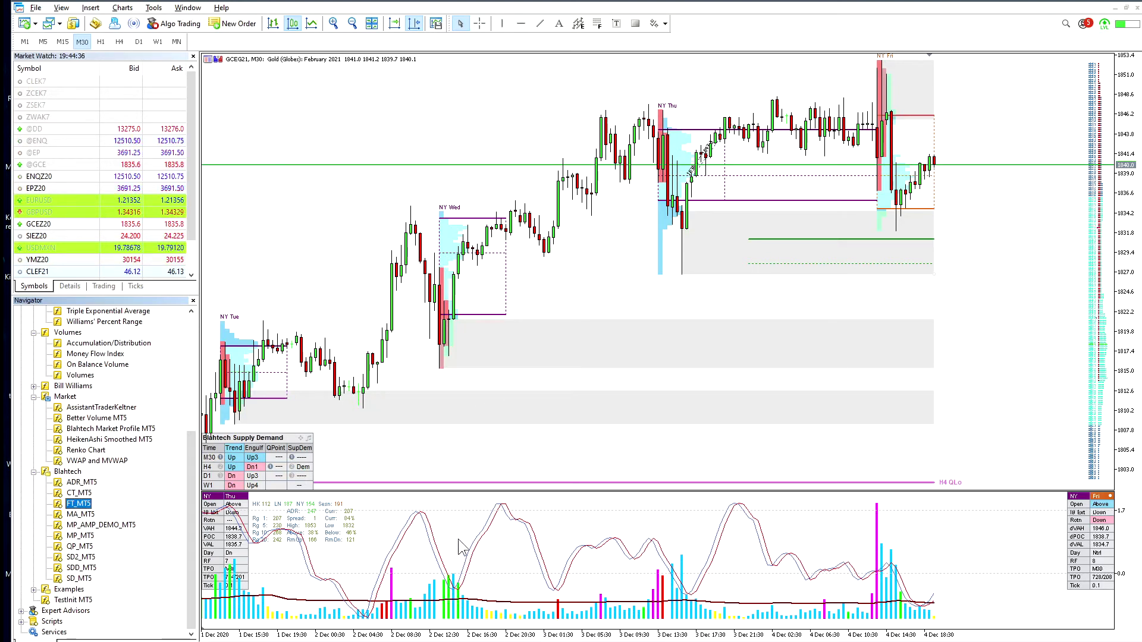
left_click(456, 446)
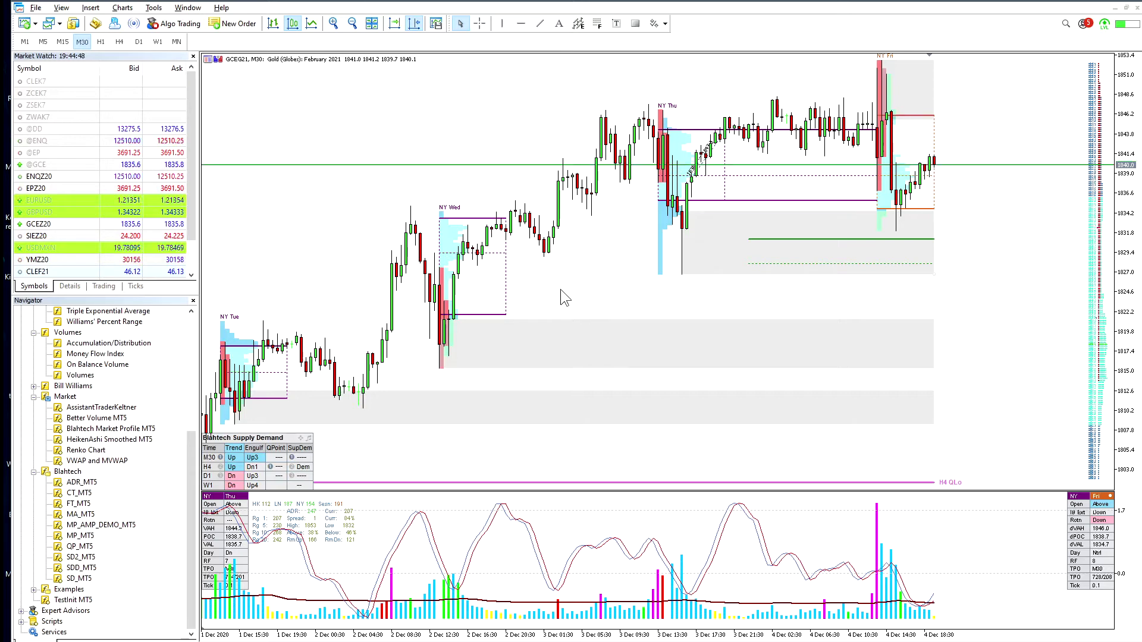
left_click_drag(560, 289, 549, 292)
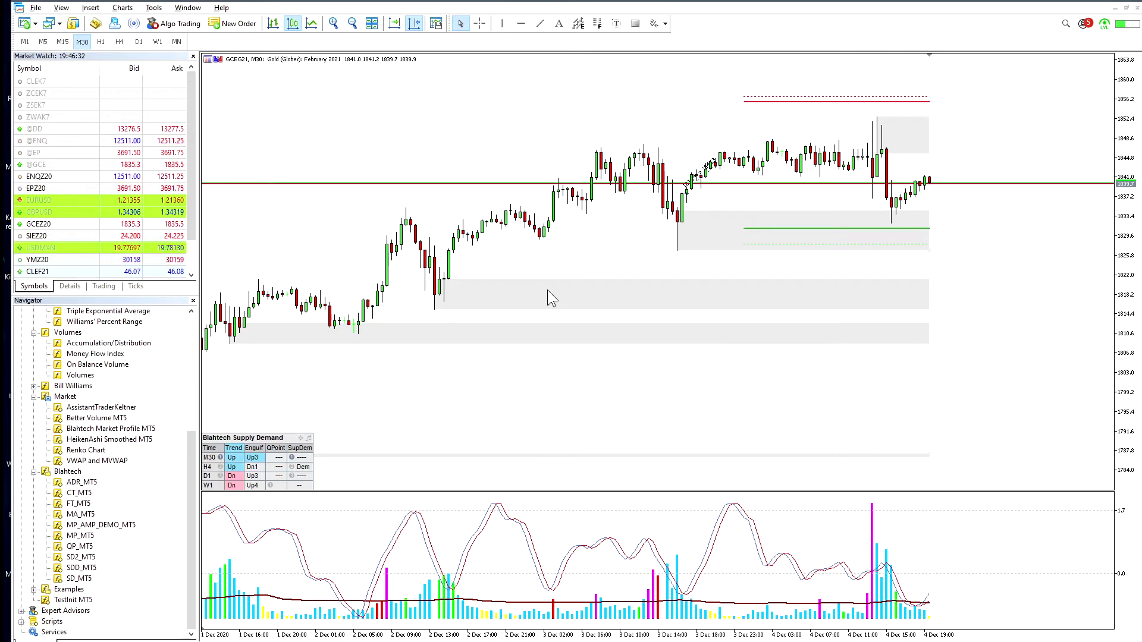
Add the Blahtech MP_MT5 indicator to the GCEG21 price chart with its default inputs.
left_click(72, 537)
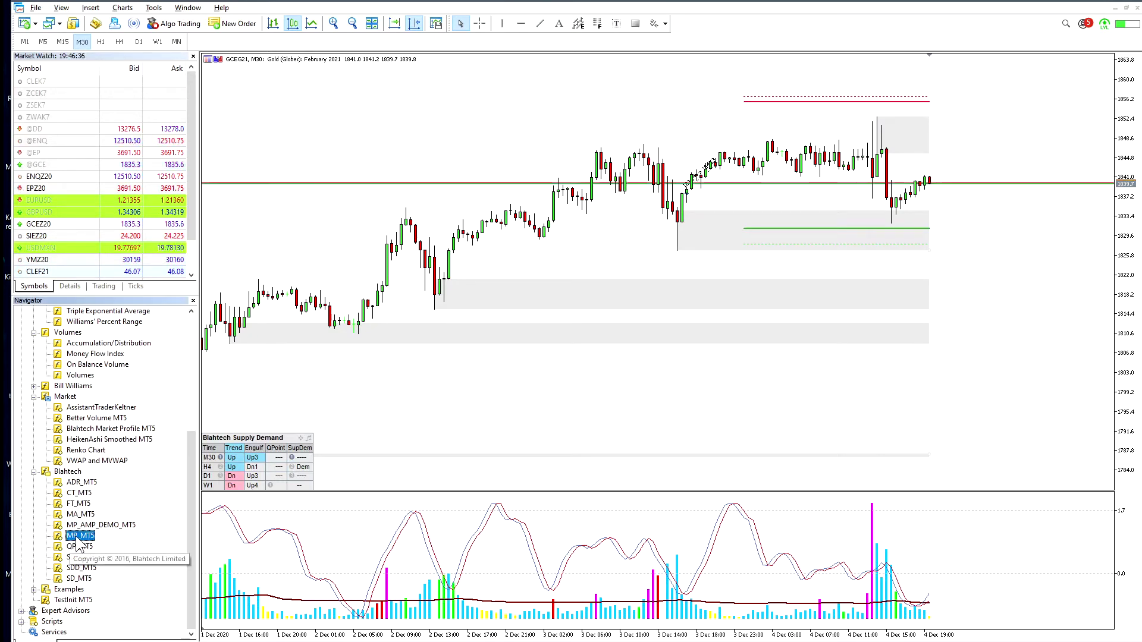
left_click_drag(226, 480, 547, 392)
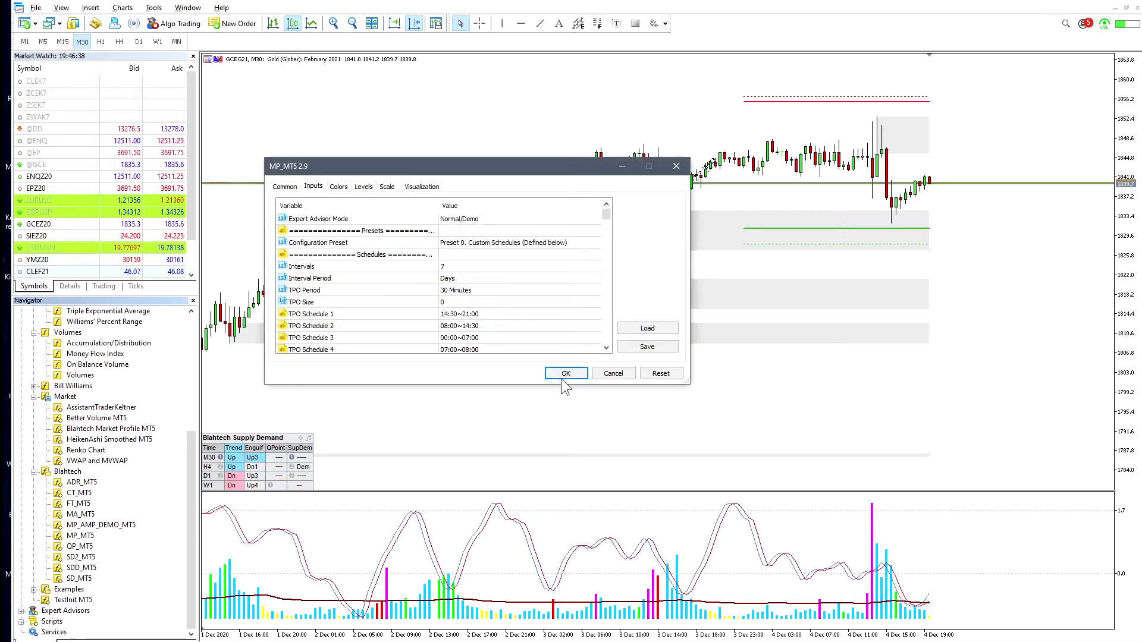
left_click(566, 376)
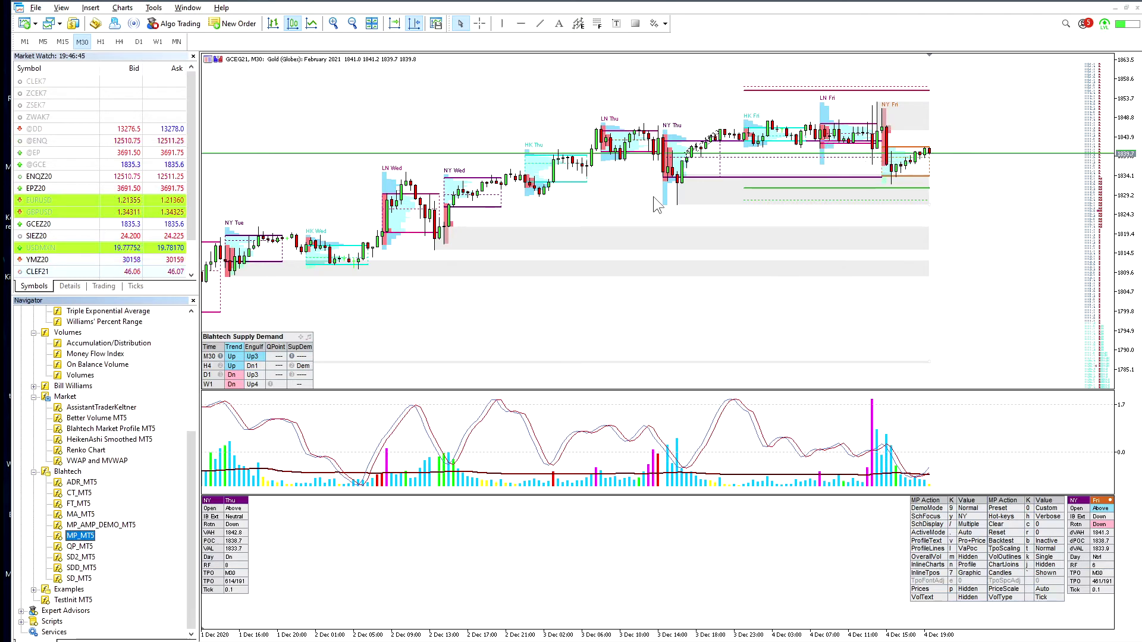
Set the Market Profile's schedule display to Single and cycle its inline charts to Hidden.
left_click(809, 231)
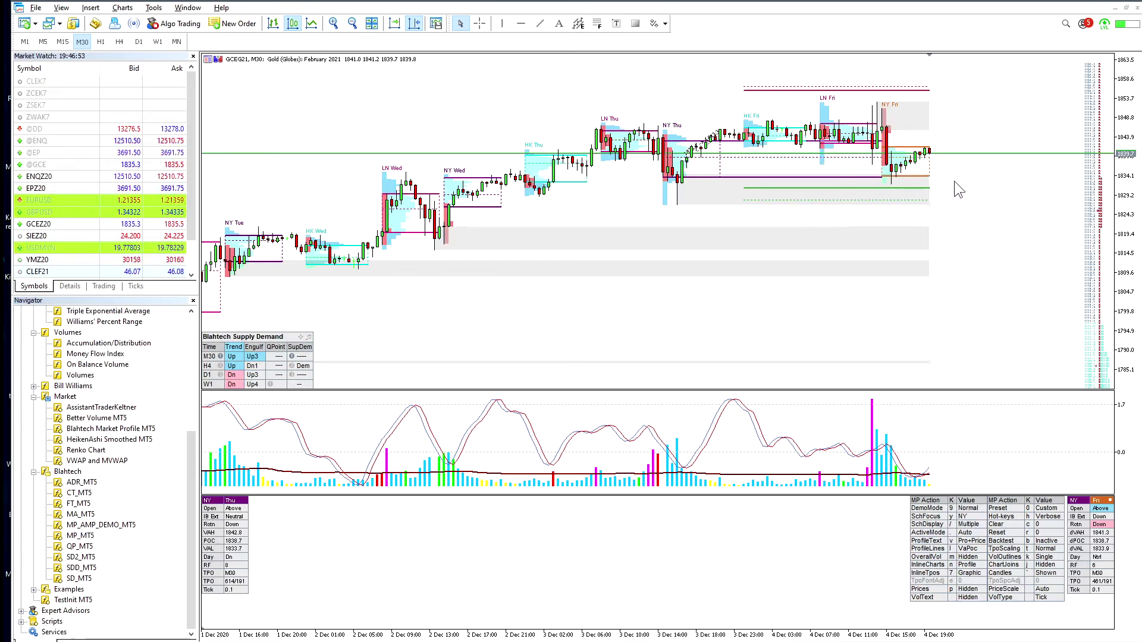
key("slash")
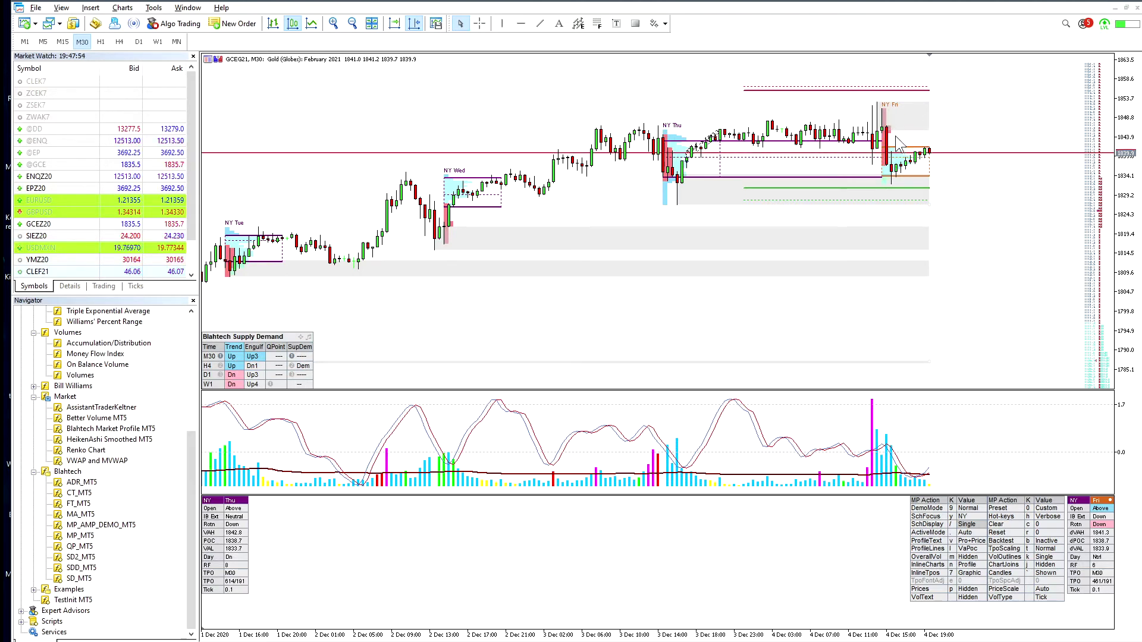
middle_click(886, 165)
left_click_drag(886, 165, 894, 179)
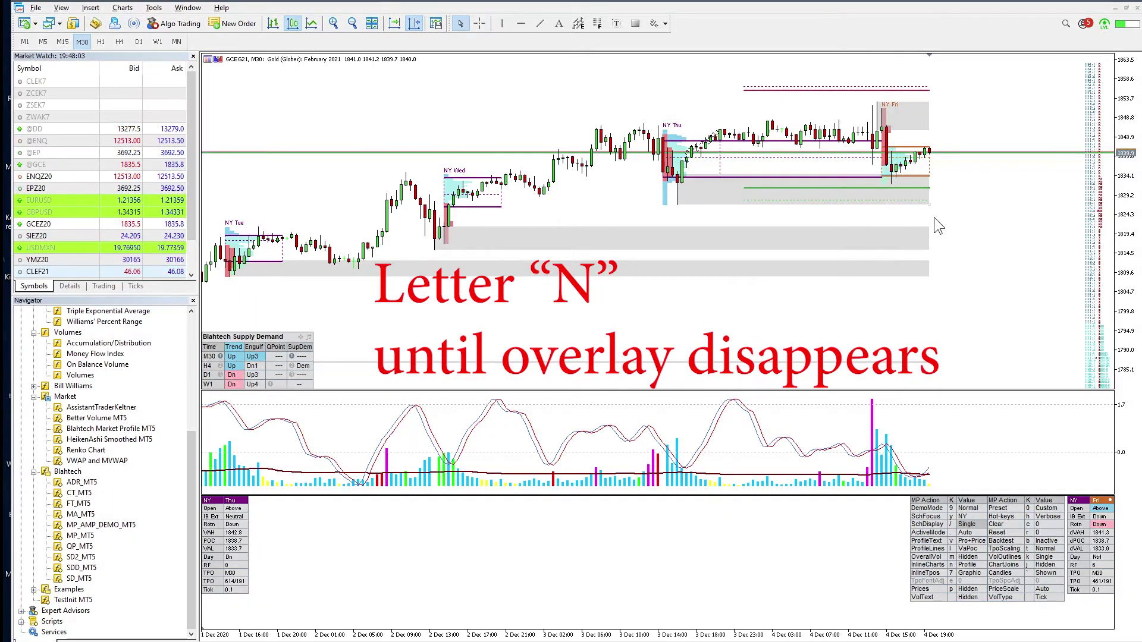
key("n")
key("n")
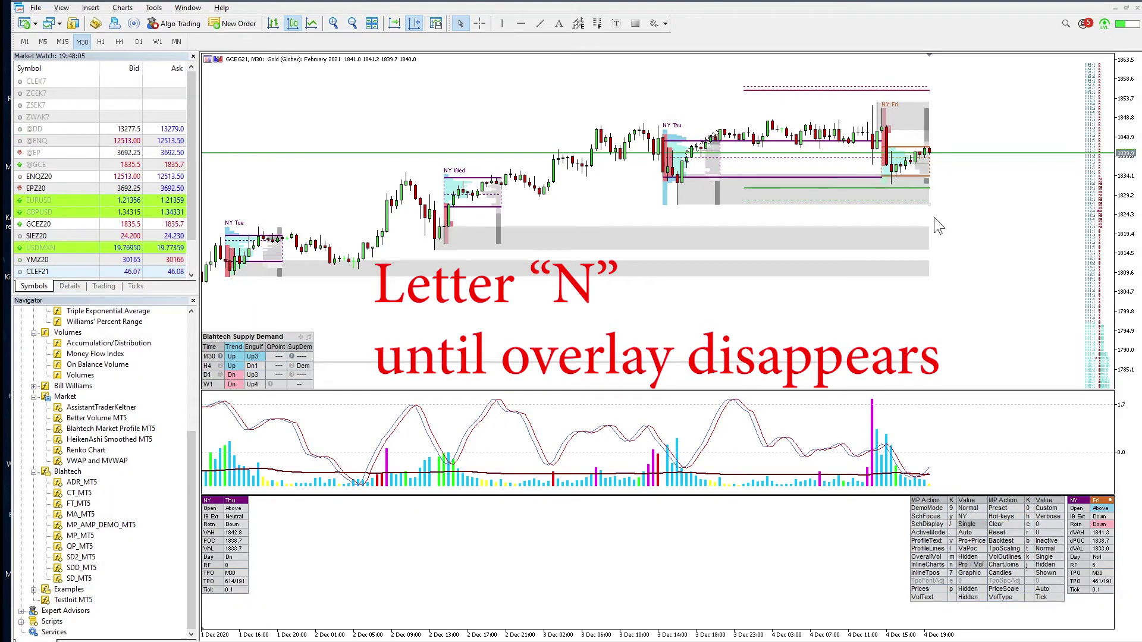
key("n")
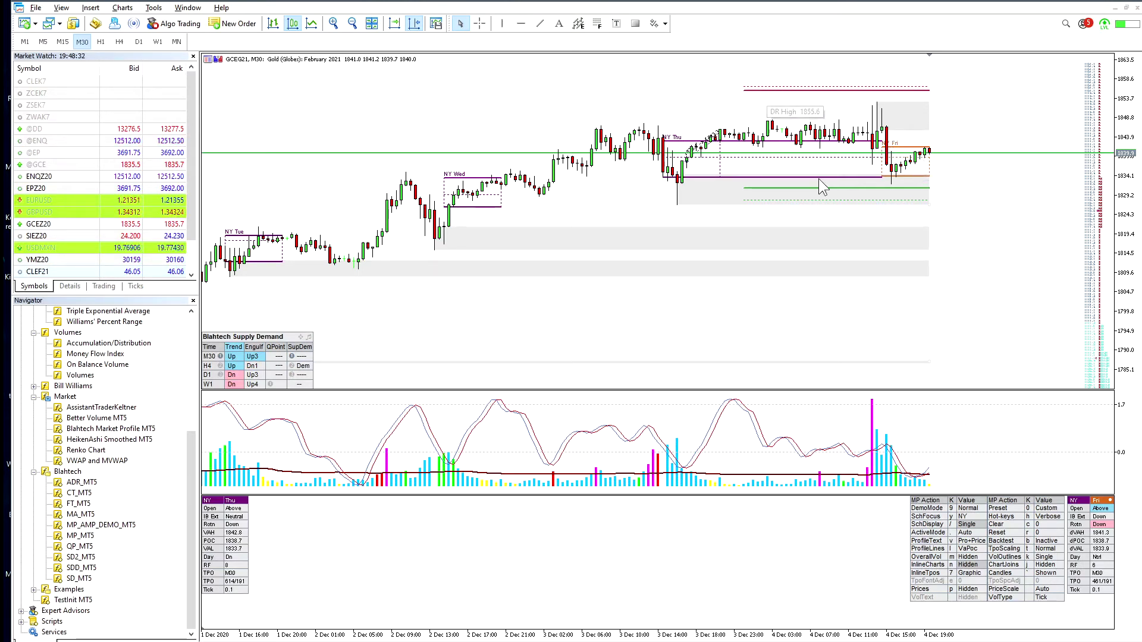
Backtest the Blahtech indicators at several earlier bars on the price chart, and return to the latest bars with backtesting inactive.
left_click(562, 192)
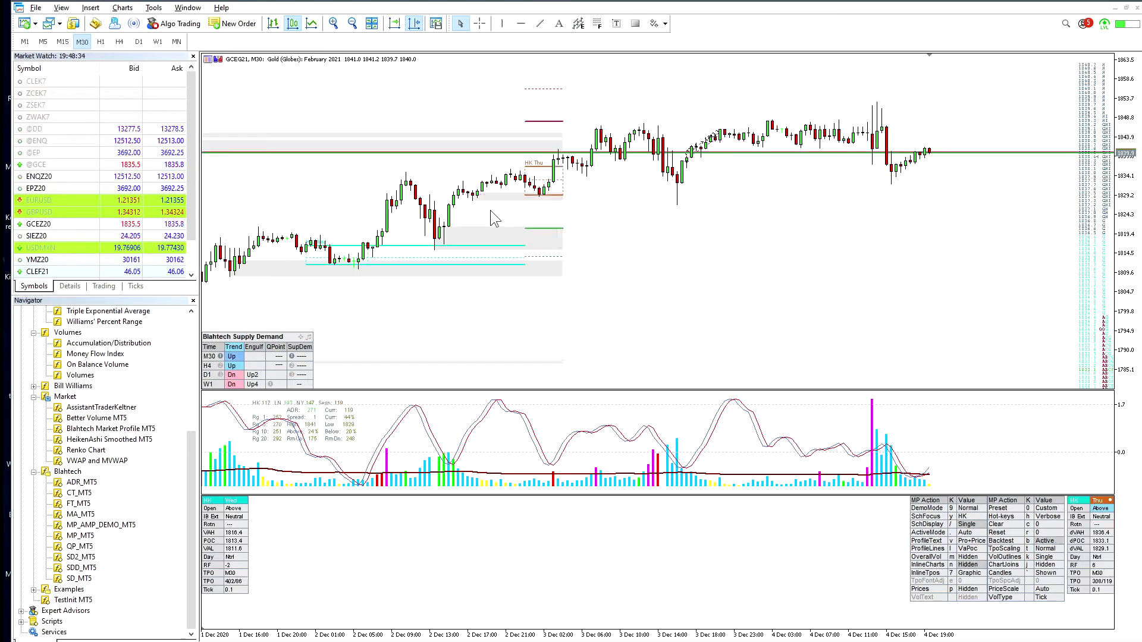
scroll(464, 220, "up", 5)
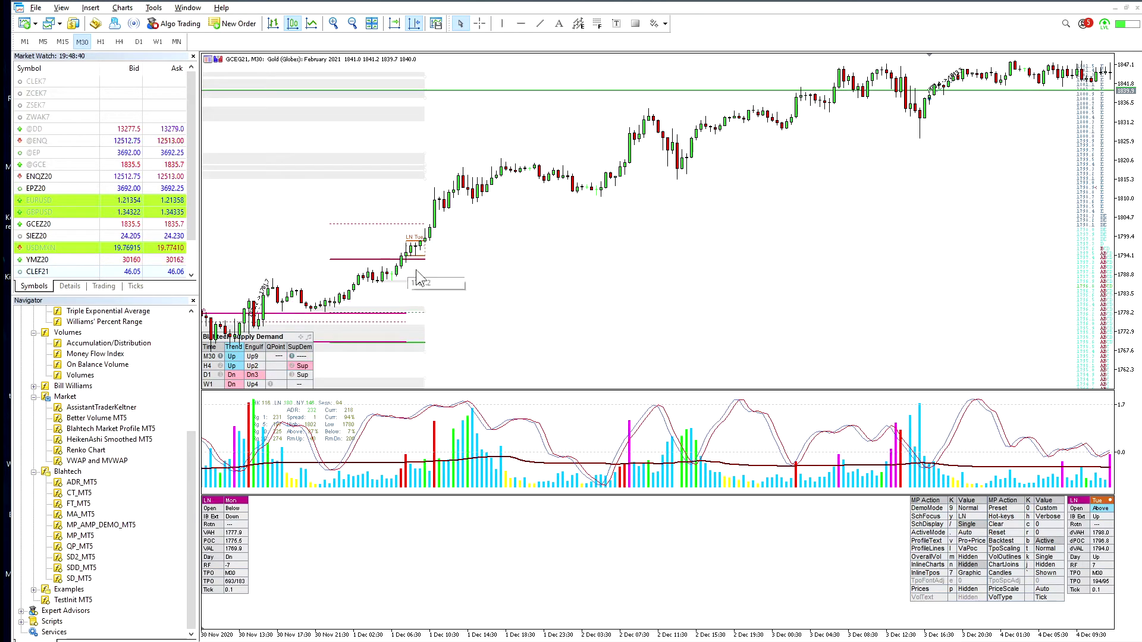
left_click(440, 218)
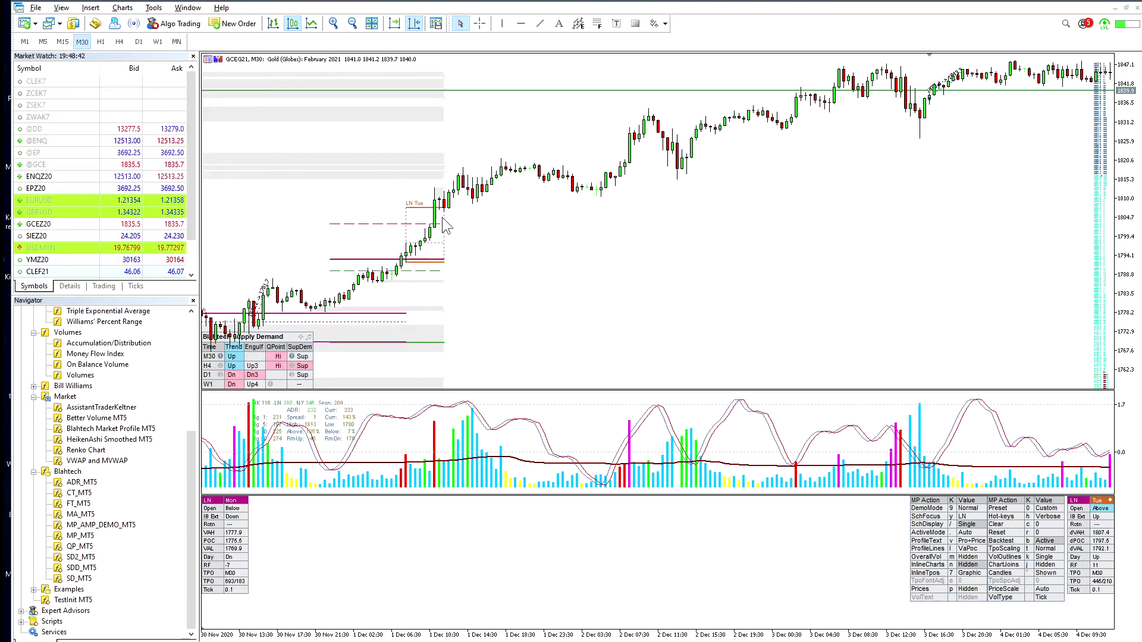
left_click(494, 203)
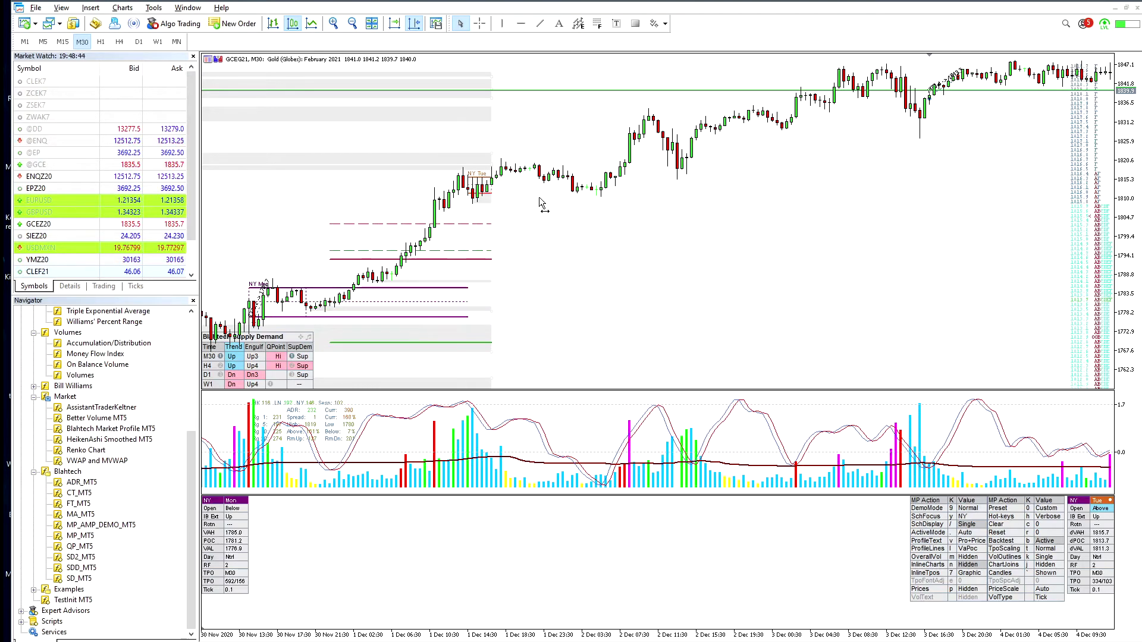
left_click(666, 205)
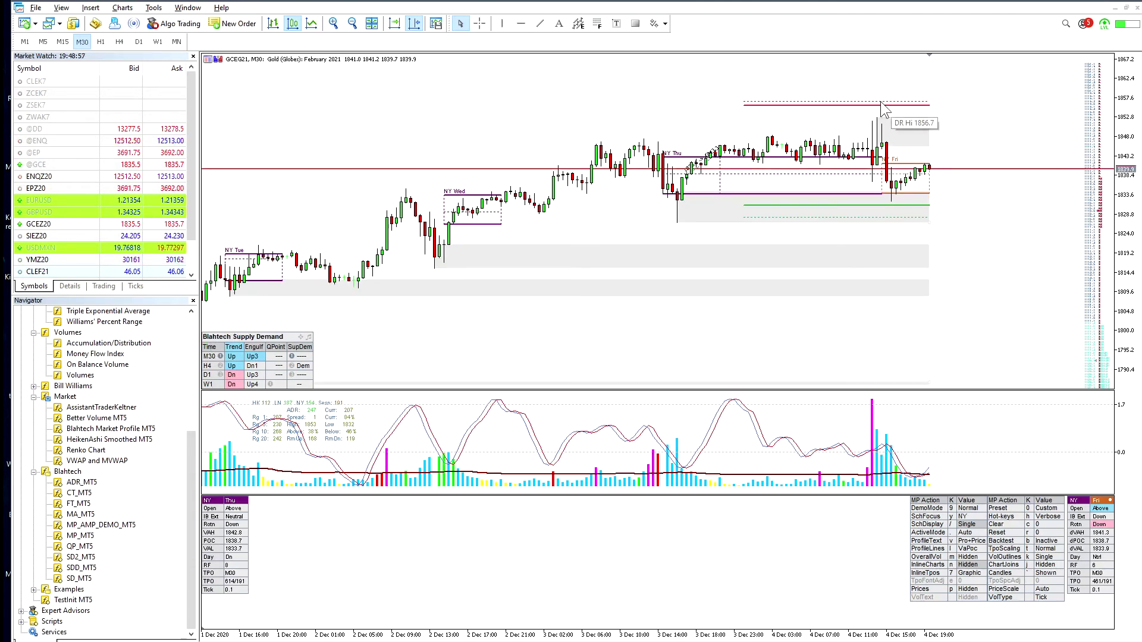
Cycle the ADR range lines on the price chart through their hidden and partial displays, back to fully shown.
left_click(904, 109)
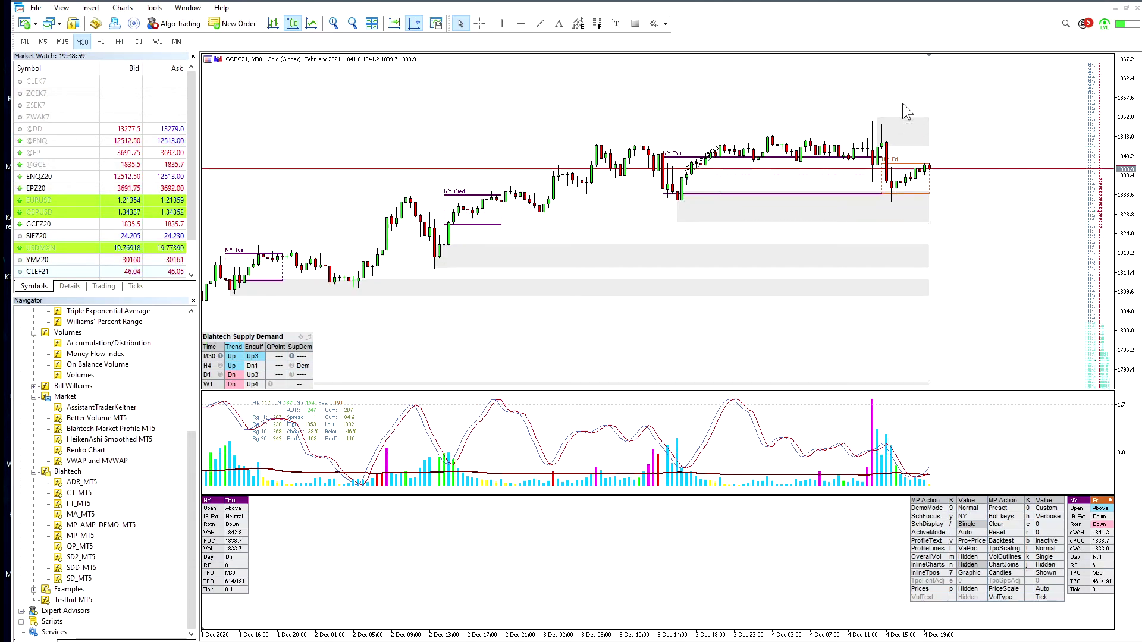
key("a")
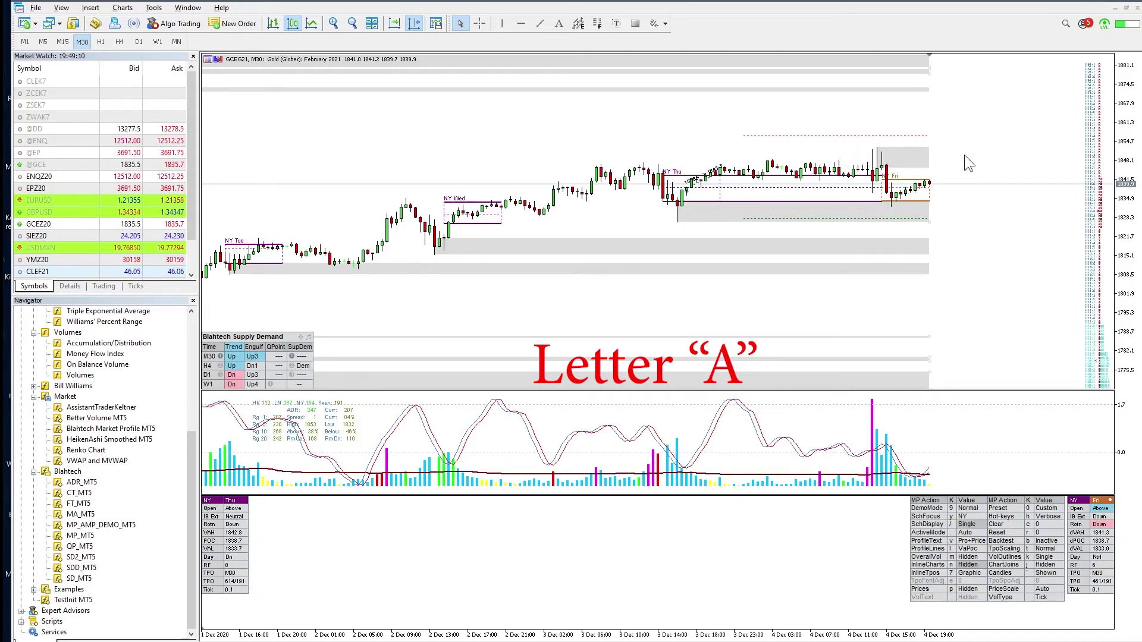
key("a")
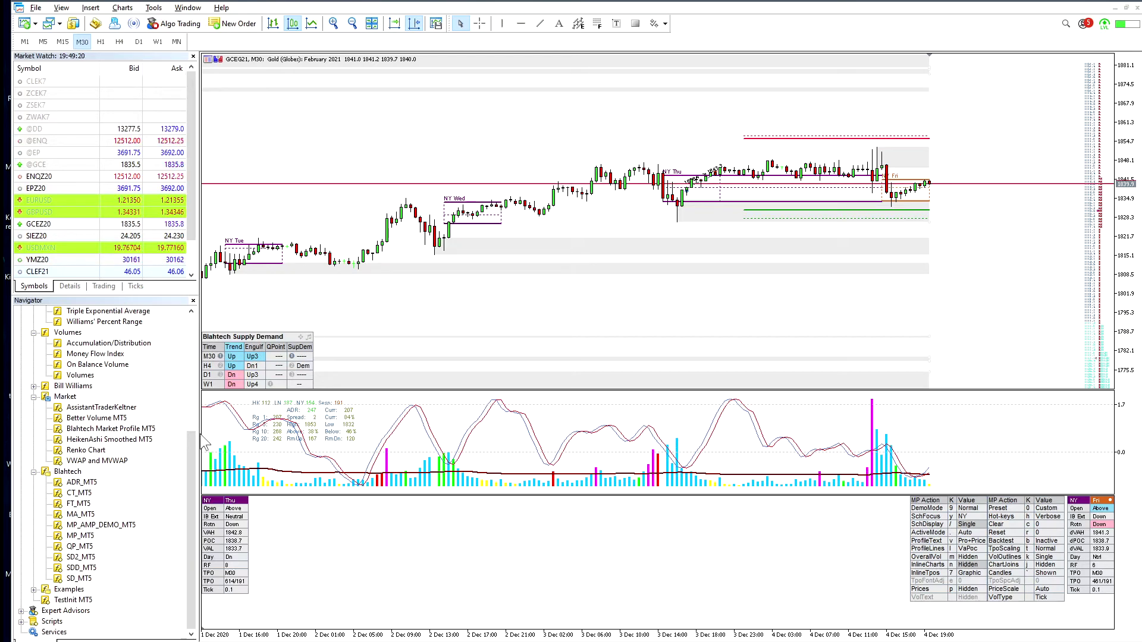
Add the Blahtech CT_MT5 candle timer to the price chart with its default settings.
left_click_drag(79, 493, 767, 261)
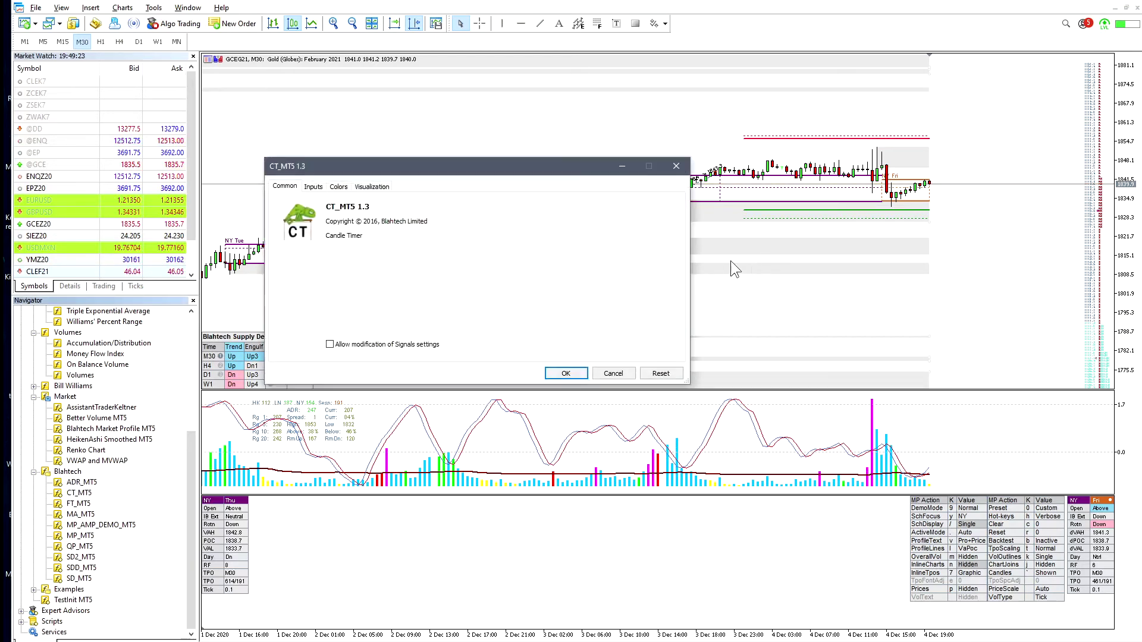
left_click(565, 372)
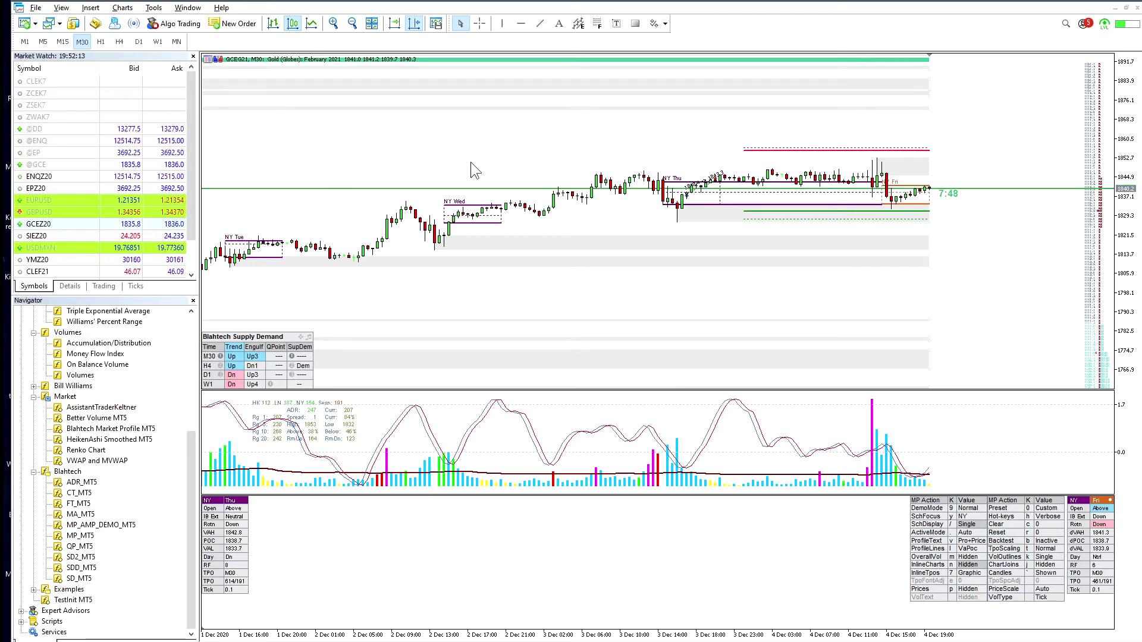
Save the chart setup as a template, overwriting the existing Dee 2020.tpl file.
right_click(534, 161)
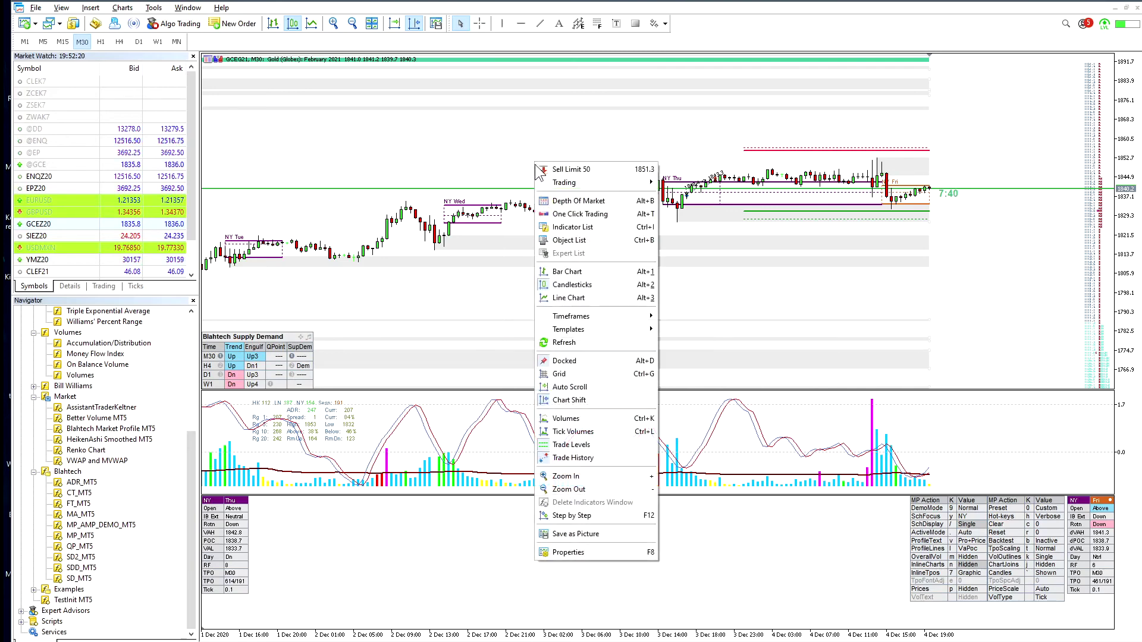
mouse_move(565, 328)
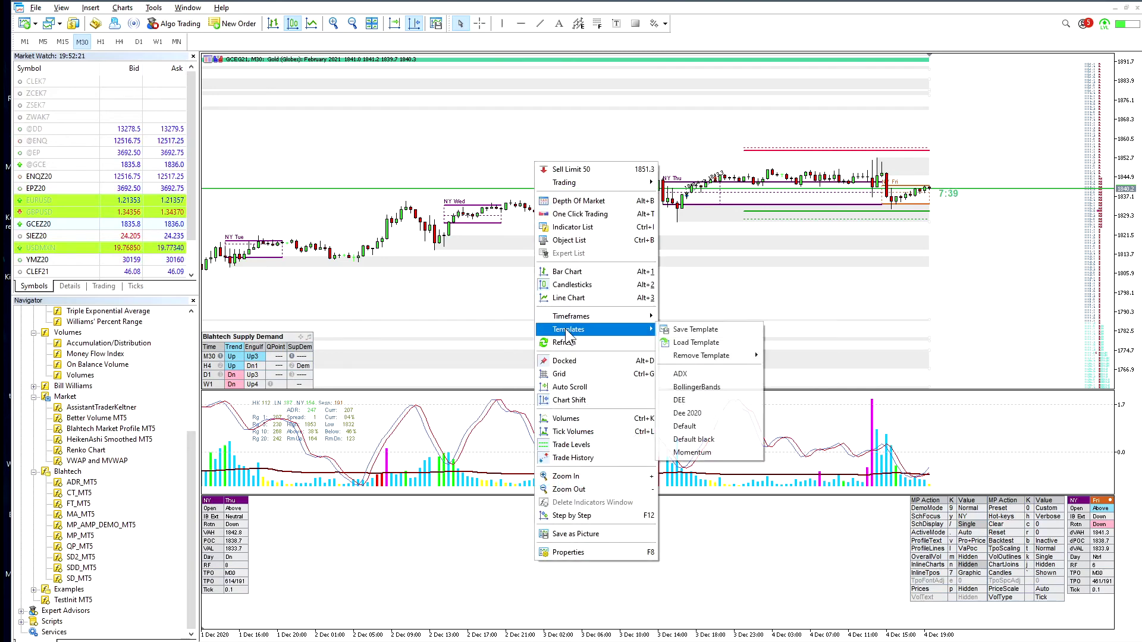
left_click(693, 331)
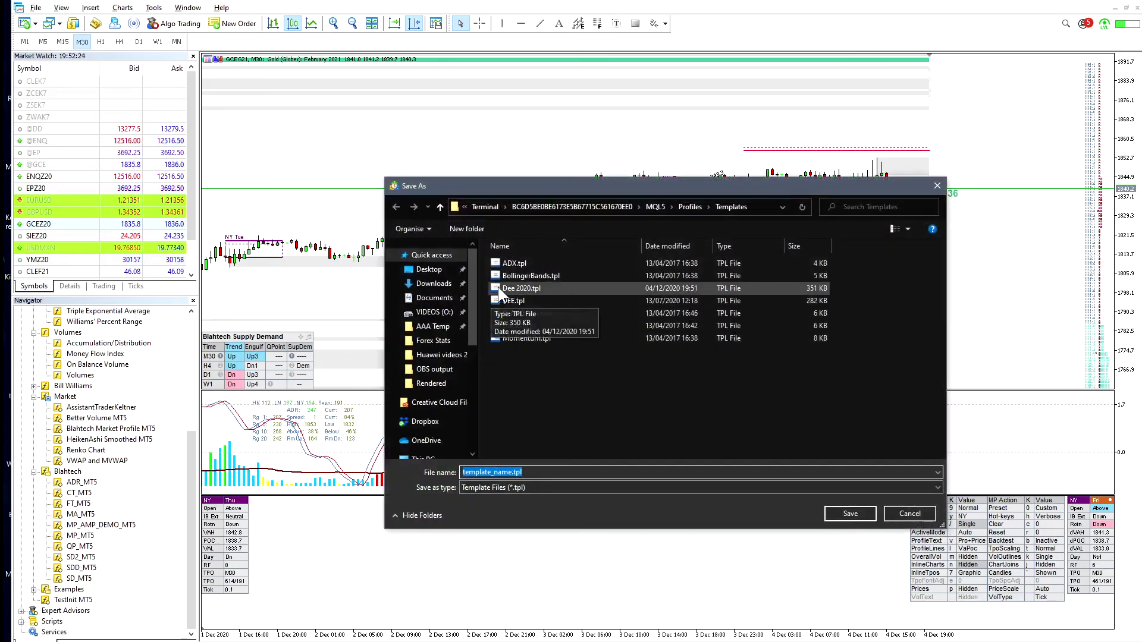
left_click(500, 288)
left_click(485, 473)
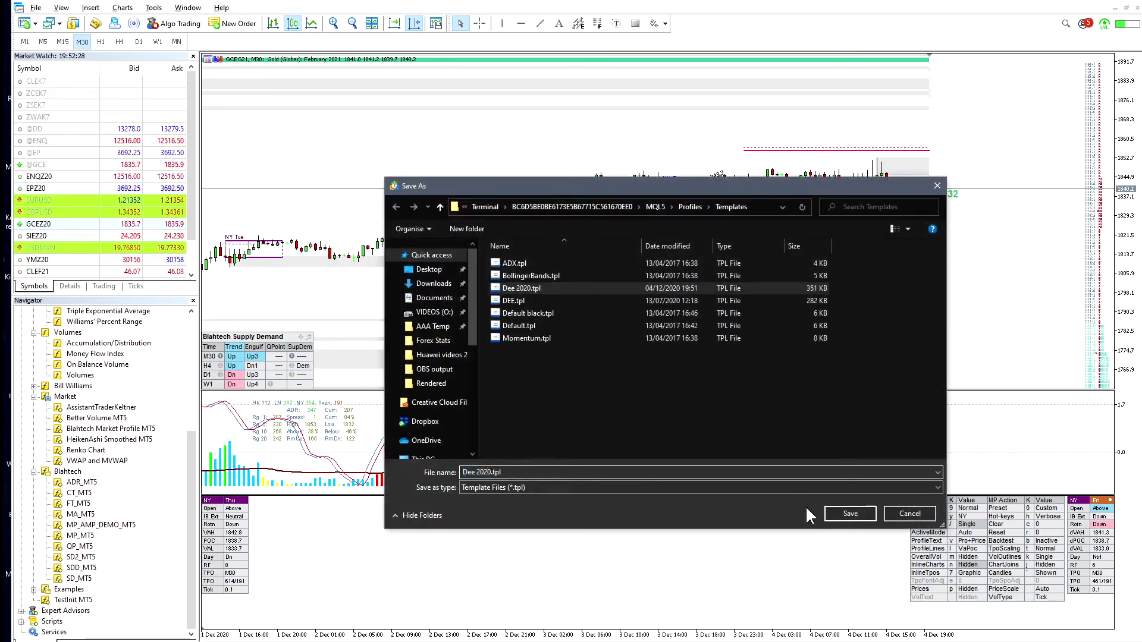
left_click(848, 515)
left_click(601, 352)
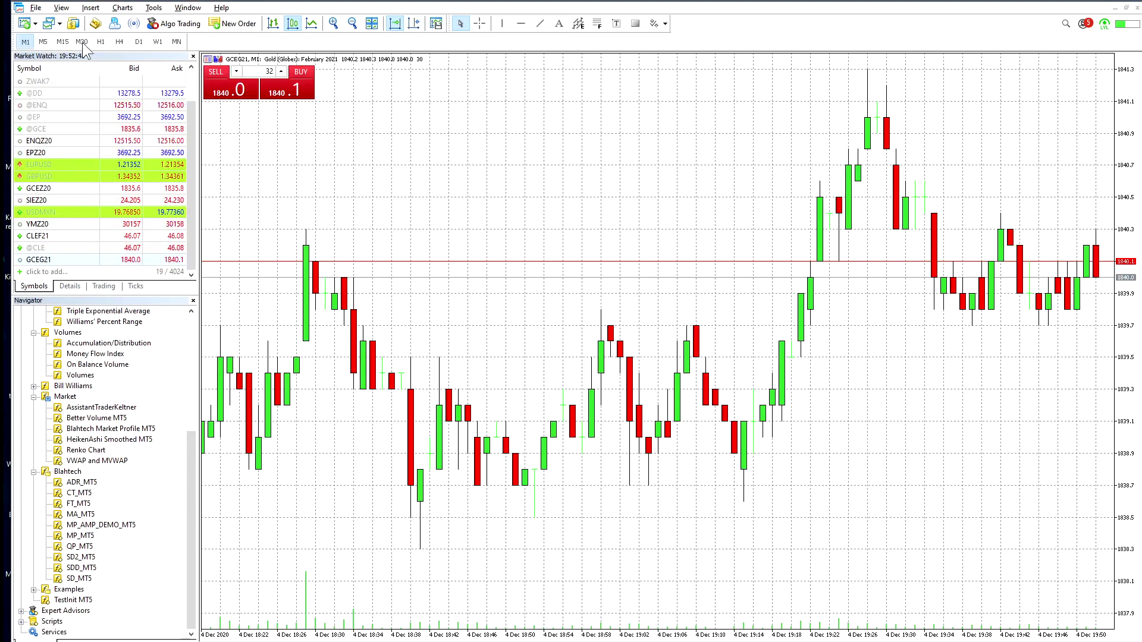
Set the timeframe of the new GCEG21 chart to M30.
left_click(81, 41)
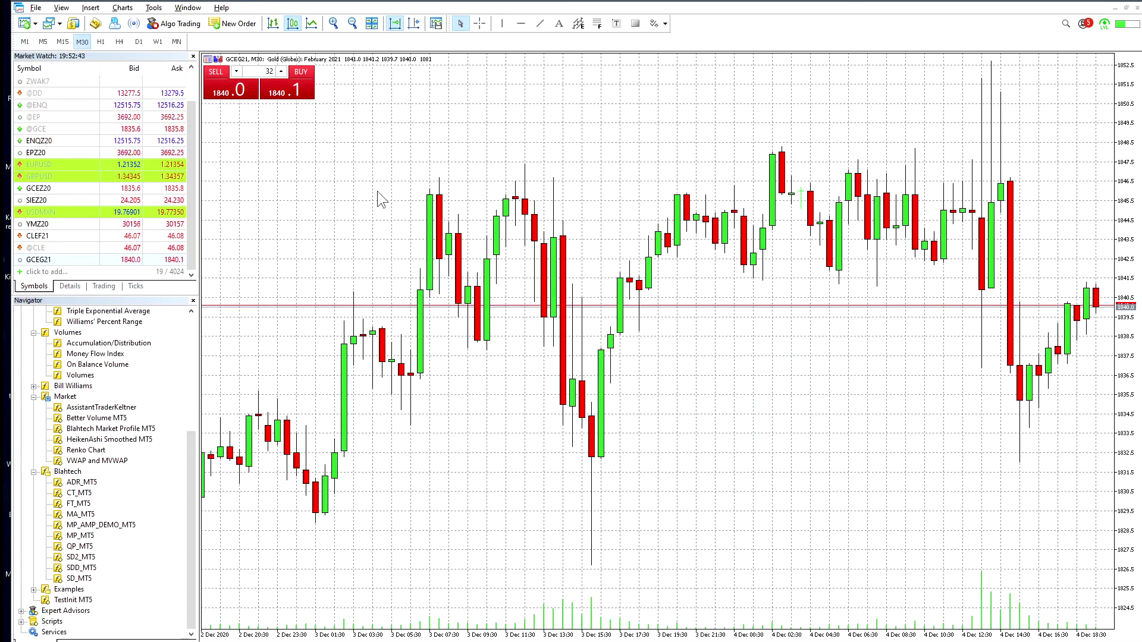
right_click(625, 175)
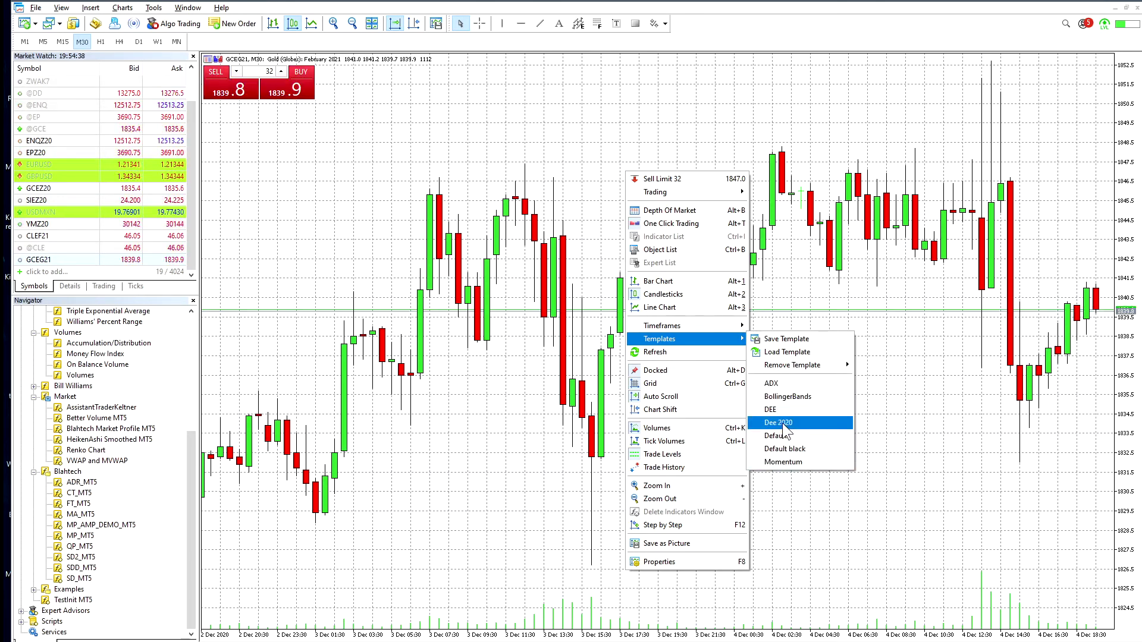
left_click(779, 353)
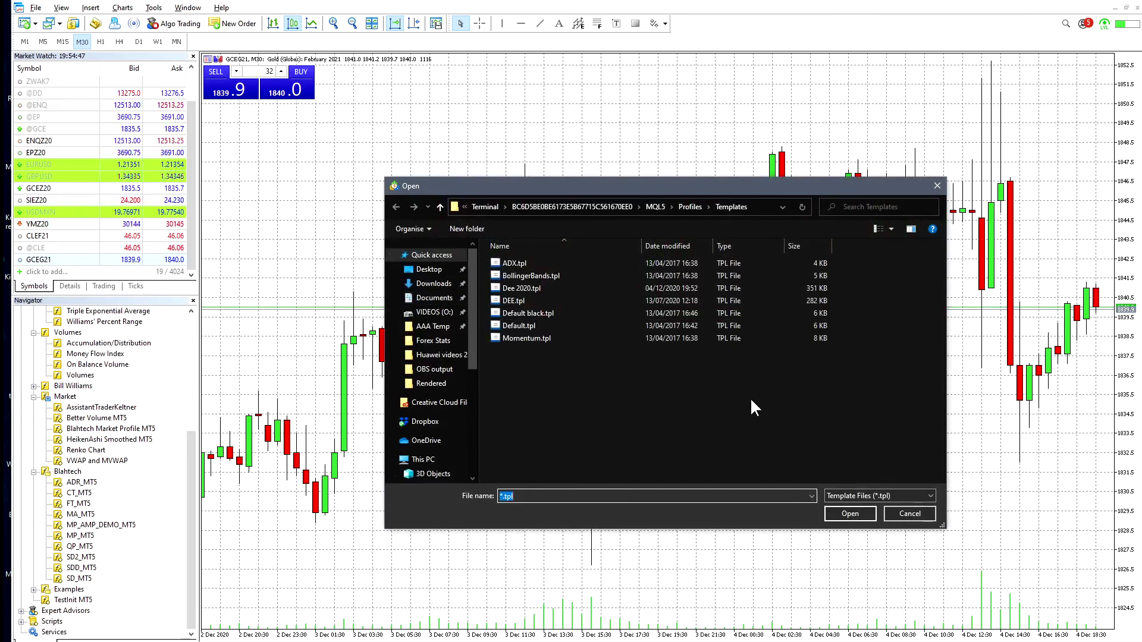
left_click(907, 510)
Apply the saved Dee 2020 template to the new GCEG21 chart.
right_click(627, 234)
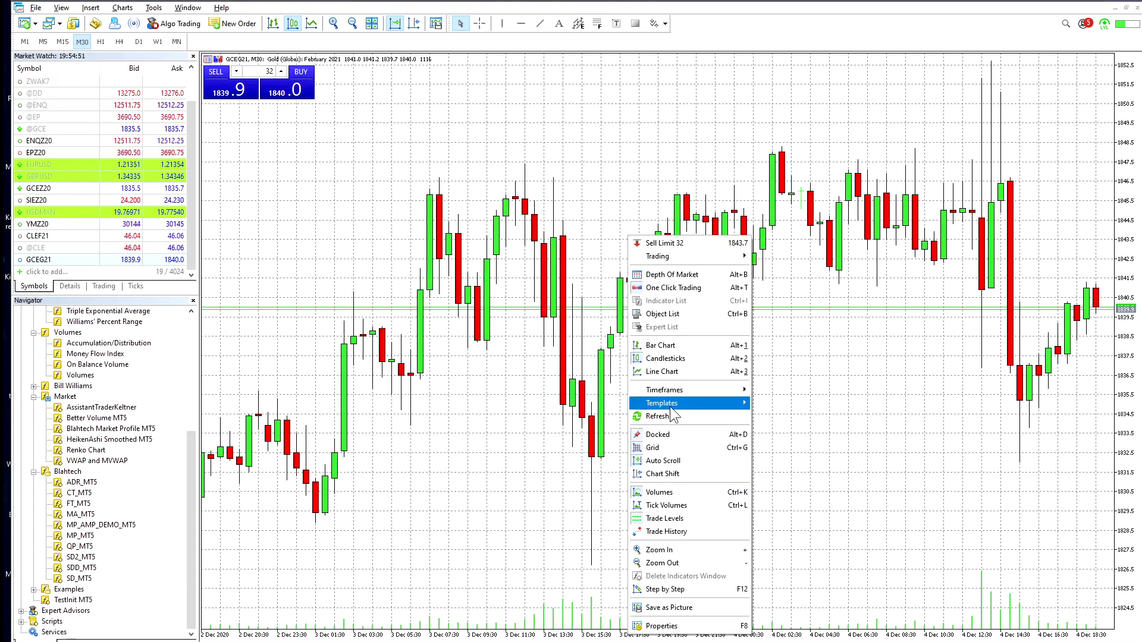
mouse_move(670, 403)
left_click(791, 486)
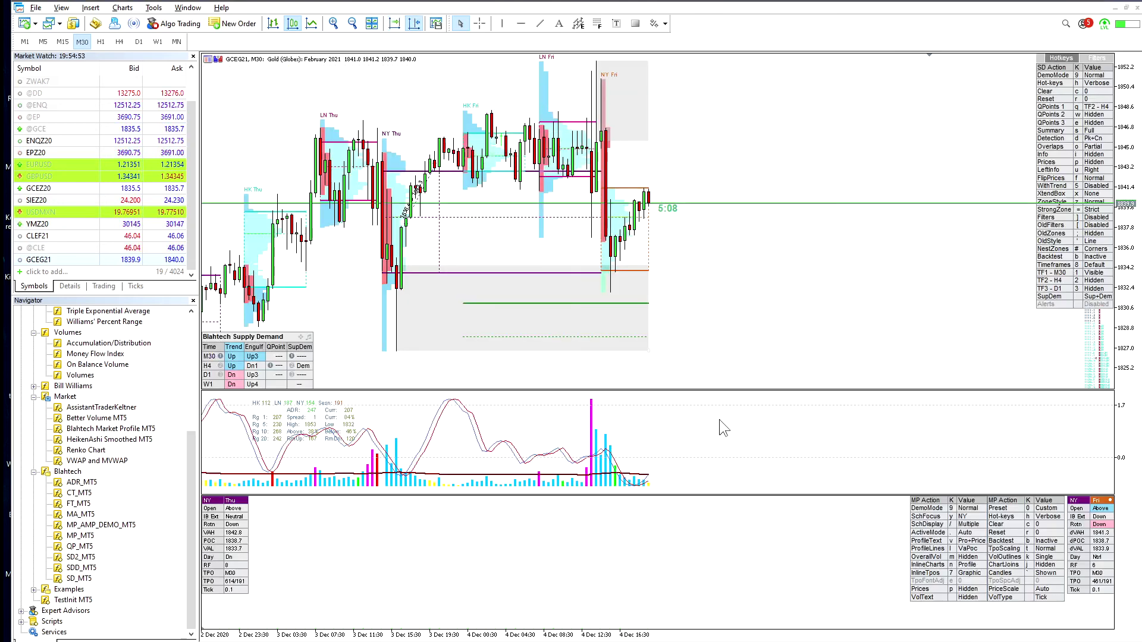
scroll(637, 292, "down", 1)
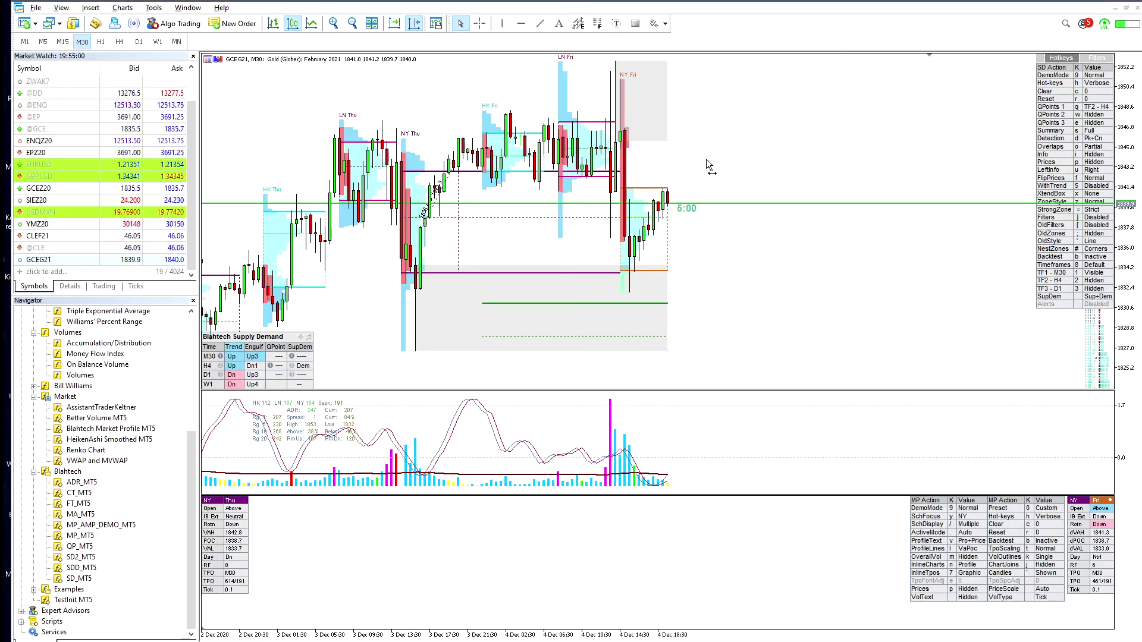
Switch the market profile's schedule display to Single and hide the hotkey tables on the GCEG21 chart.
key("slash")
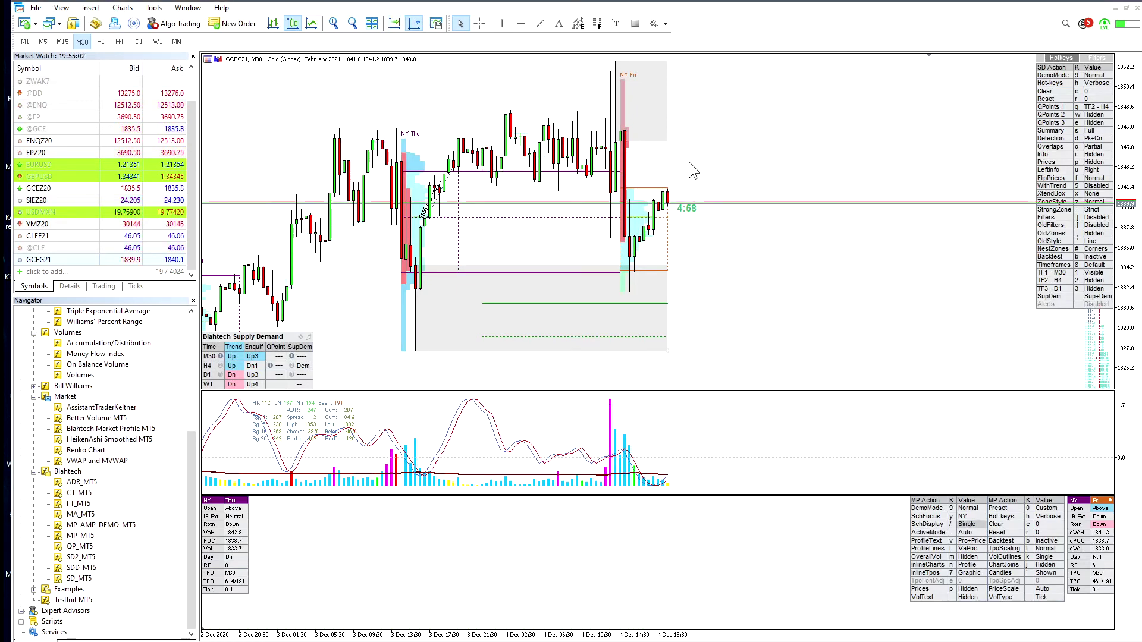
key("h")
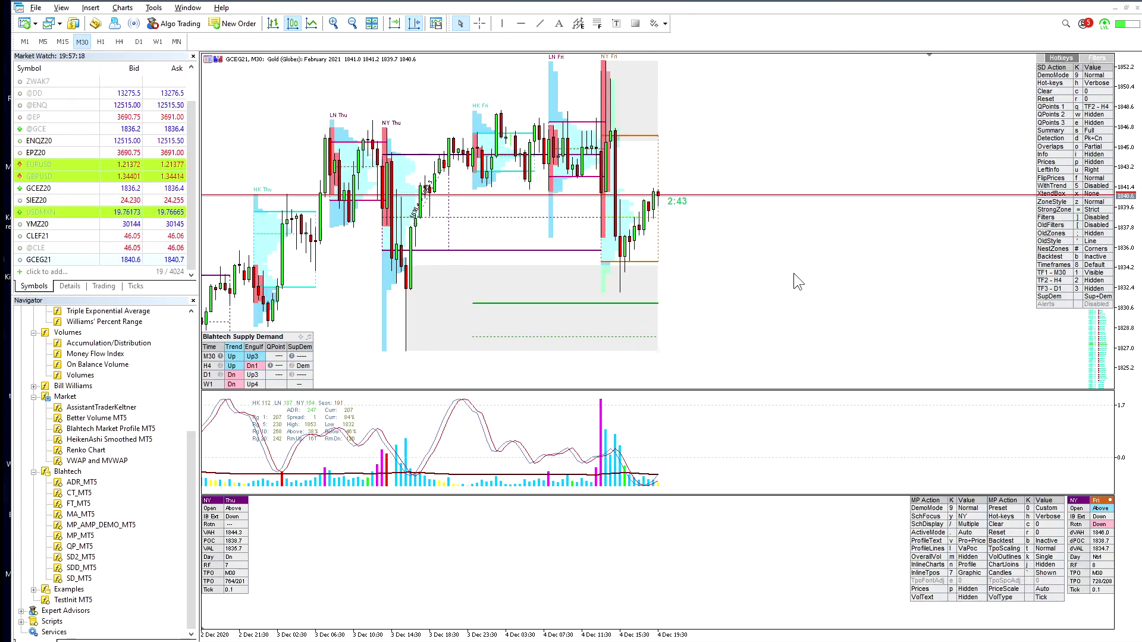
right_click(694, 153)
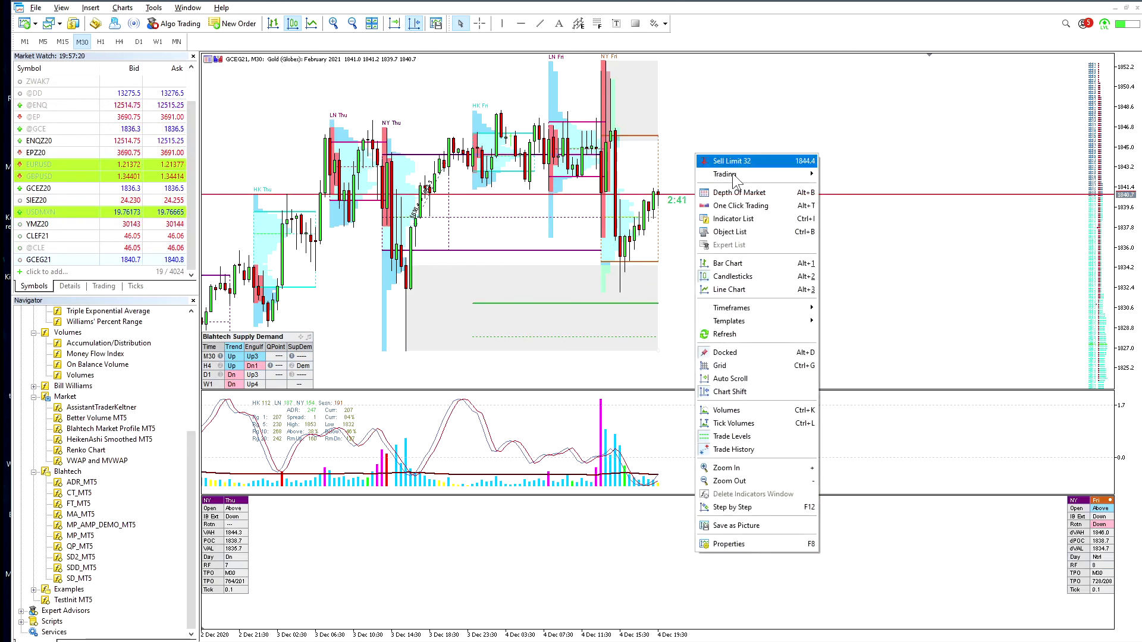
left_click(746, 543)
left_click(805, 561)
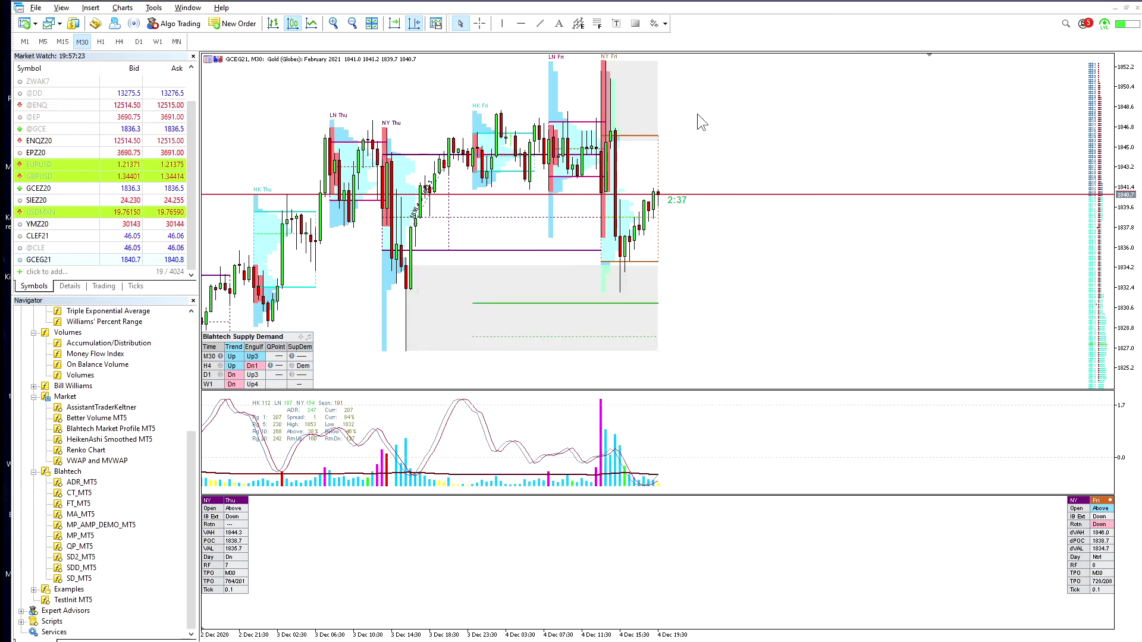
Examine the MP_MT5 indicator's inputs on the GCEG21 chart, from the TPO schedules to the GMT offset settings, leaving them unchanged.
right_click(698, 113)
left_click(720, 180)
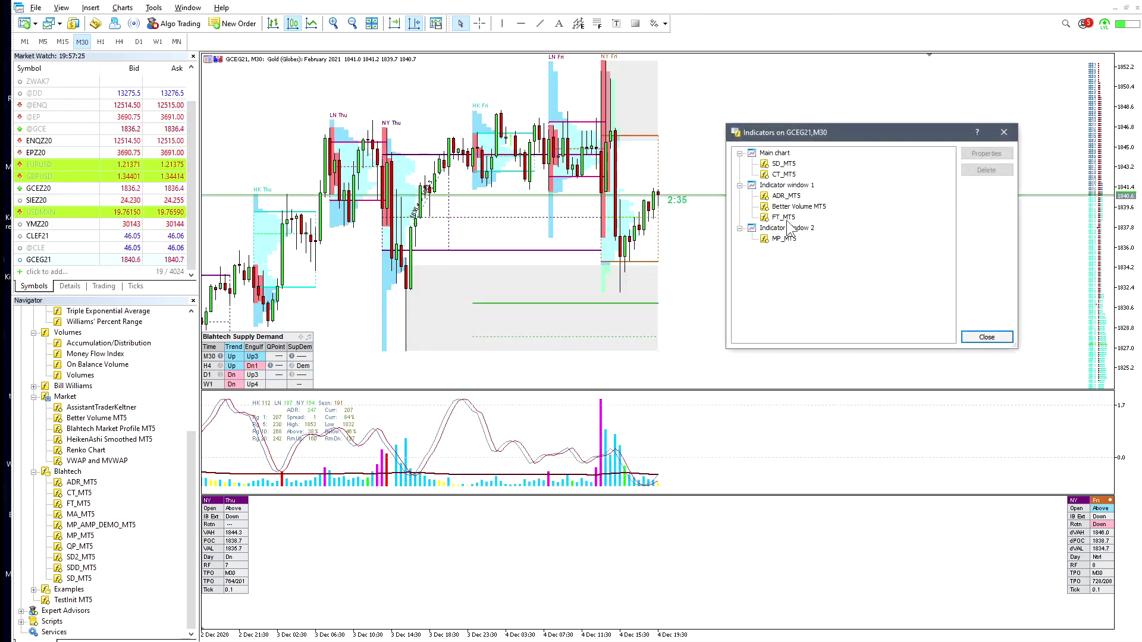
double_click(784, 238)
left_click(450, 315)
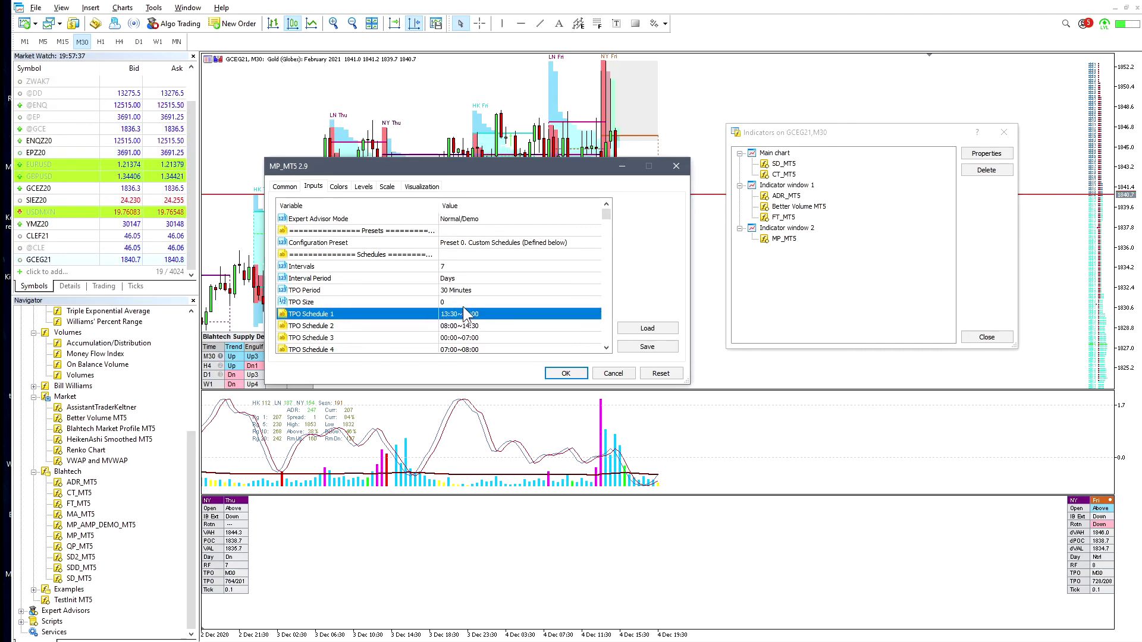
left_click(459, 299)
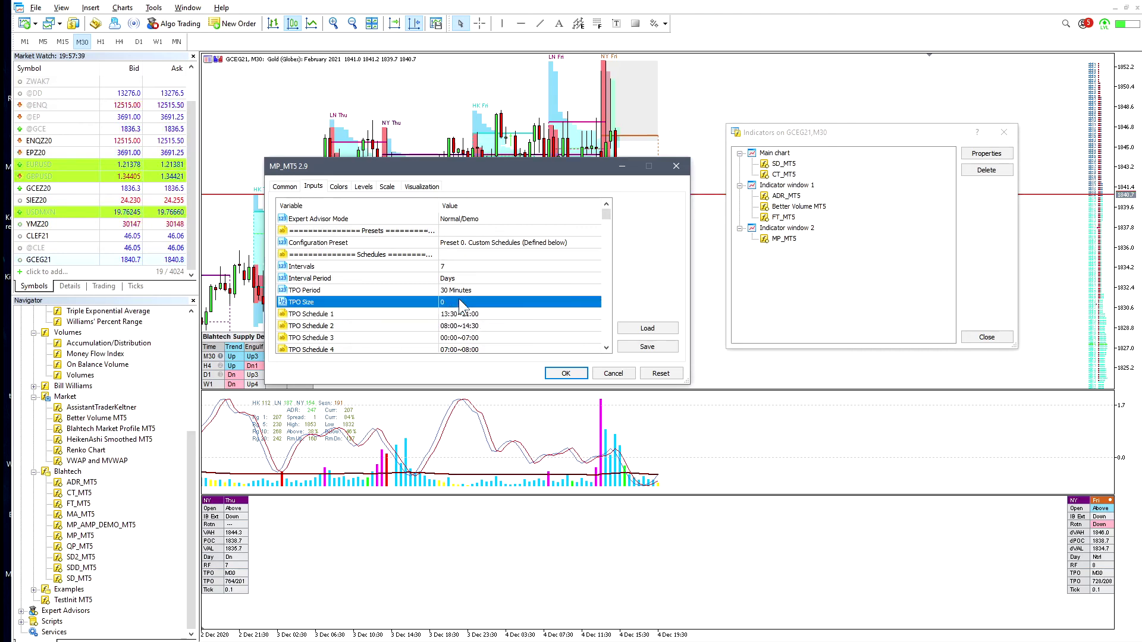
scroll(463, 295, "down", 10)
scroll(449, 285, "down", 10)
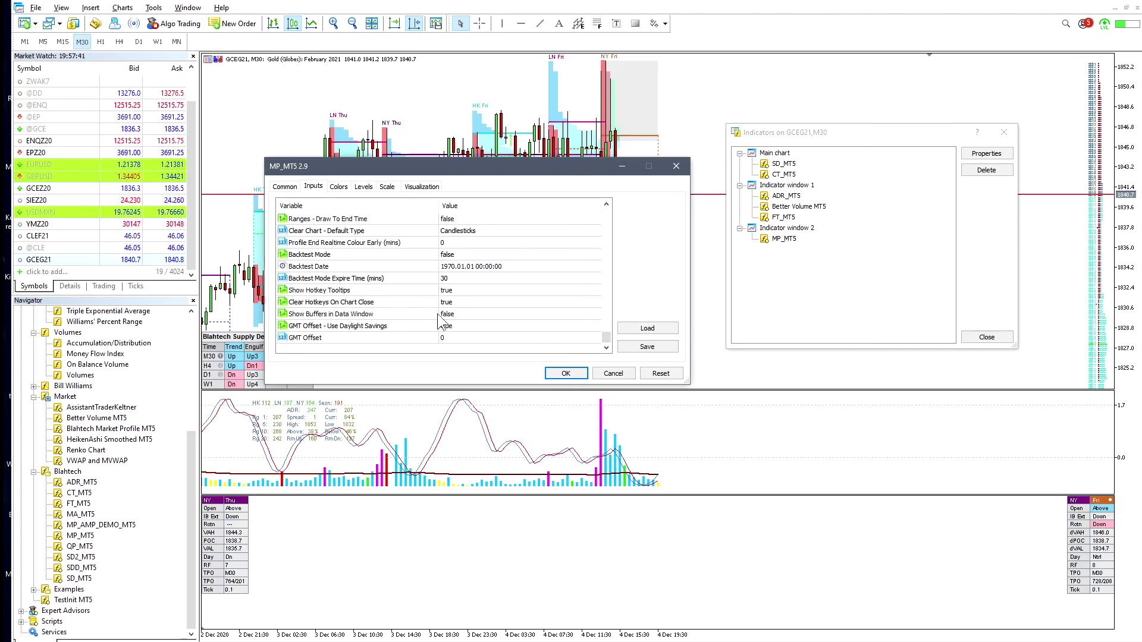
scroll(463, 339, "up", 20)
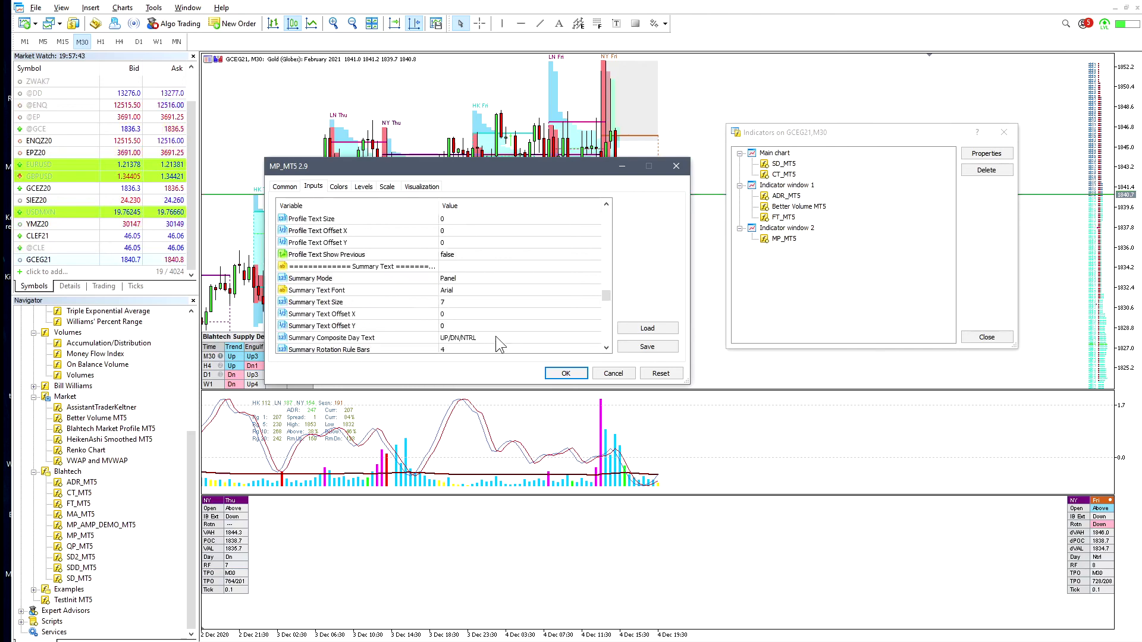
left_click(625, 373)
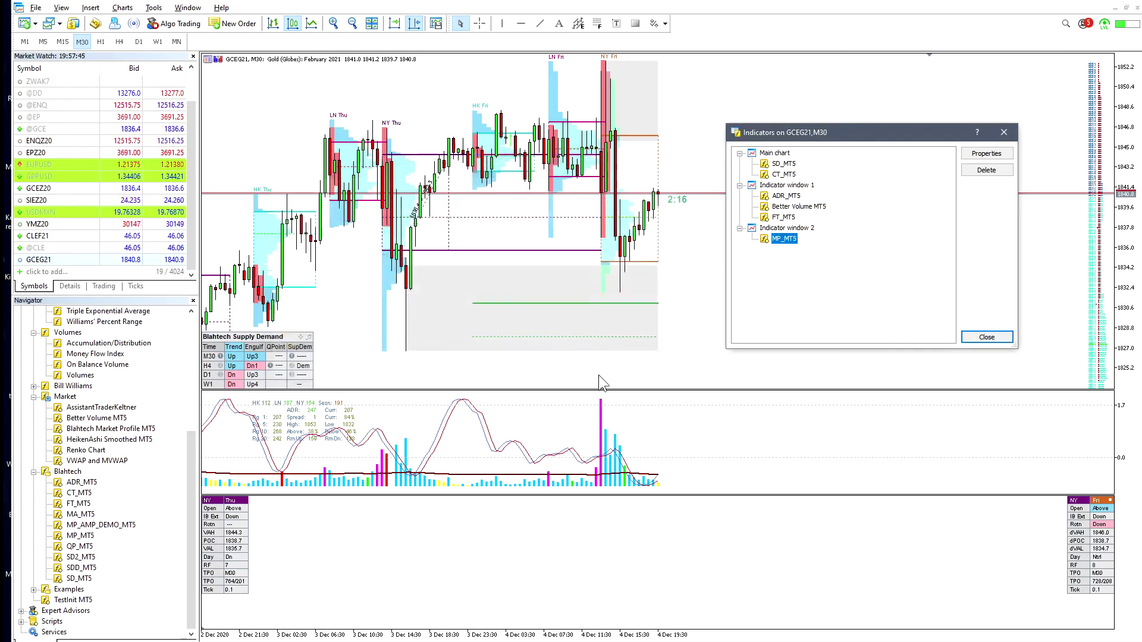
left_click(995, 339)
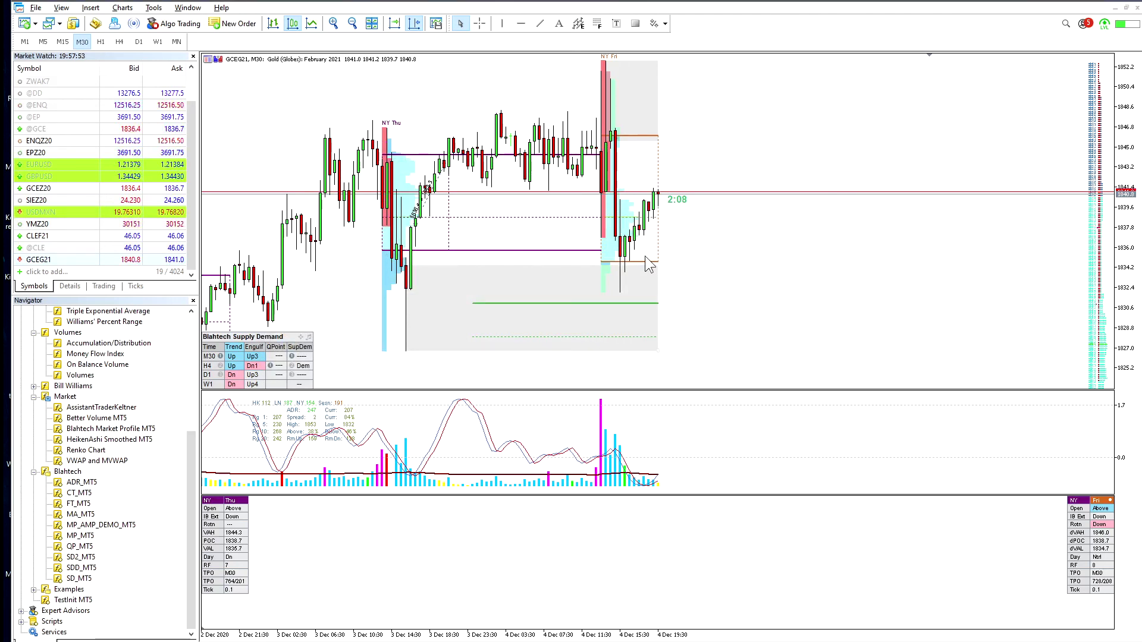
left_click_drag(515, 190, 705, 217)
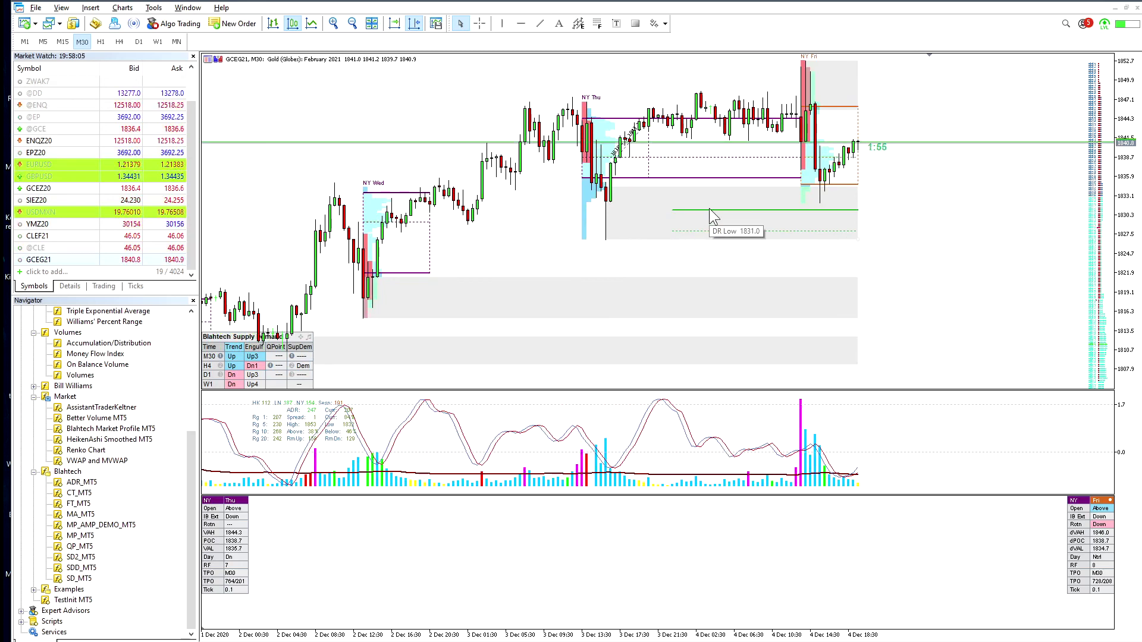
scroll(709, 208, "up", 3)
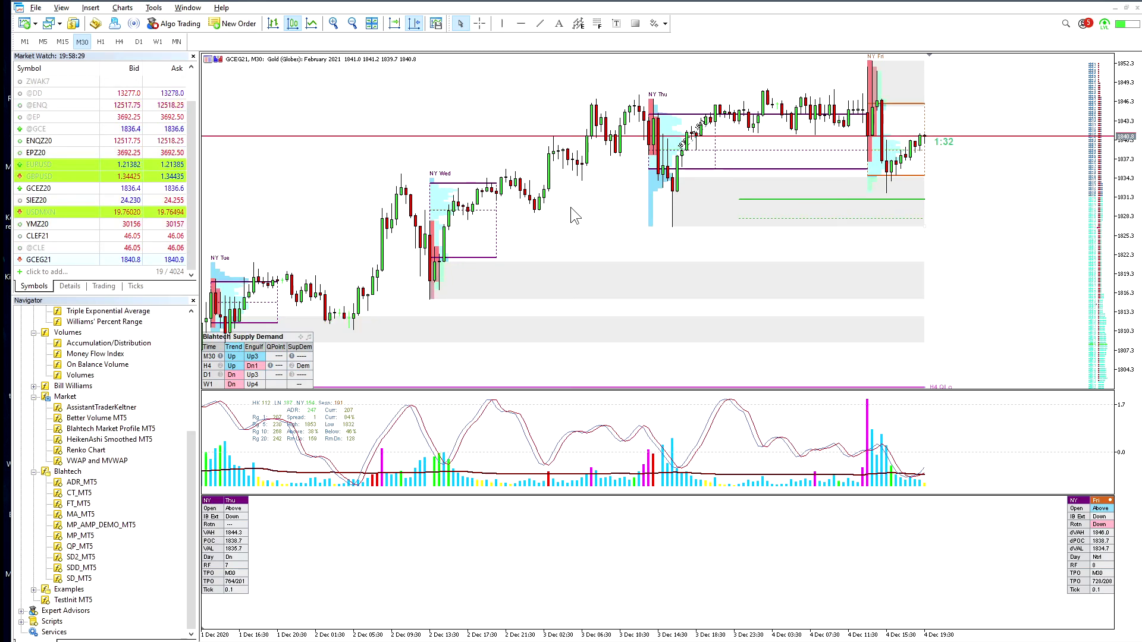